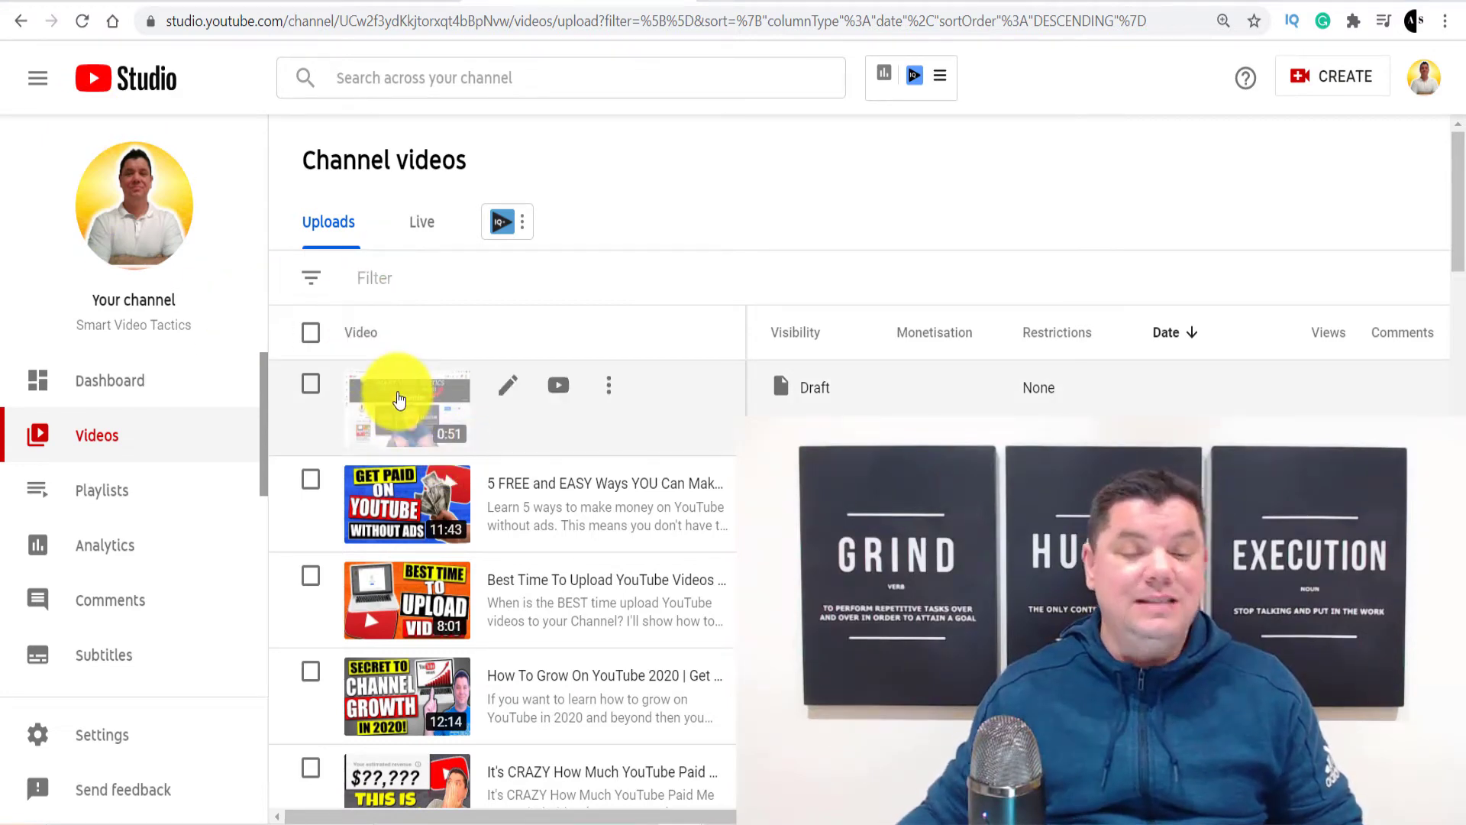
Step: Open the 51-second draft video and start adding an end screen from its video elements
left_click(398, 399)
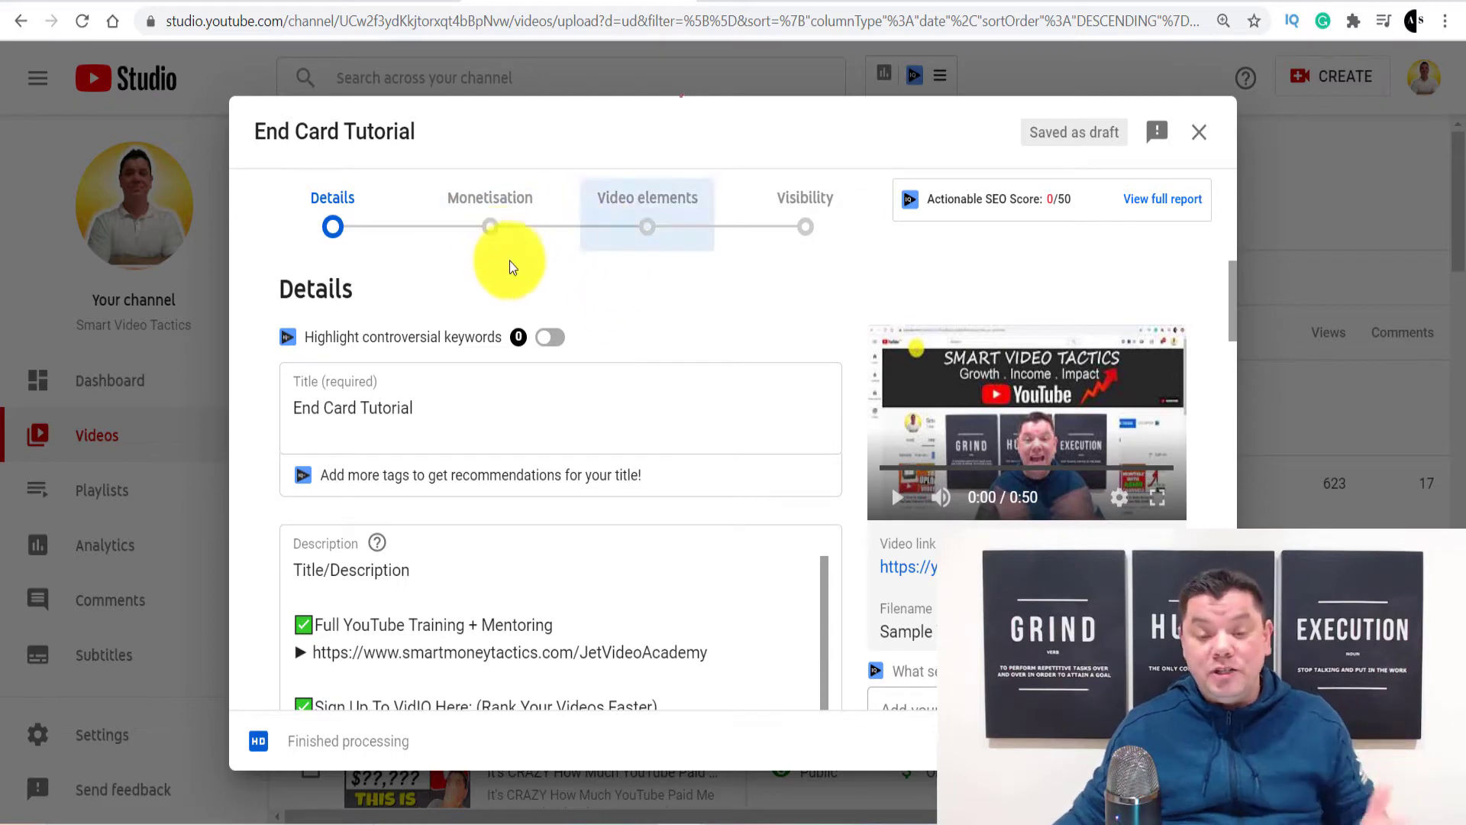
left_click(669, 220)
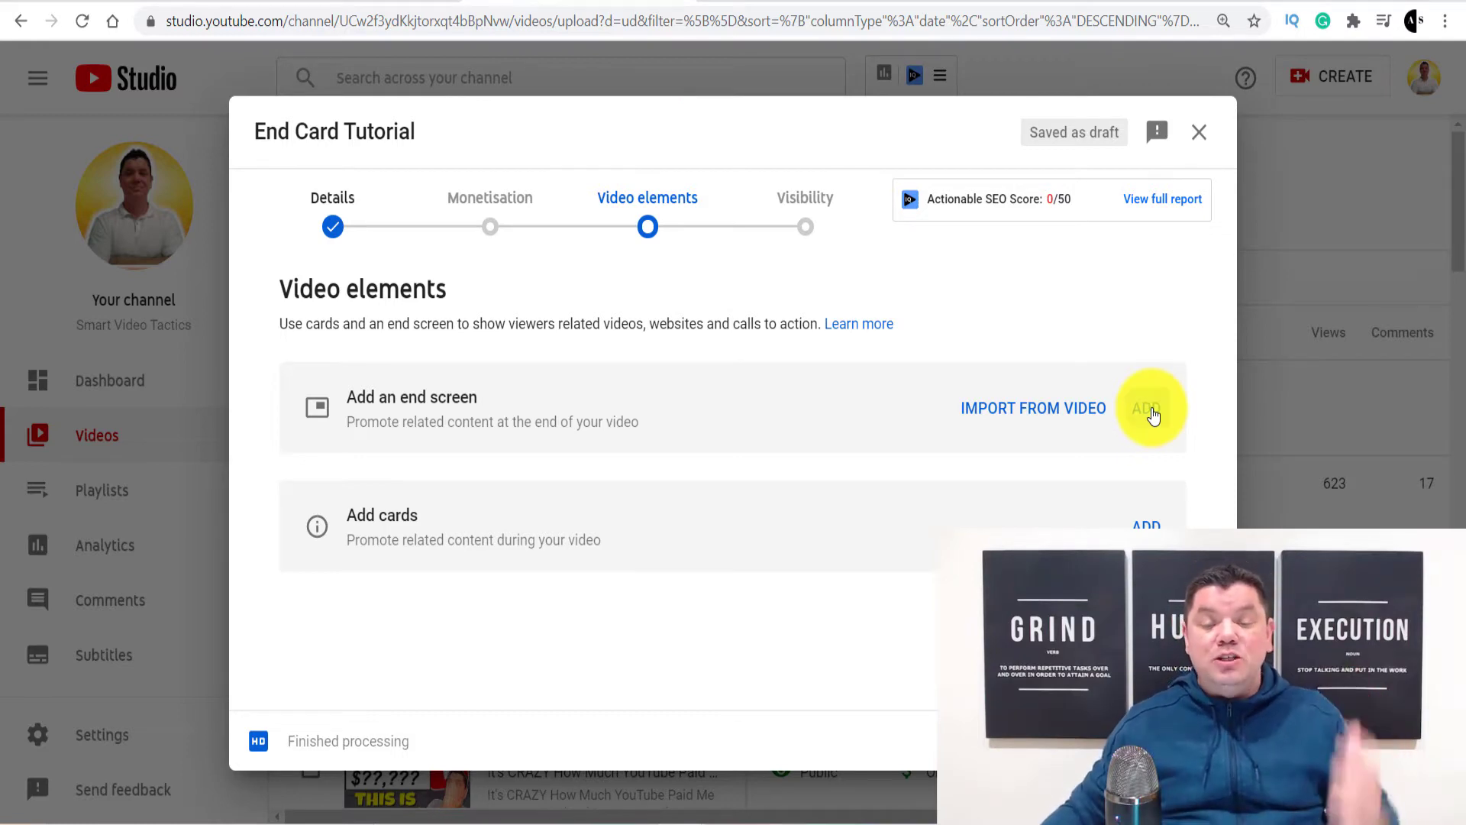
left_click(1150, 409)
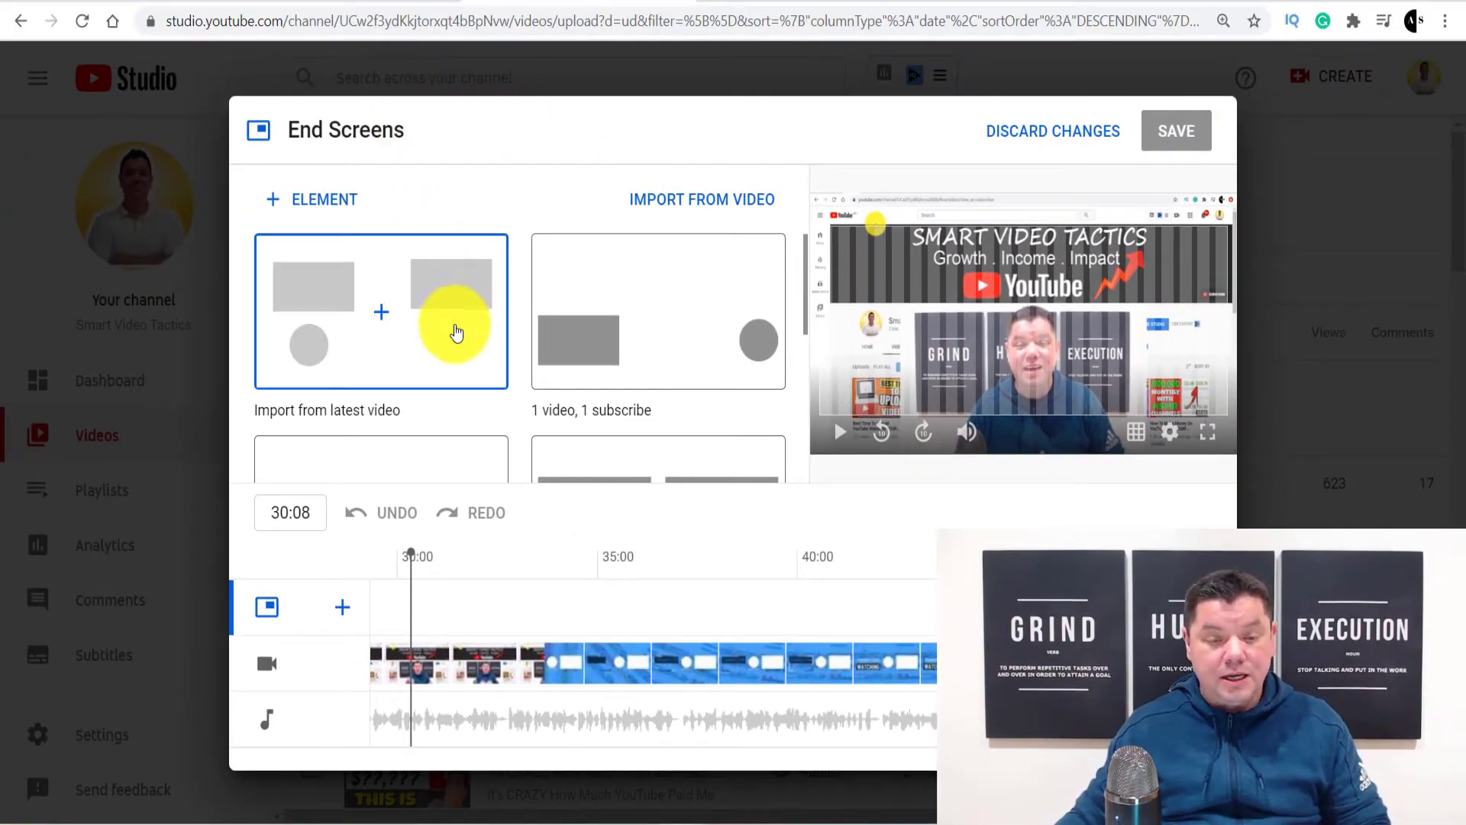
Step: Apply the "1 video, 1 subscribe" end screen template and reposition its video and subscribe elements in the preview
scroll(535, 313, "down", 1)
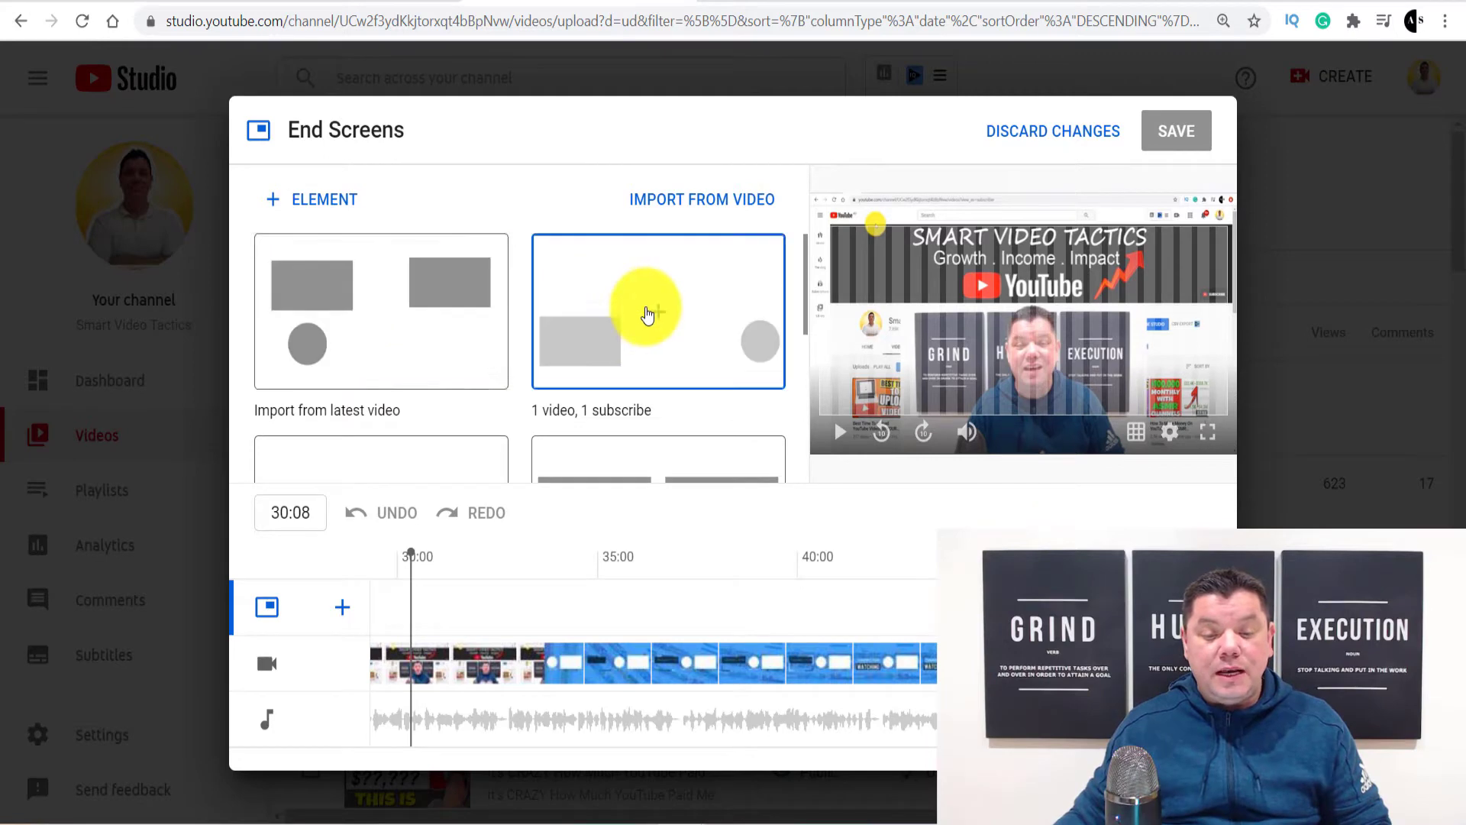
scroll(632, 321, "down", 2)
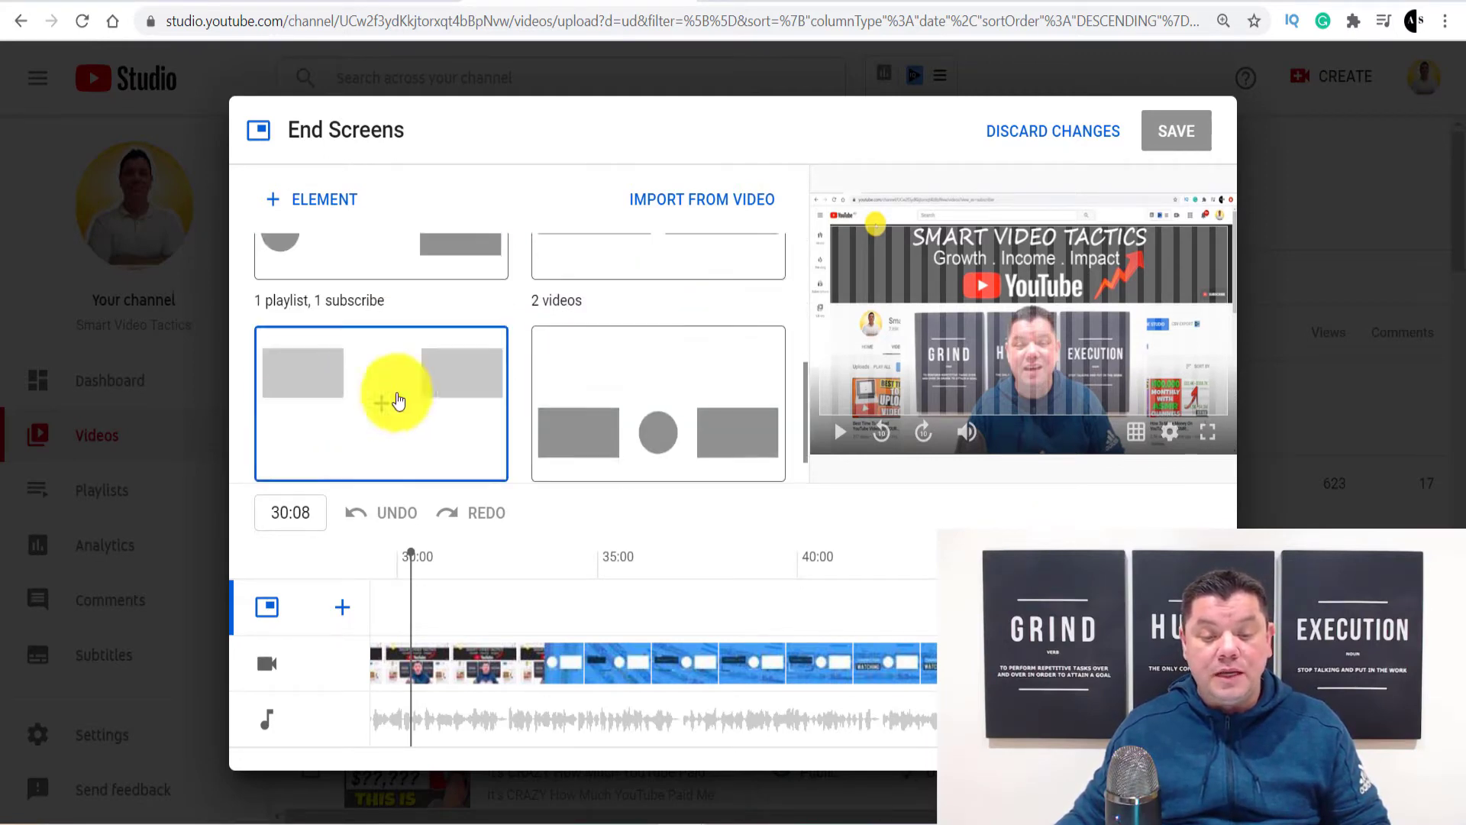
scroll(524, 376, "up", 2)
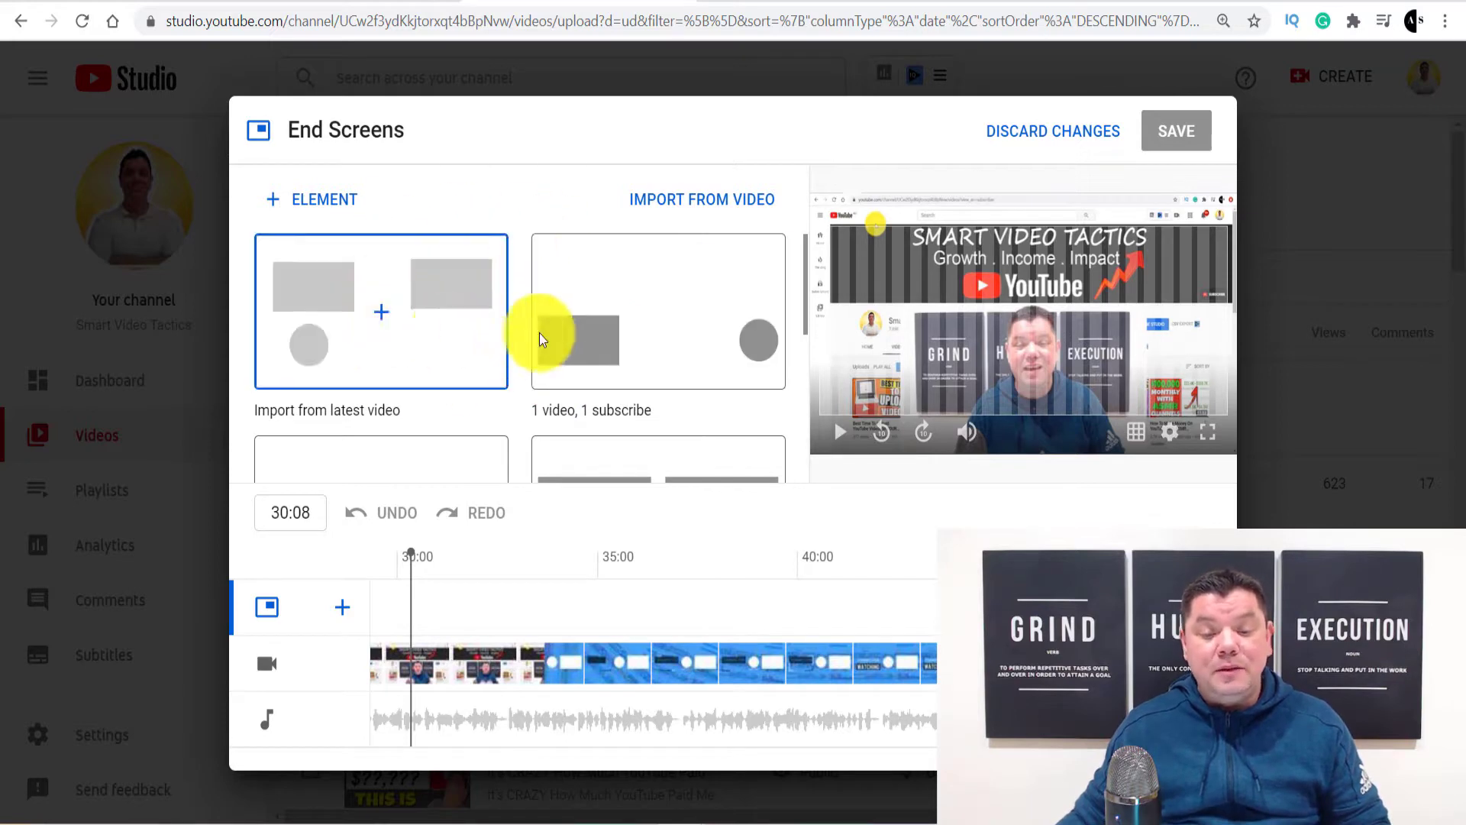
scroll(377, 340, "down", 2)
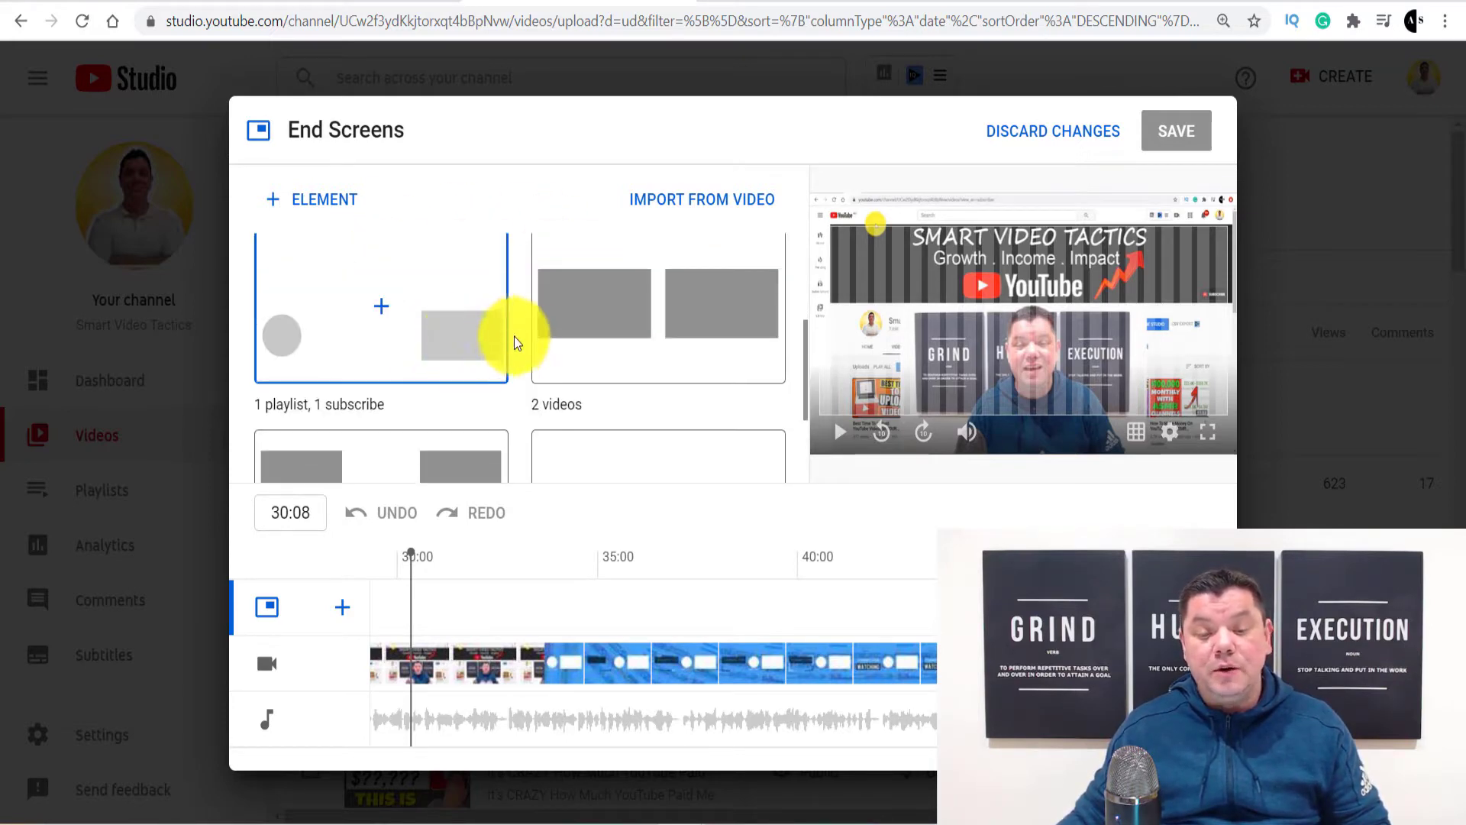
scroll(428, 339, "up", 2)
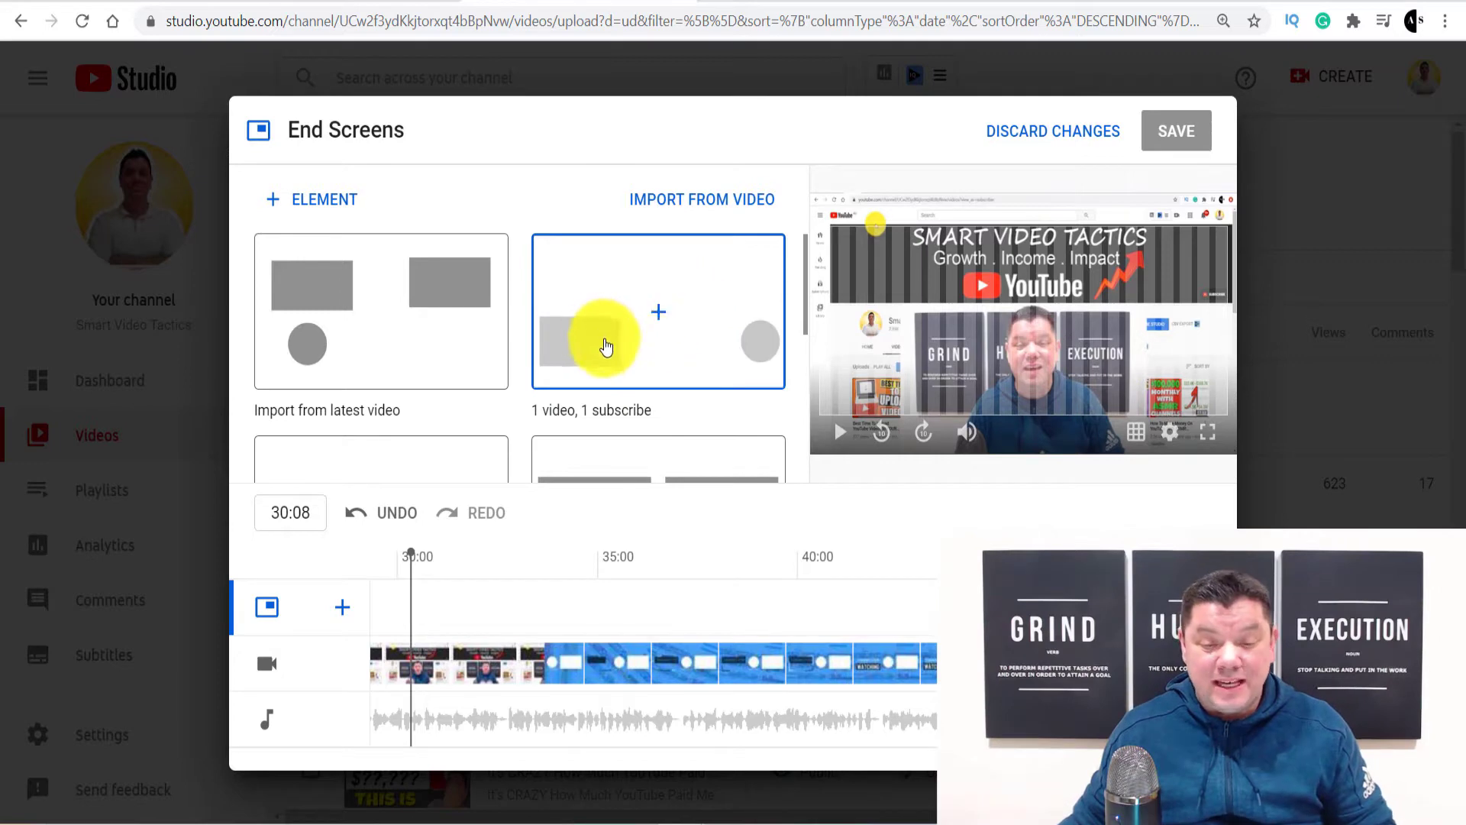
left_click(669, 358)
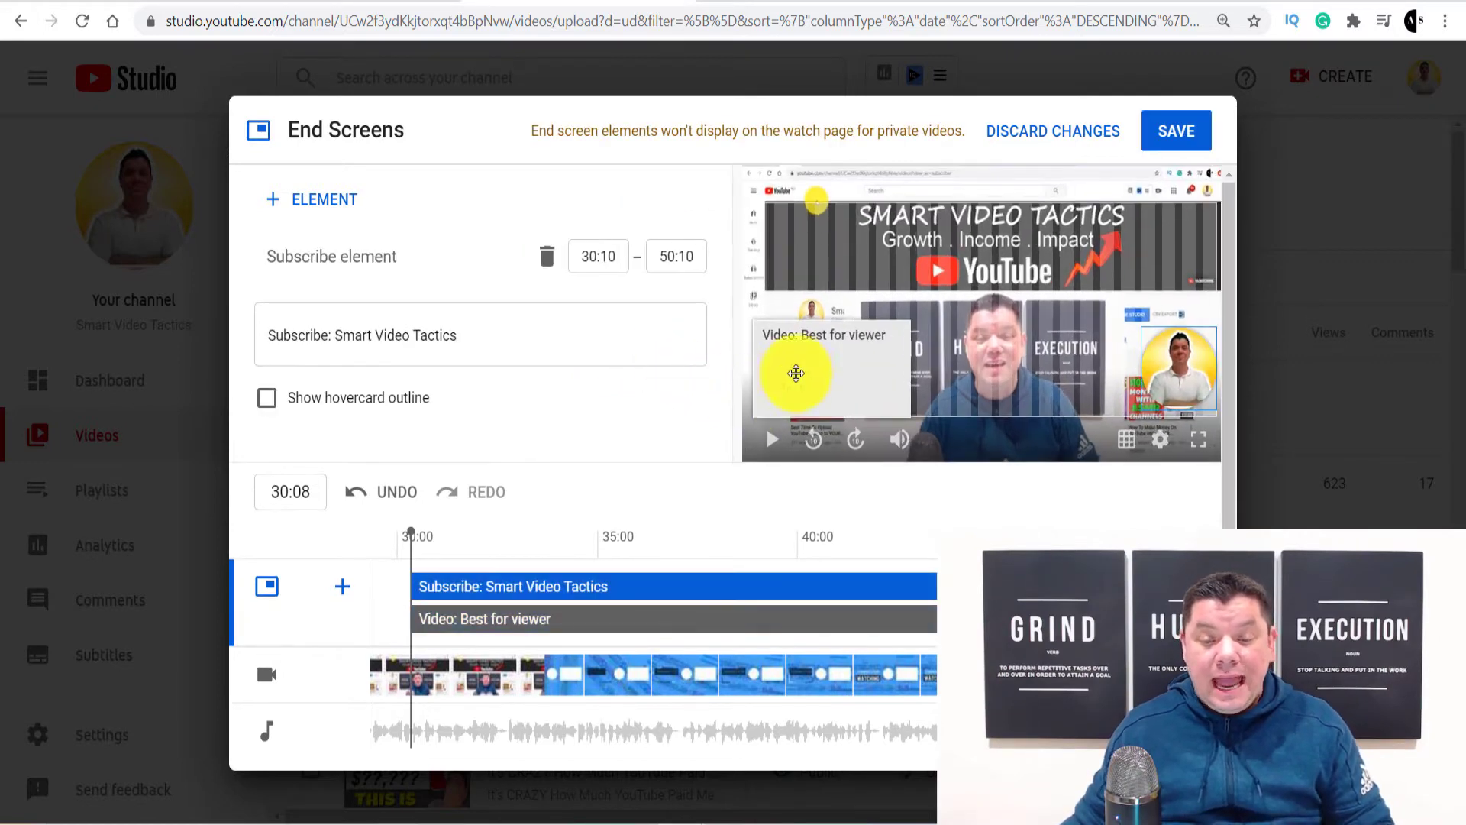
left_click_drag(838, 370, 843, 328)
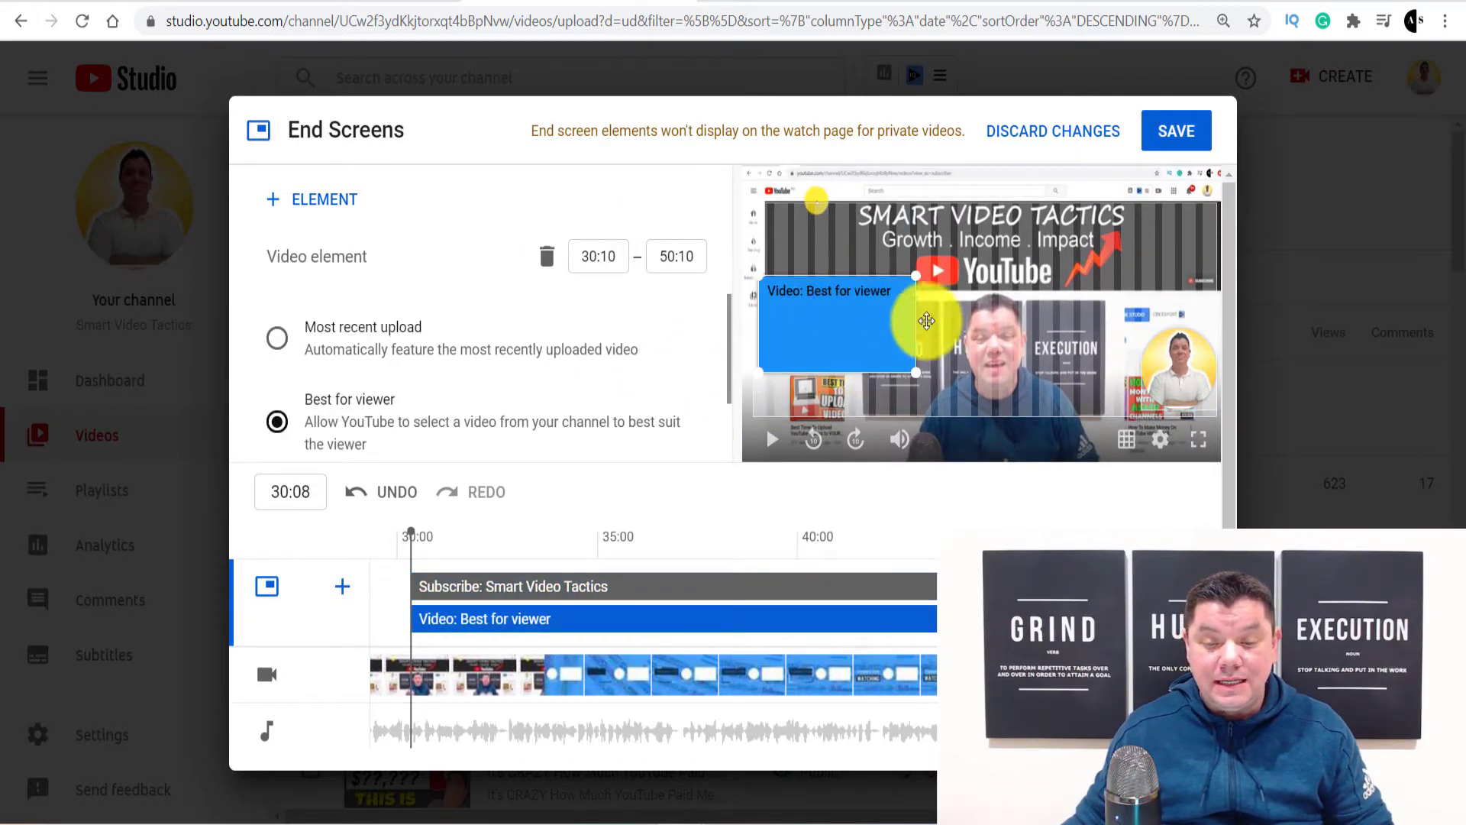
left_click_drag(1129, 359, 1027, 348)
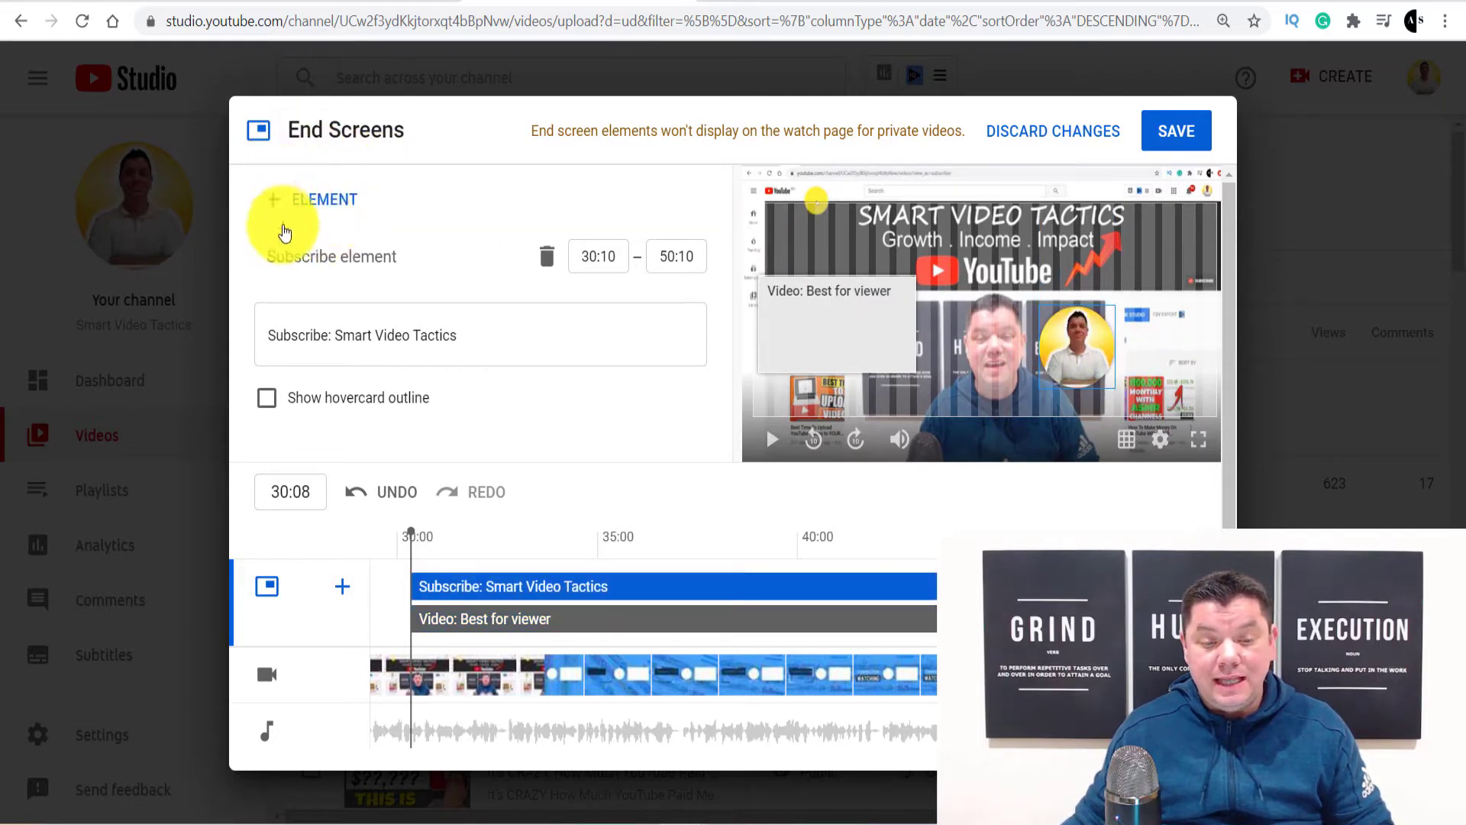
Step: Add a second video element featuring the most recent upload and delete the original Best for viewer video element
left_click(319, 201)
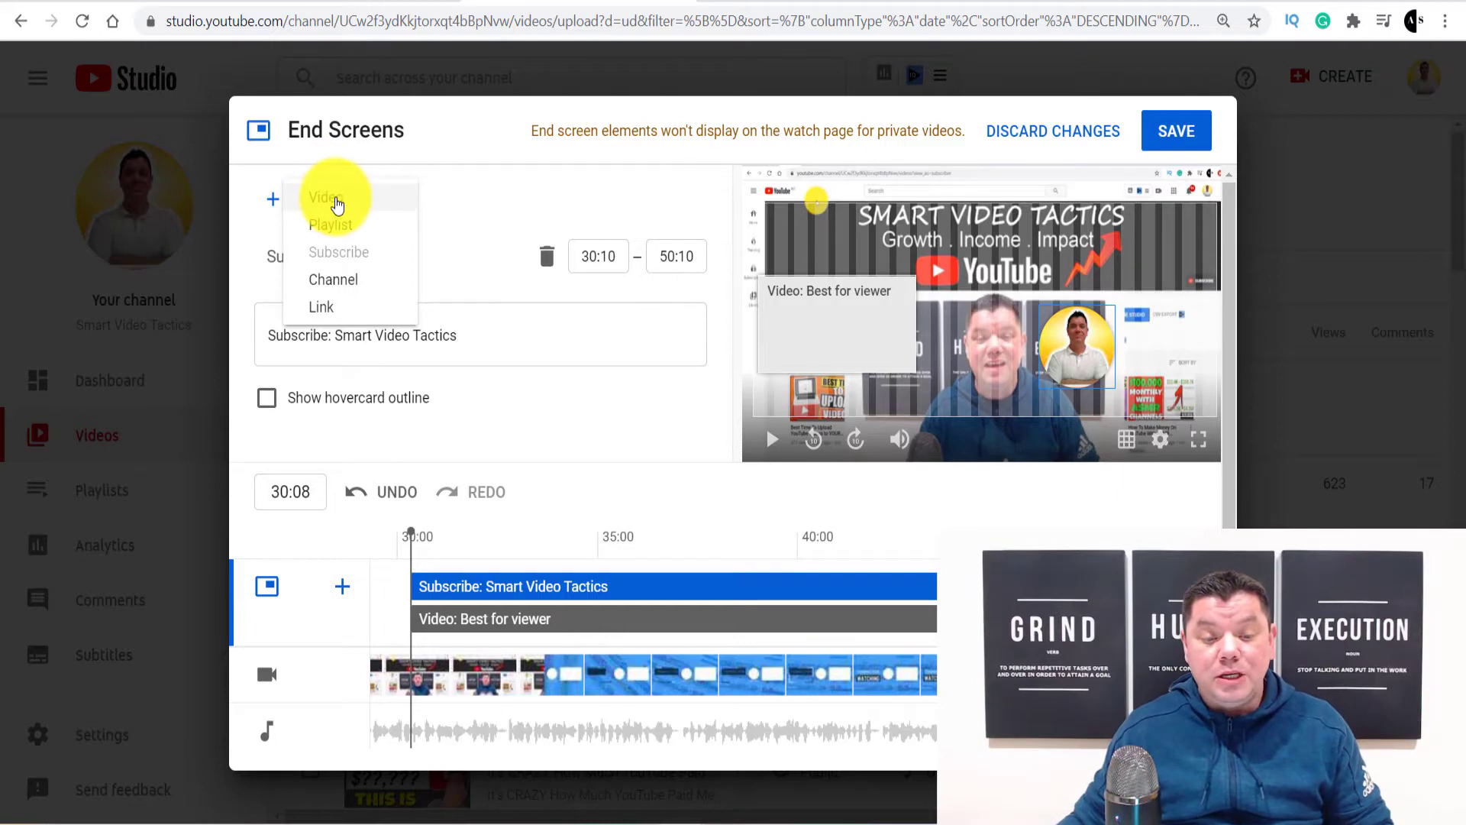
left_click(332, 202)
left_click_drag(785, 336, 1108, 256)
left_click_drag(831, 256, 857, 285)
left_click_drag(1079, 262, 1066, 282)
key("Delete")
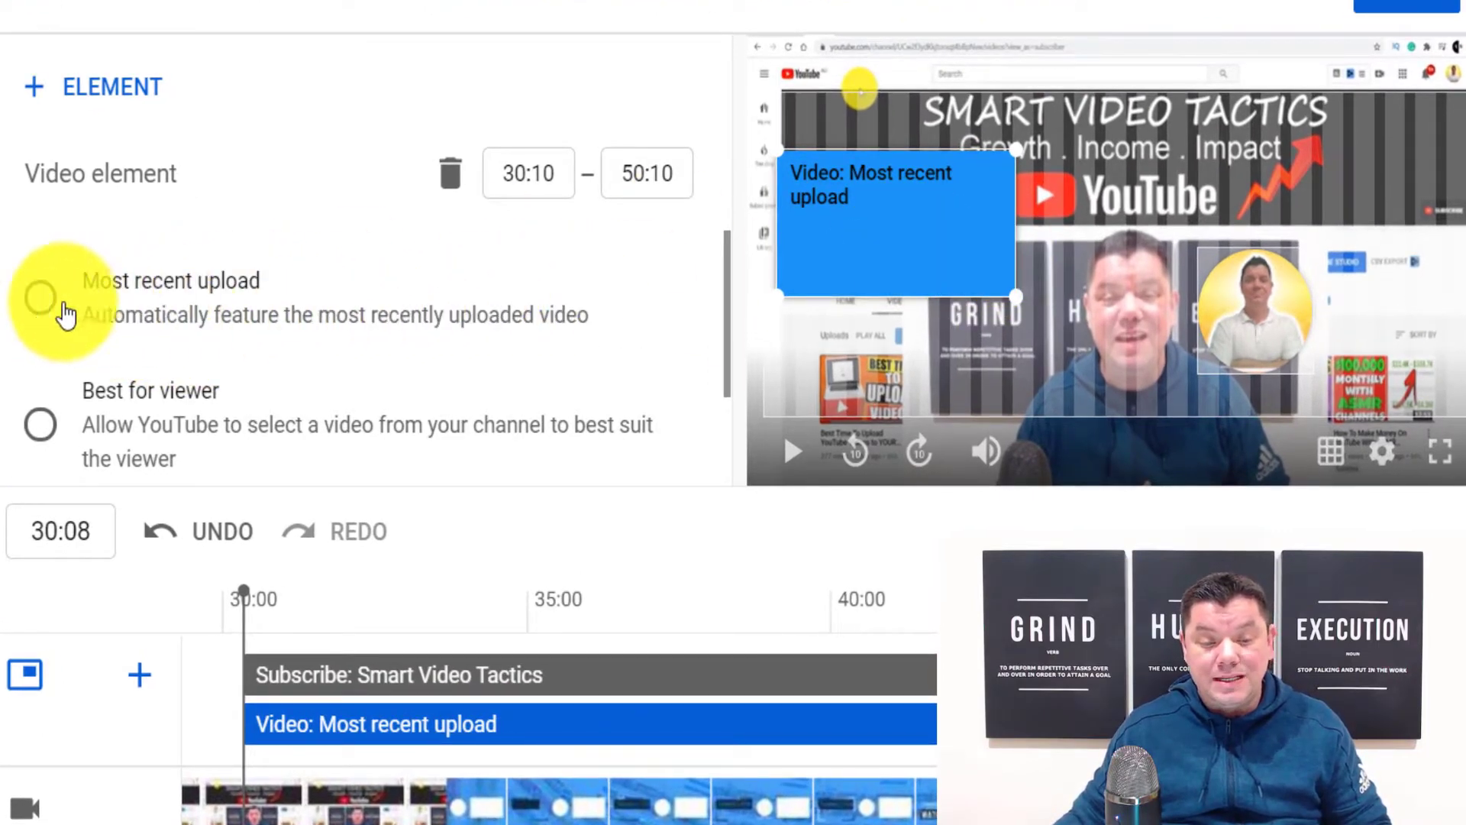
Step: Set the video element to Best for viewer and move it slightly down and inward in the preview
left_click(41, 304)
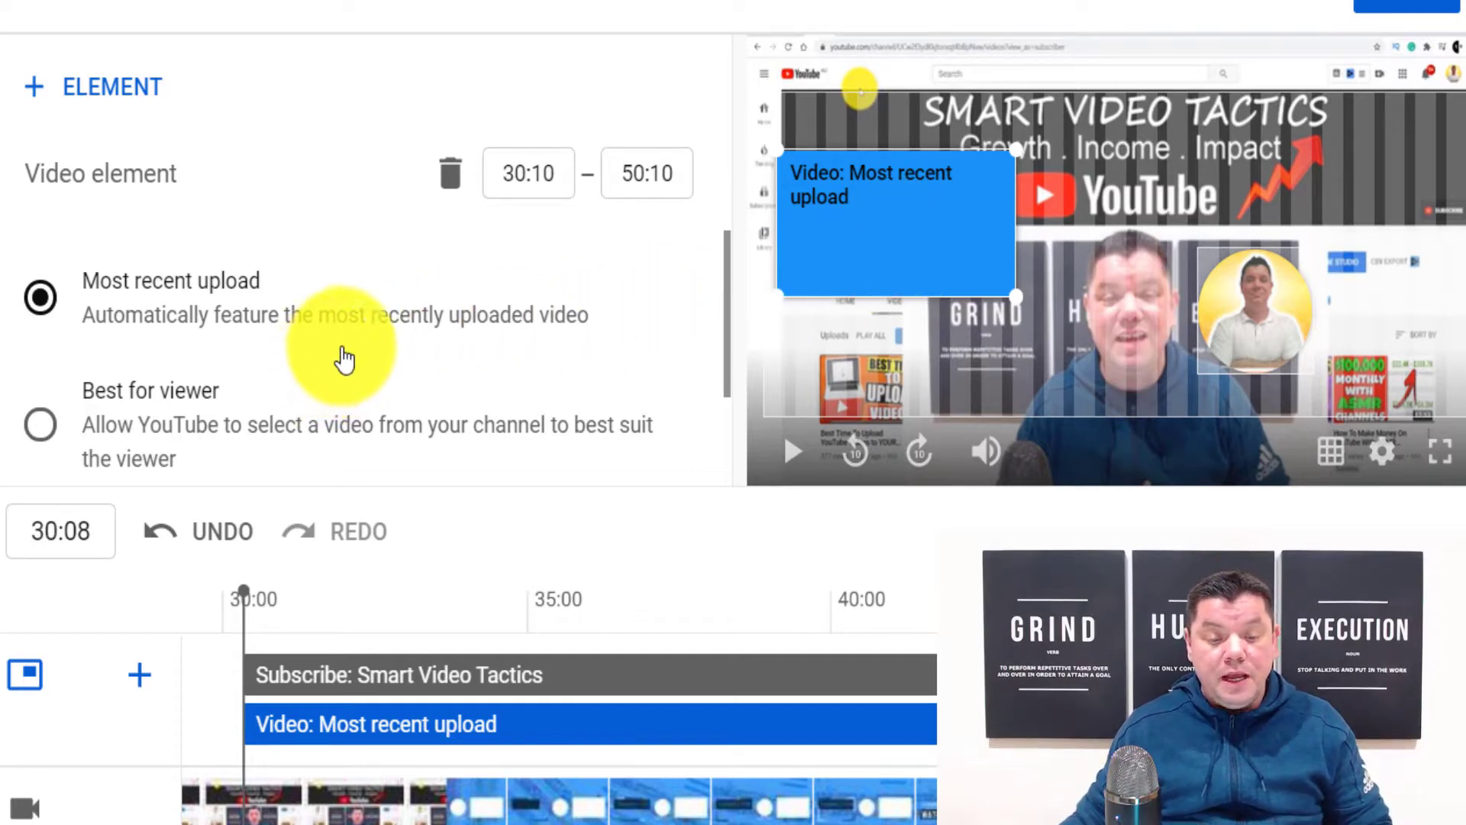
scroll(341, 353, "down", 2)
left_click(106, 286)
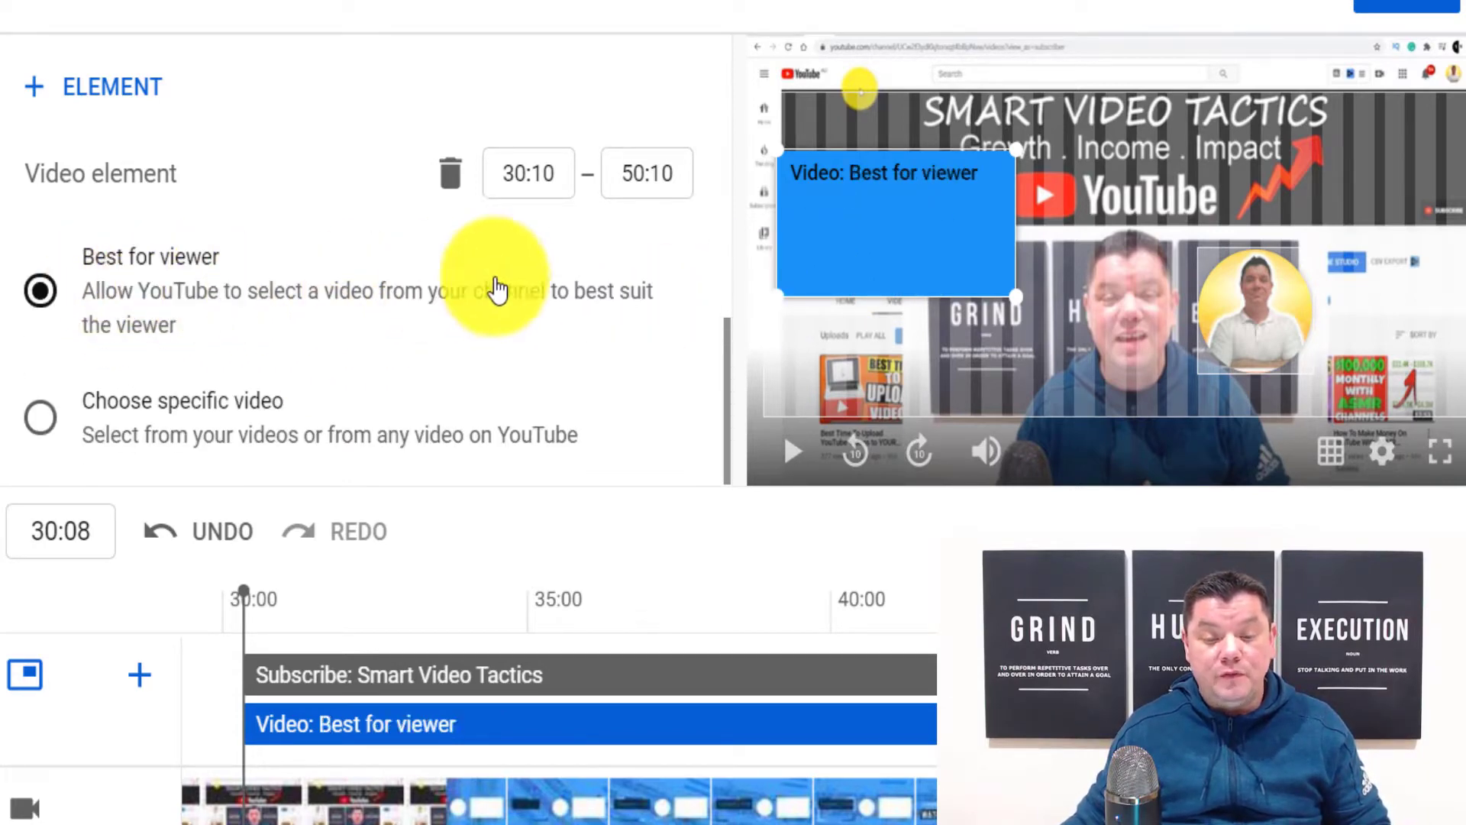
mouse_move(882, 222)
left_mouse_down()
mouse_move(929, 232)
mouse_move(900, 227)
left_mouse_up()
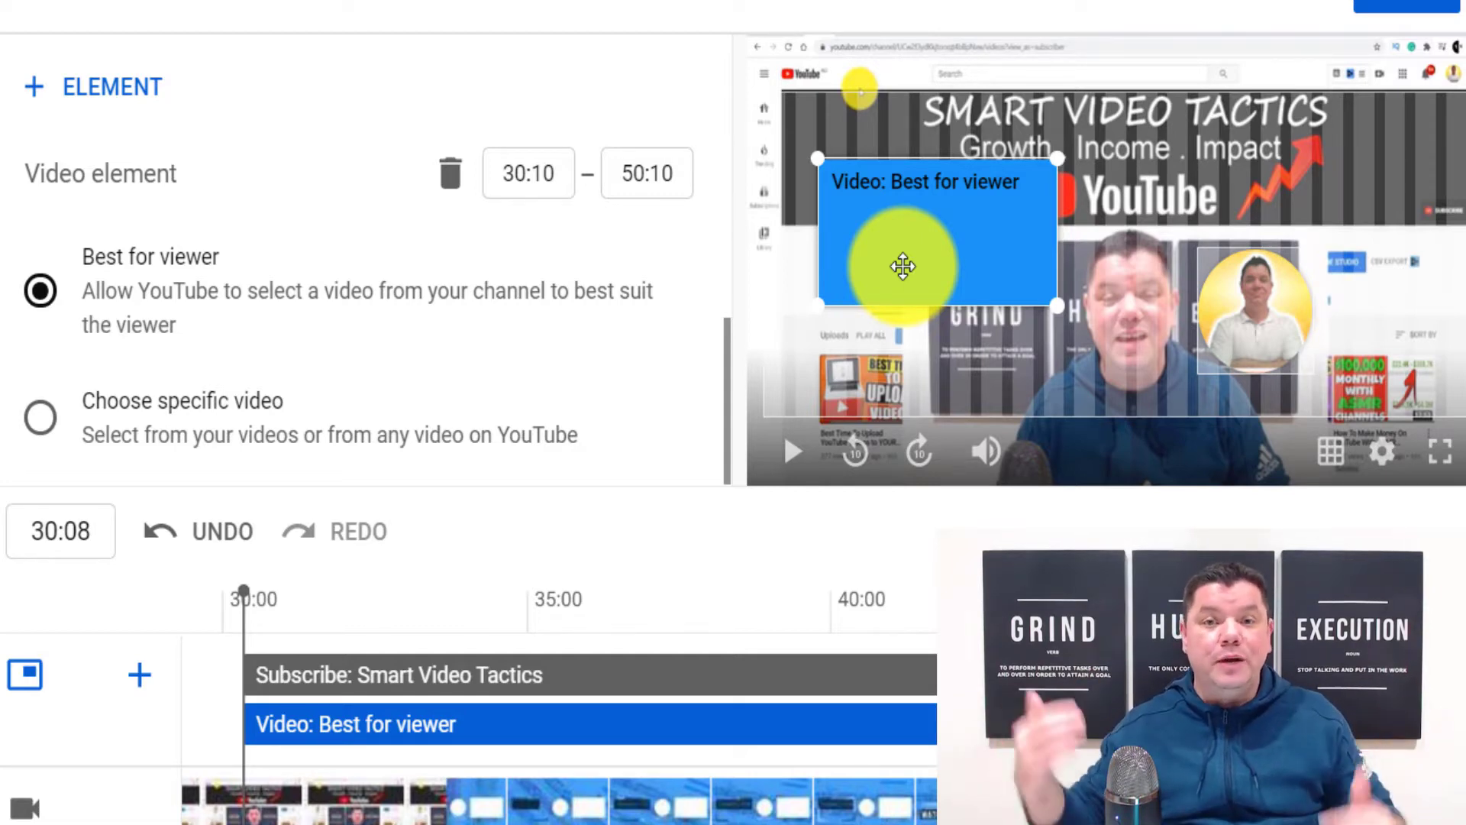
left_click_drag(903, 266, 901, 288)
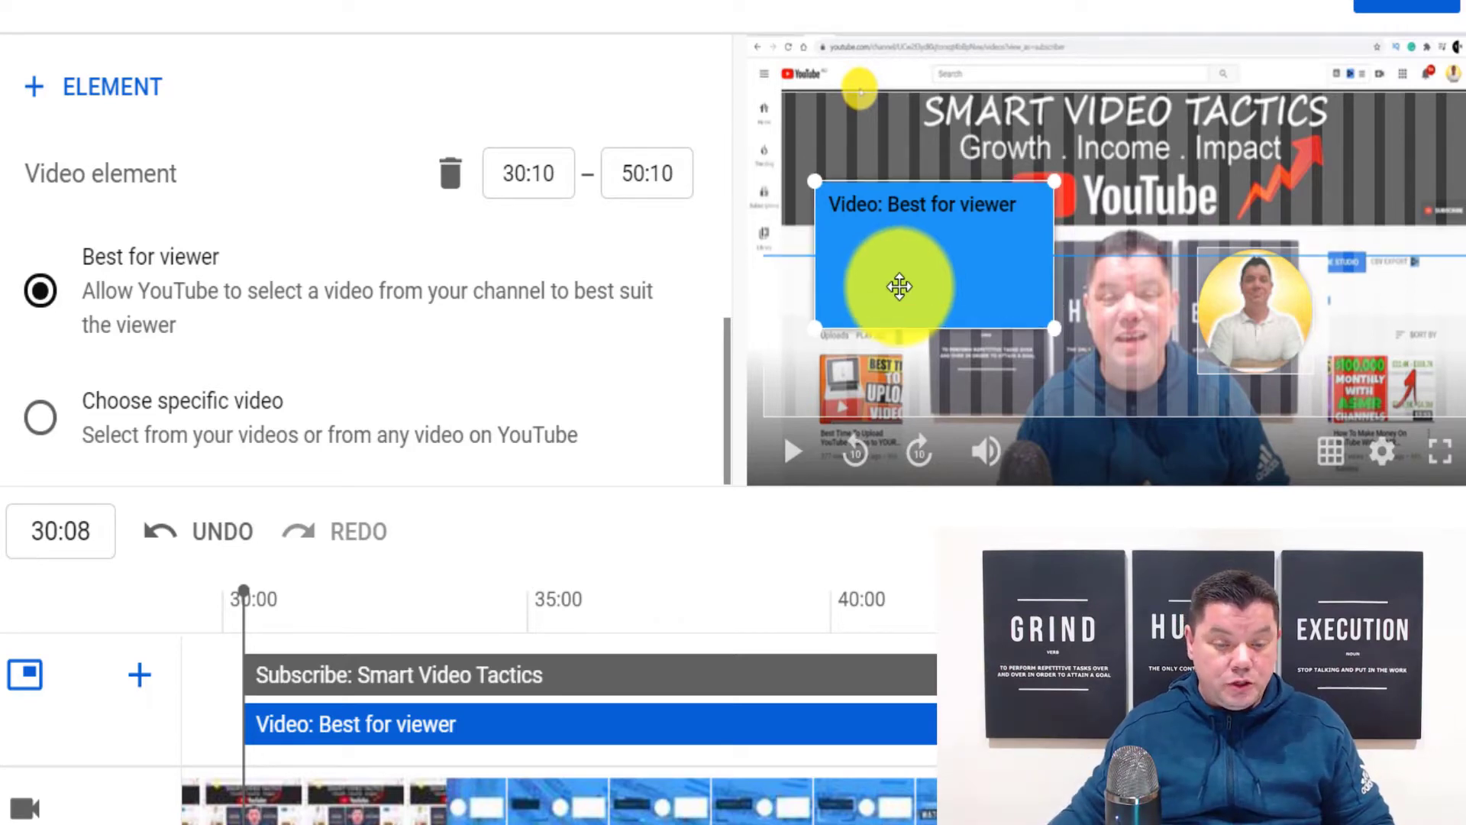
Step: Browse the channel's own videos available for a specific-video element, then close the chooser
scroll(204, 415, "down", 1)
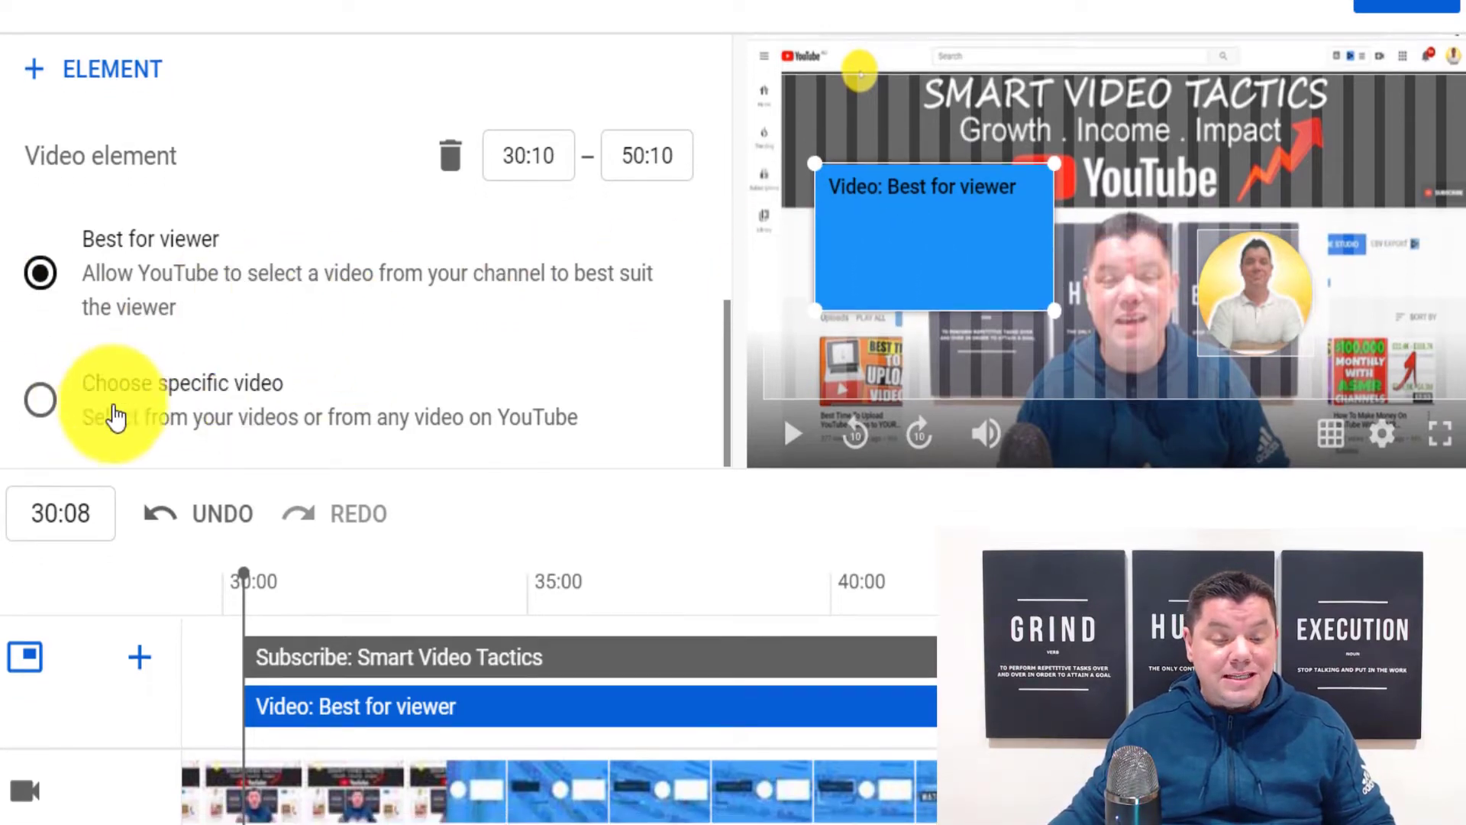
left_click(150, 416)
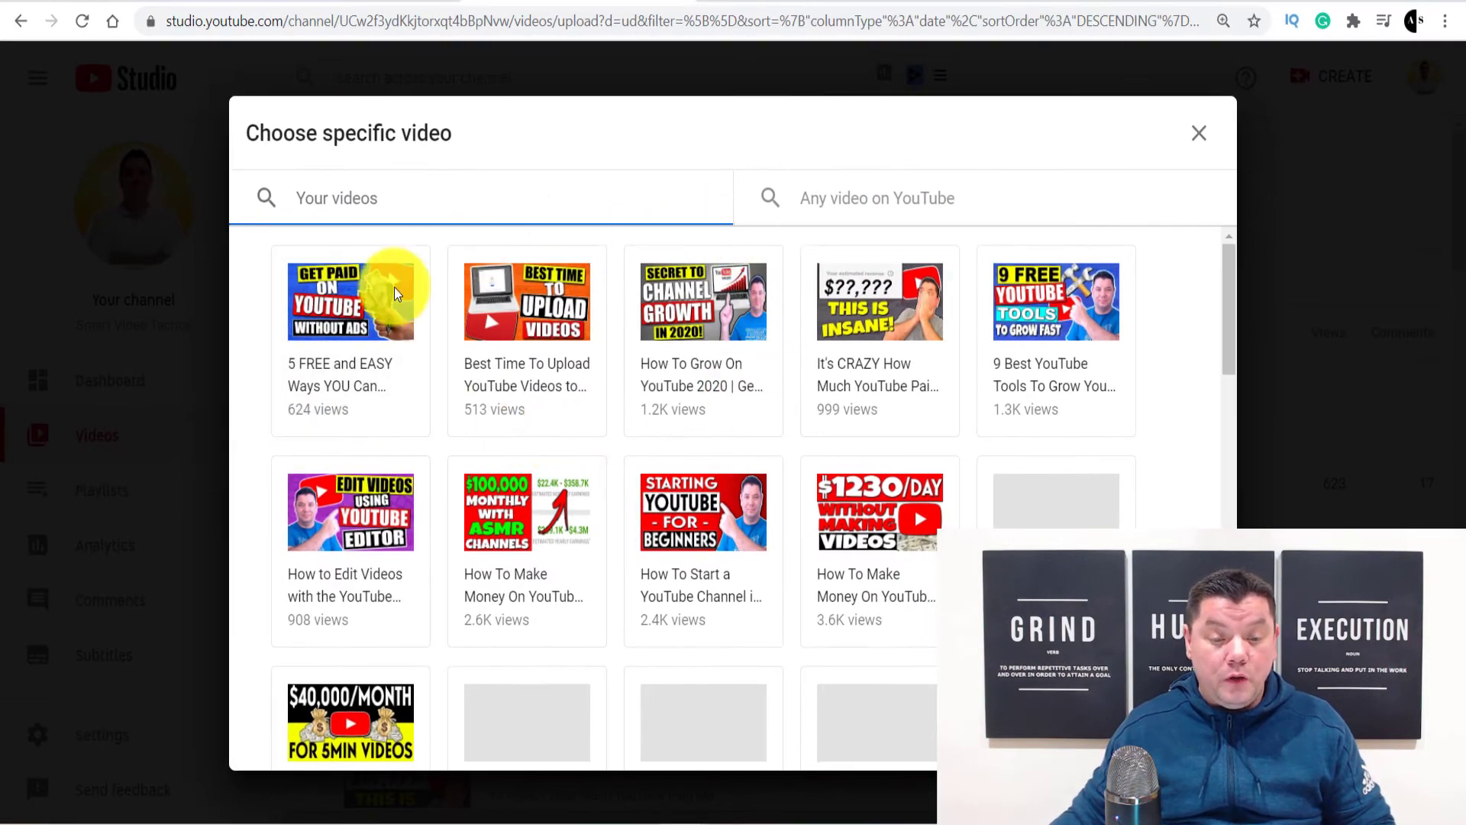
scroll(699, 393, "down", 3)
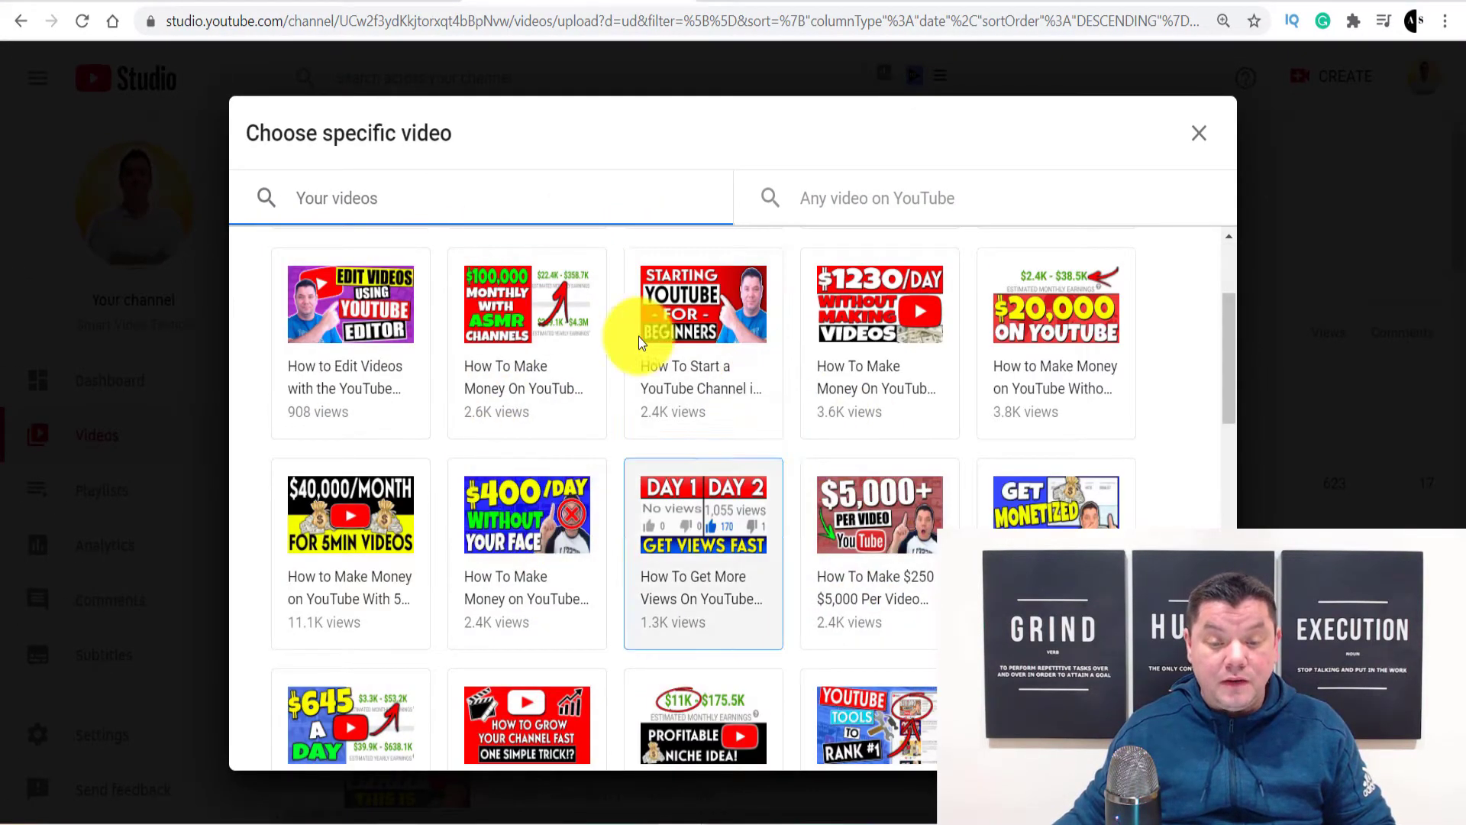
left_click(1200, 138)
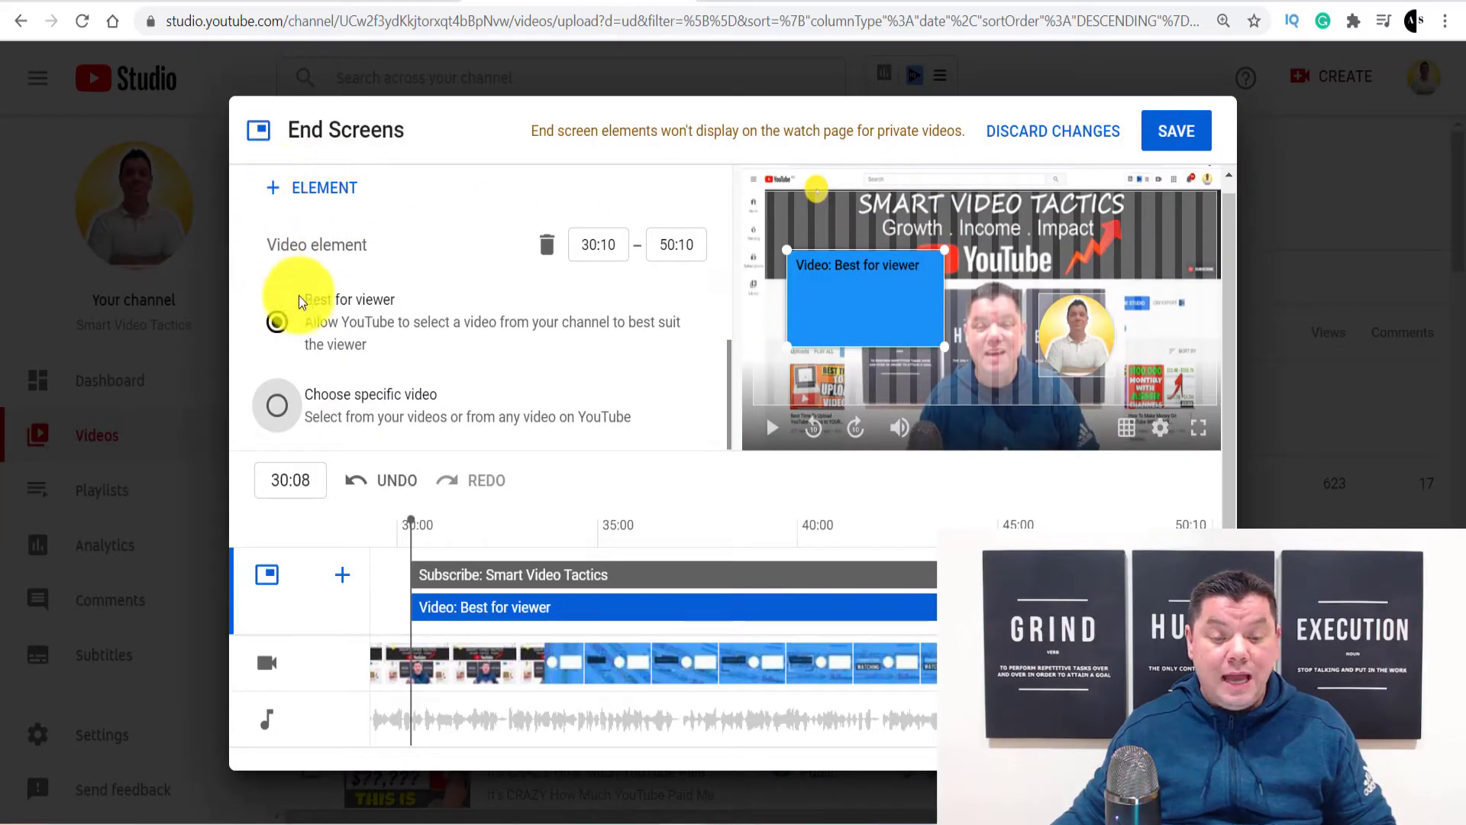
Step: Replace the video element with the "Best Strategies To Get More Views" playlist and move the playlist element slightly inward
scroll(351, 325, "up", 2)
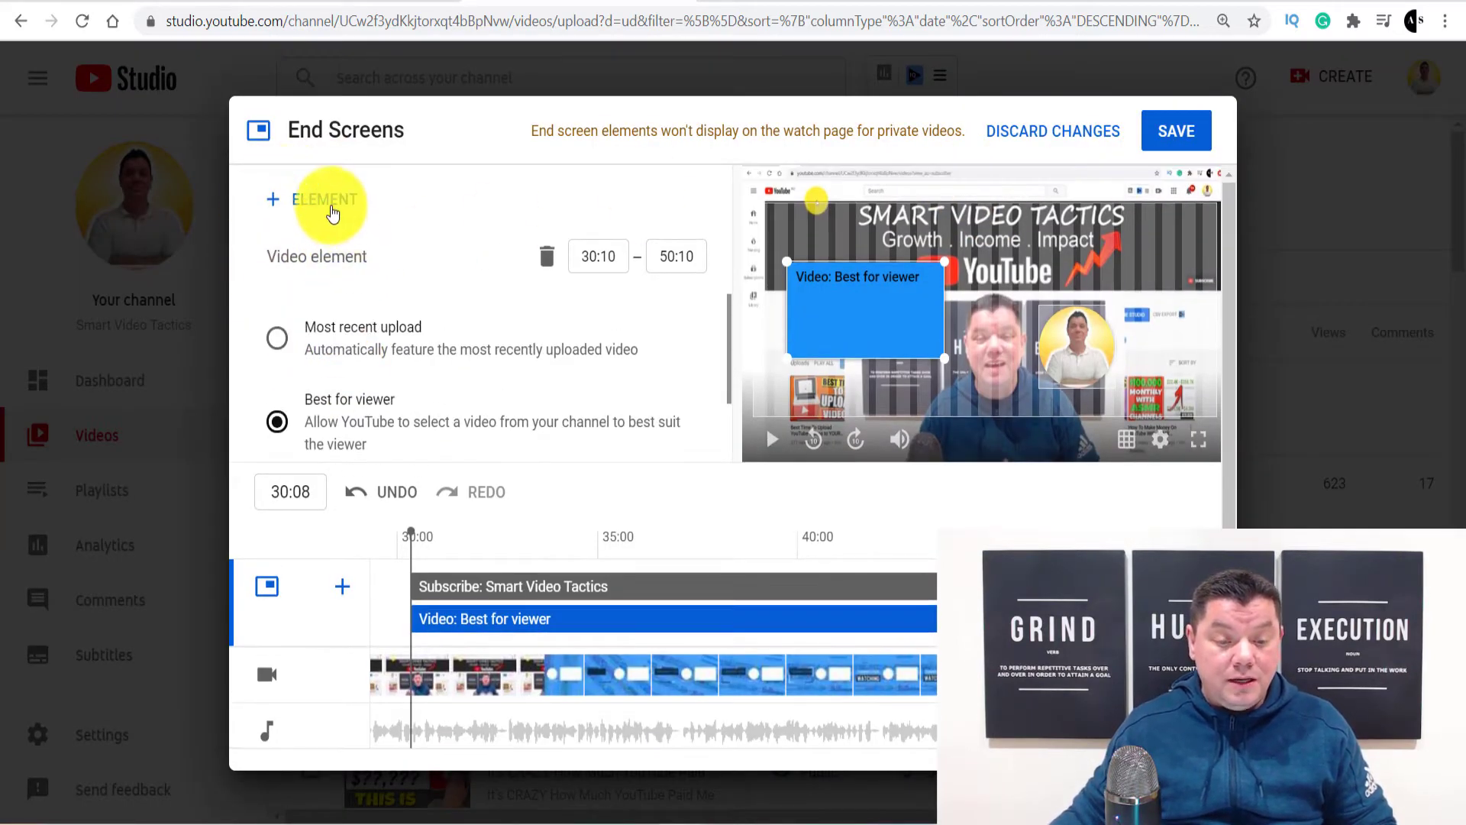
left_click(329, 200)
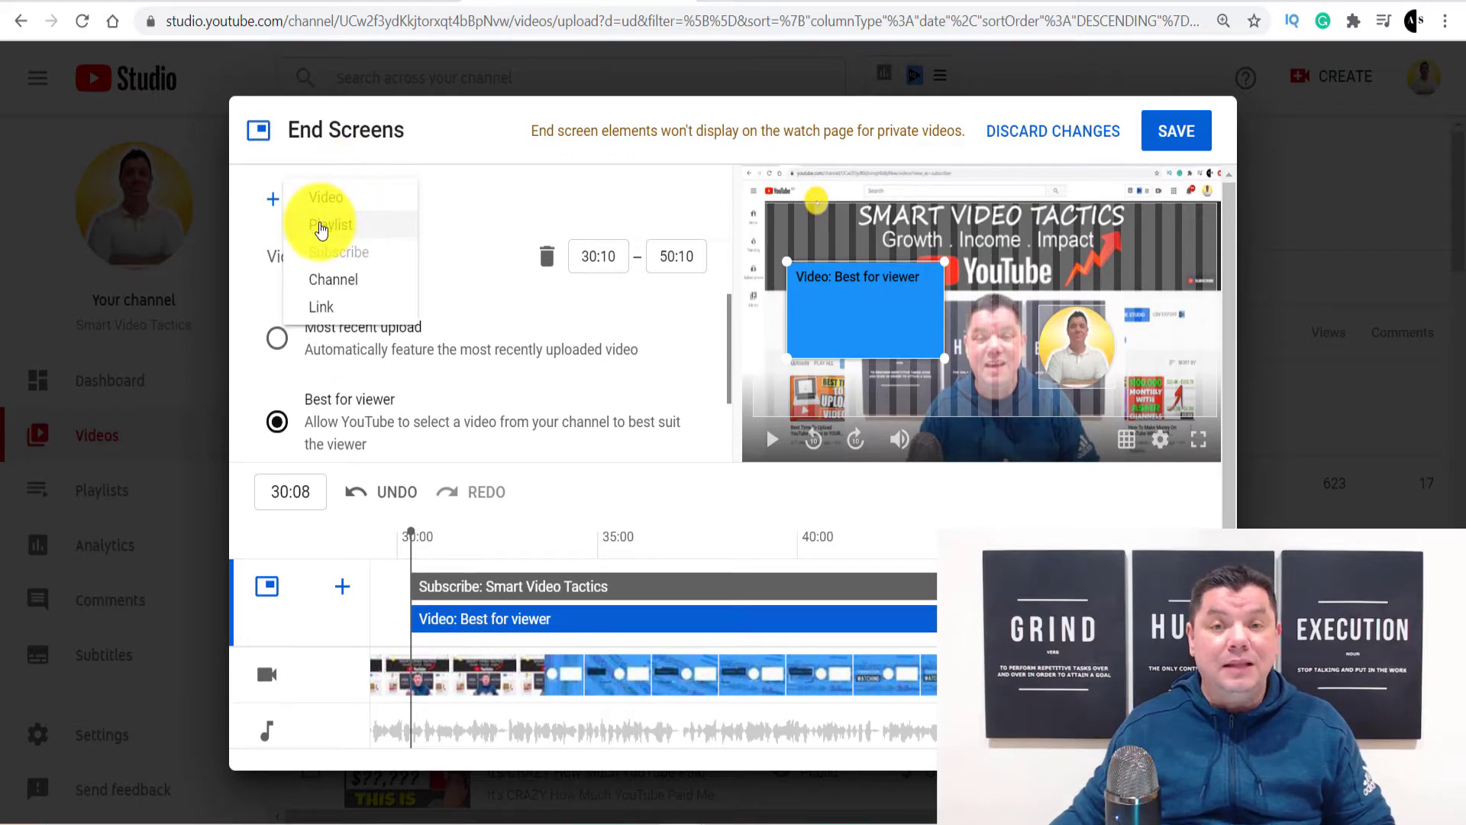
left_click(321, 228)
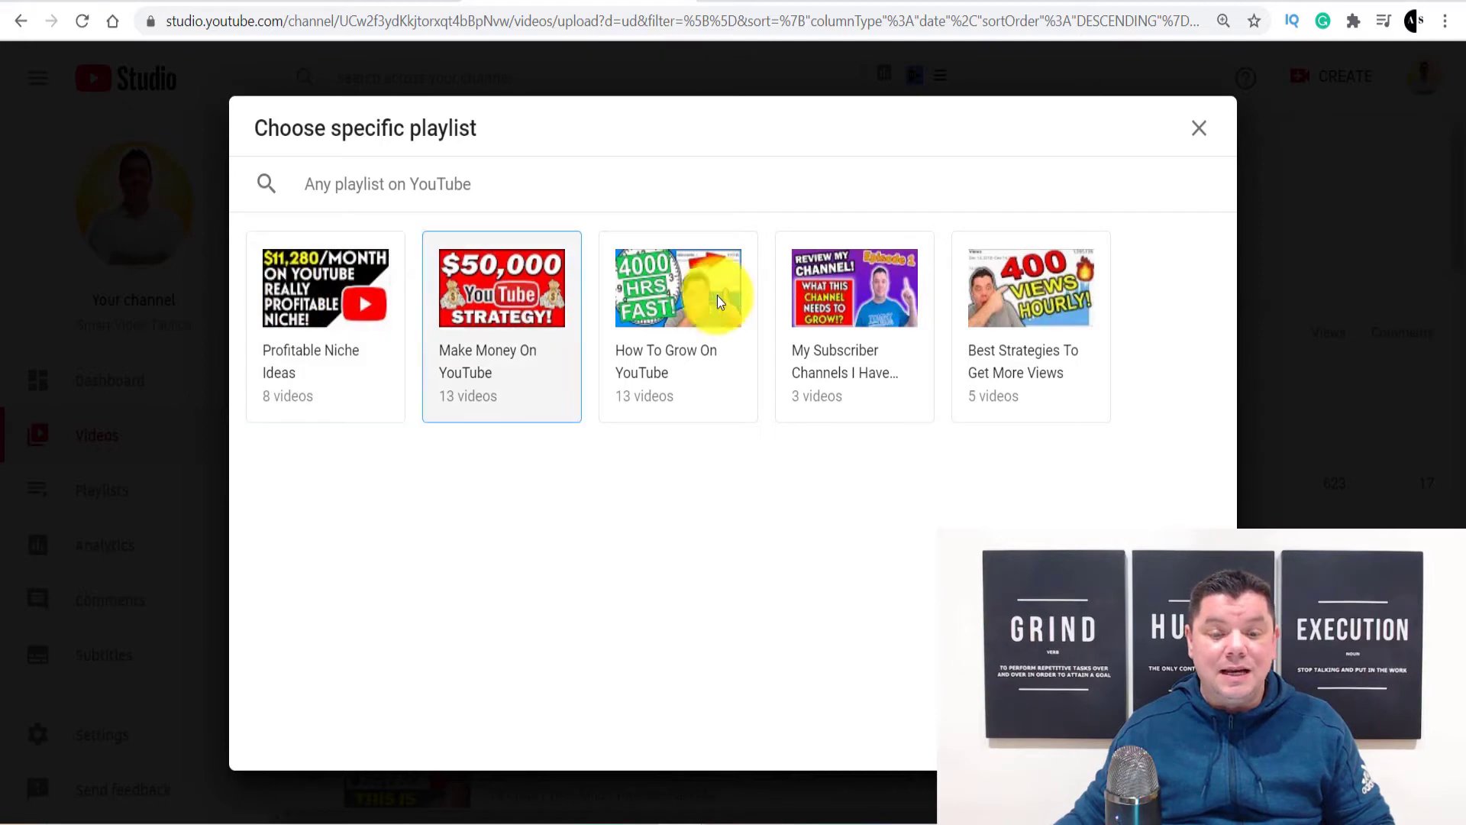
left_click(1029, 291)
left_click_drag(880, 337, 1103, 269)
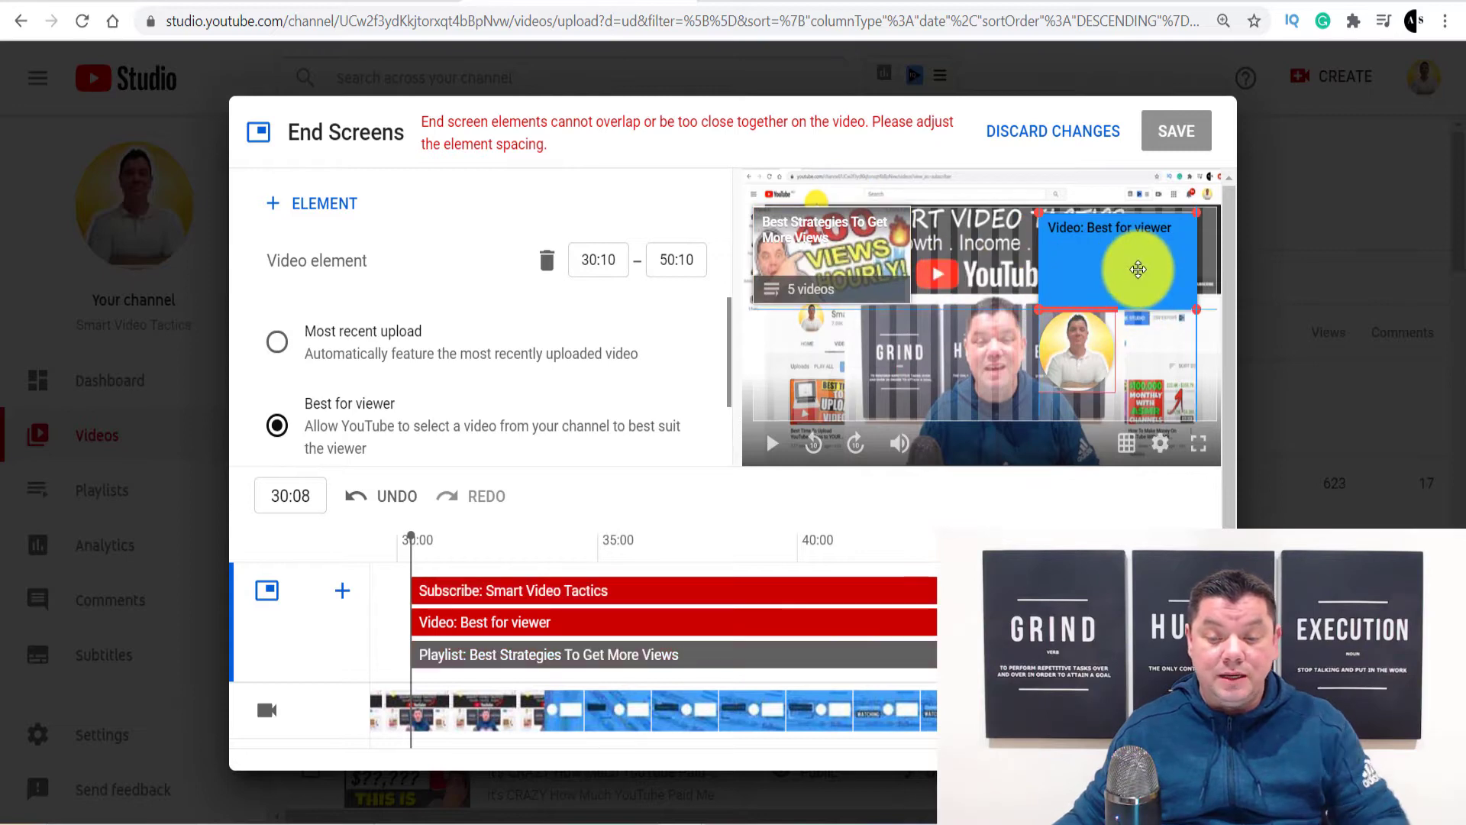
key("Delete")
left_click_drag(840, 264, 858, 263)
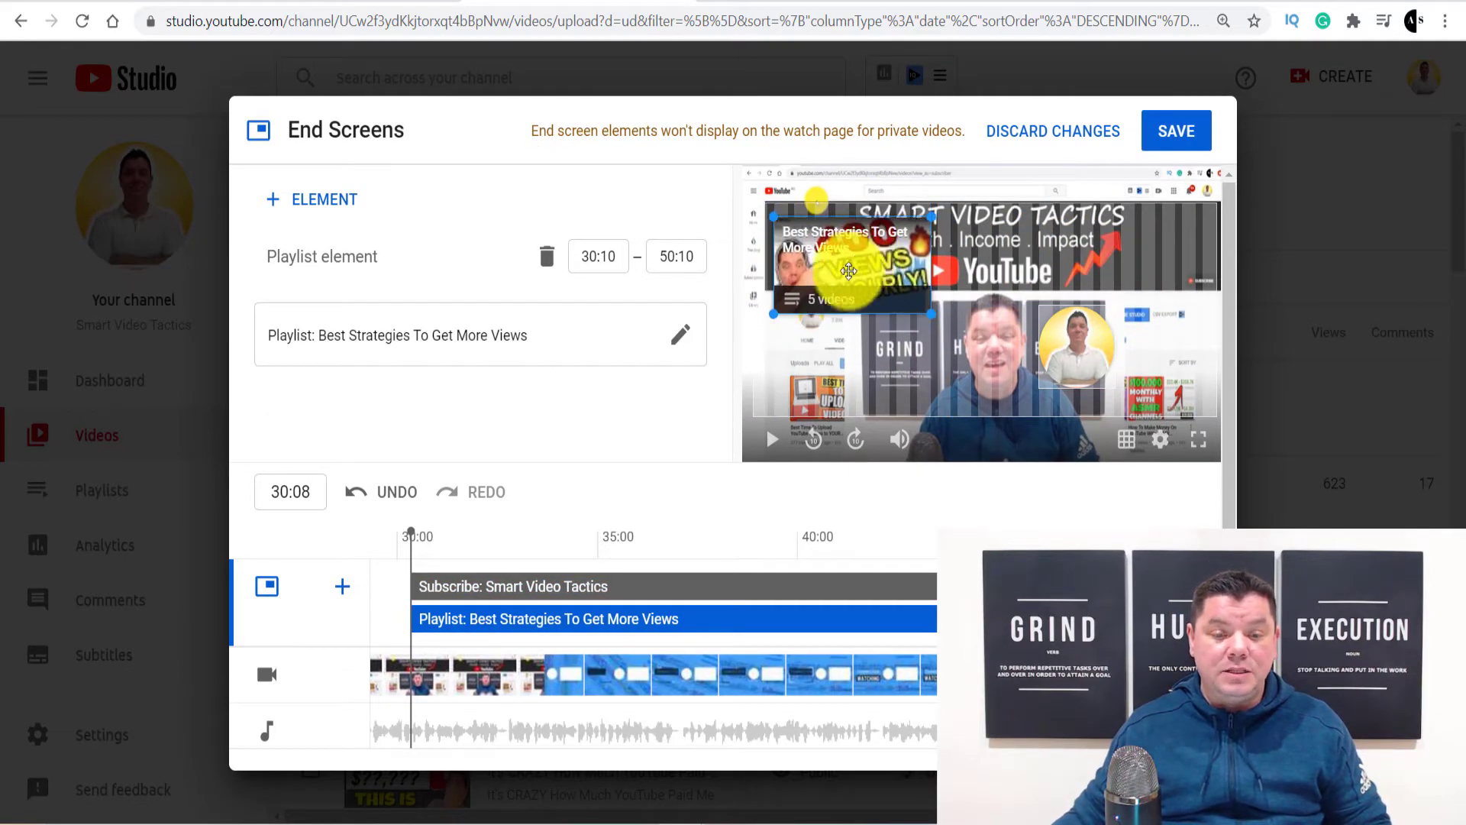
Step: Delete the existing subscribe element and add a new one, placing it beside the playlist element in the preview
left_click_drag(1089, 351, 1032, 332)
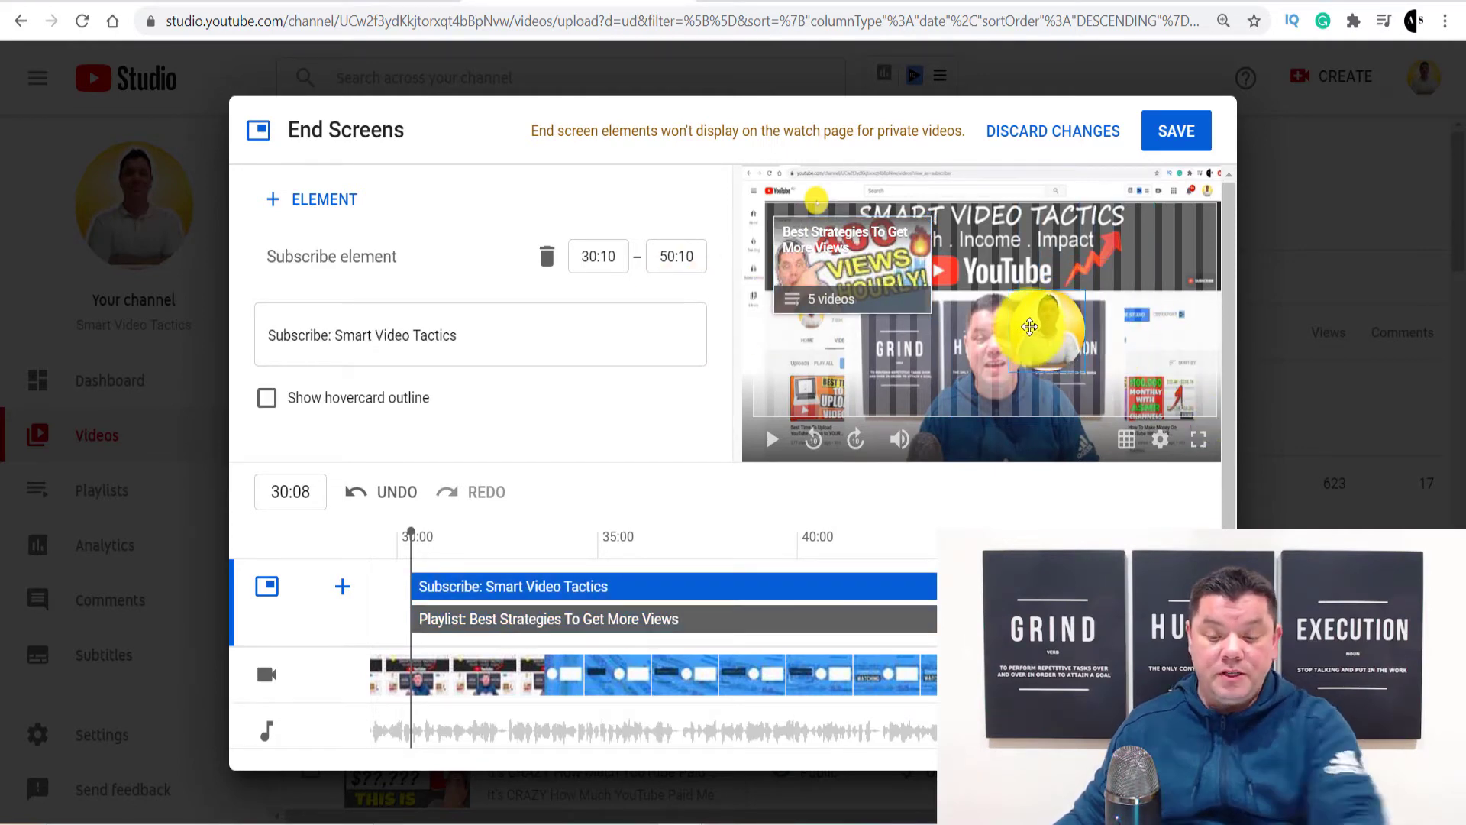
key("Delete")
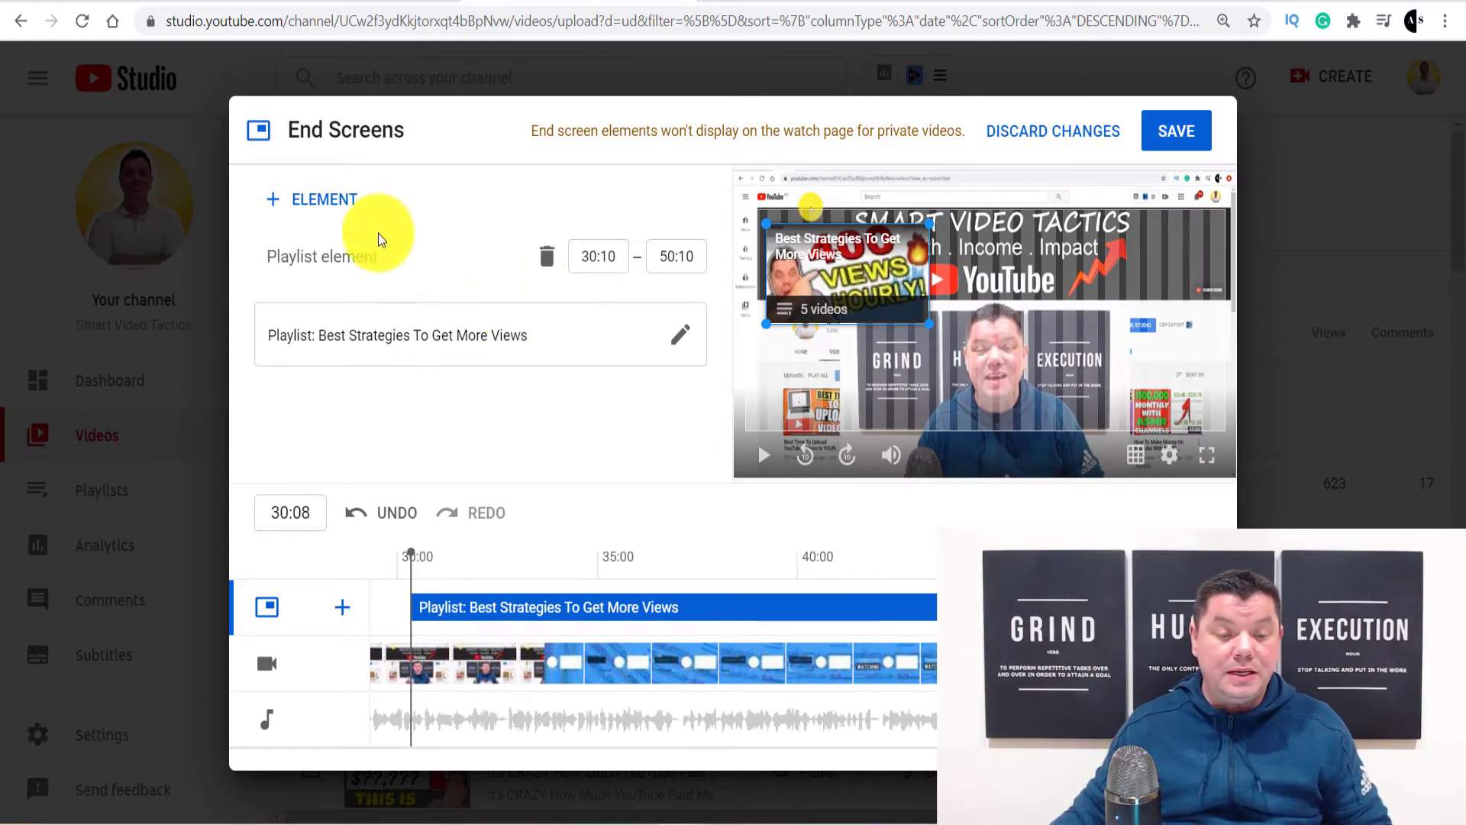
left_click(338, 200)
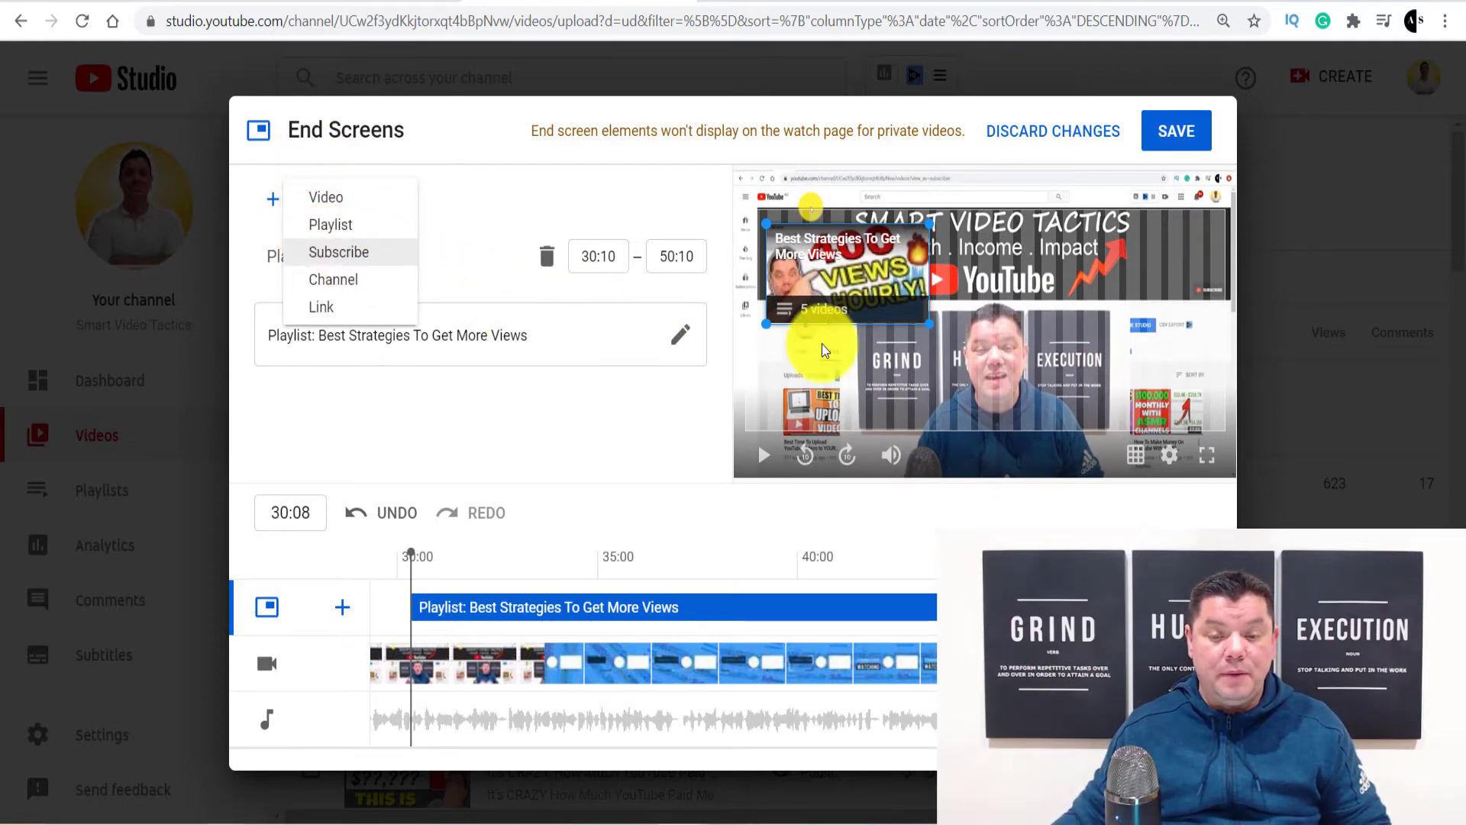
key("Return")
left_click_drag(1195, 262, 1096, 264)
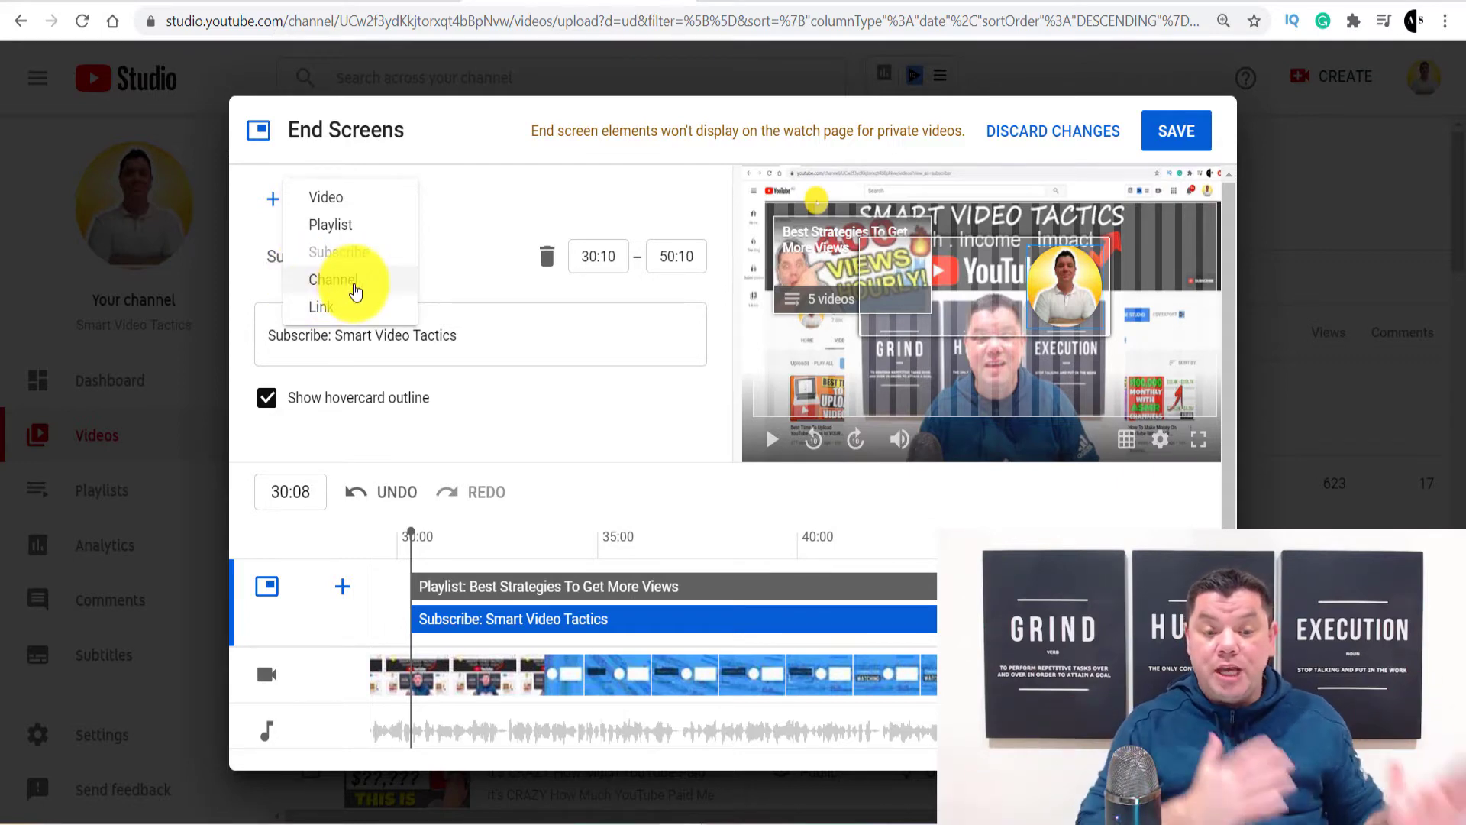
Step: Try to add a channel element and an external link element to the end screen
left_click(355, 291)
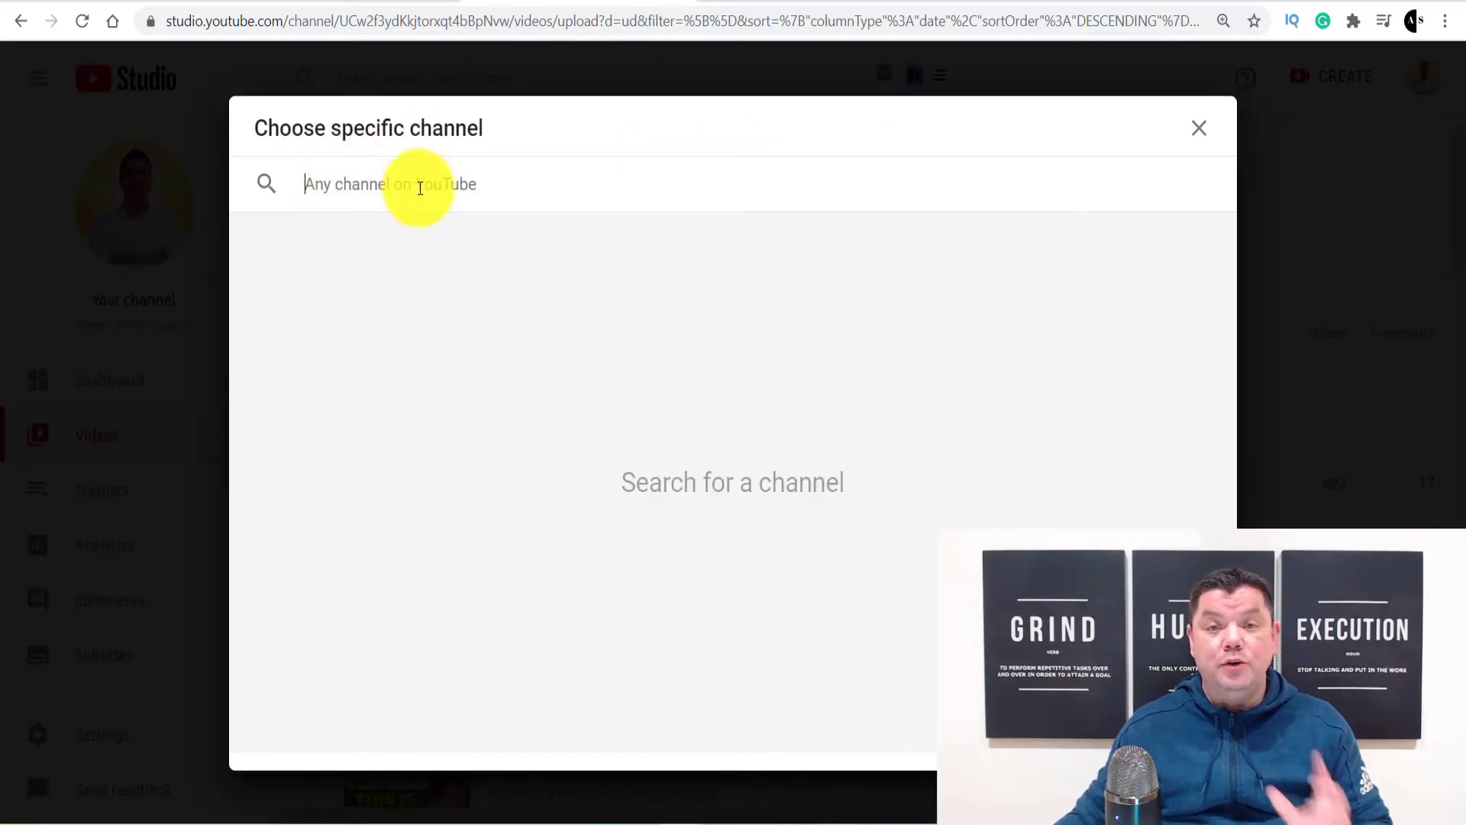
left_click(1201, 131)
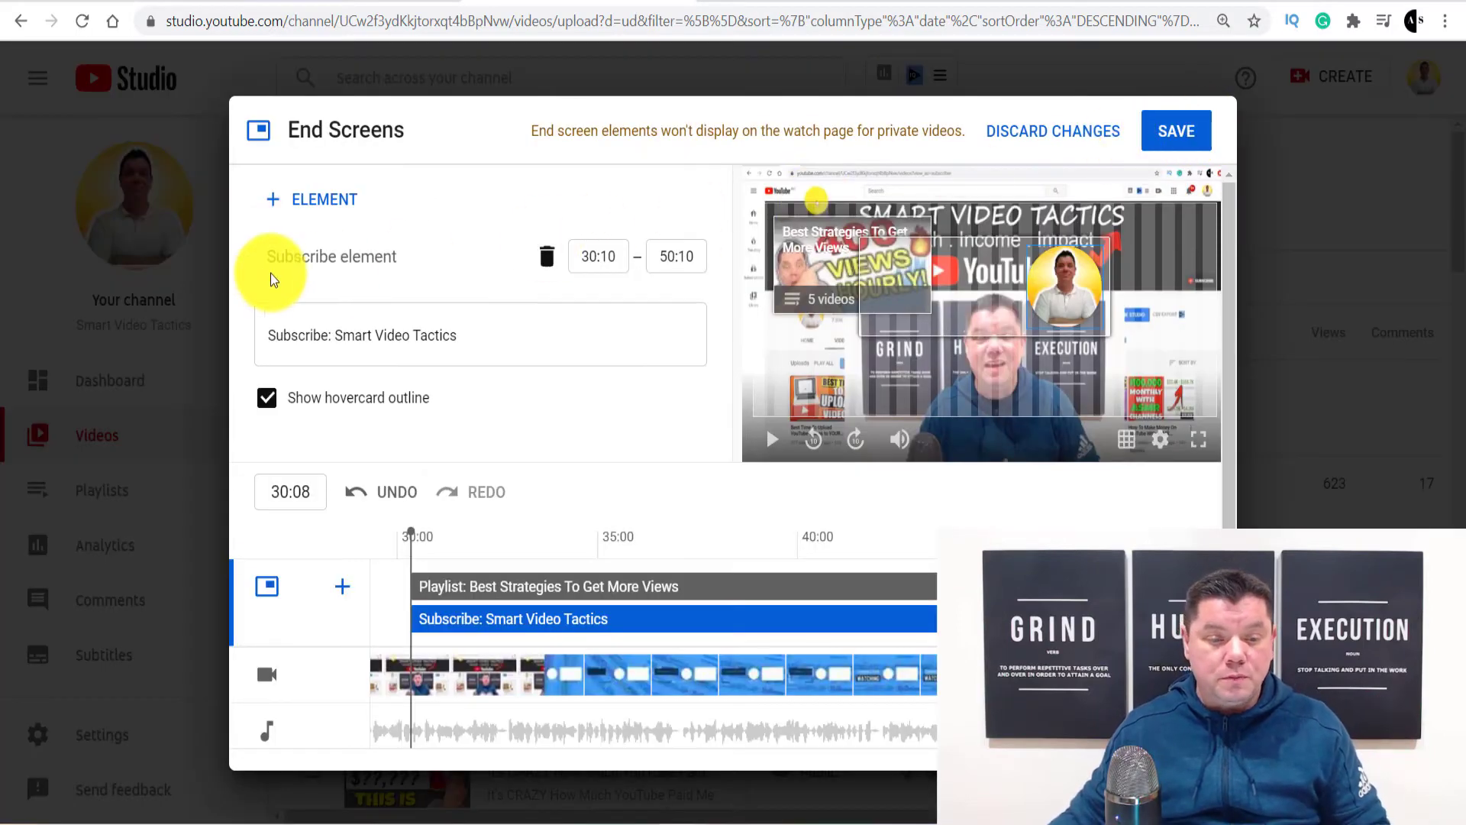
left_click(312, 200)
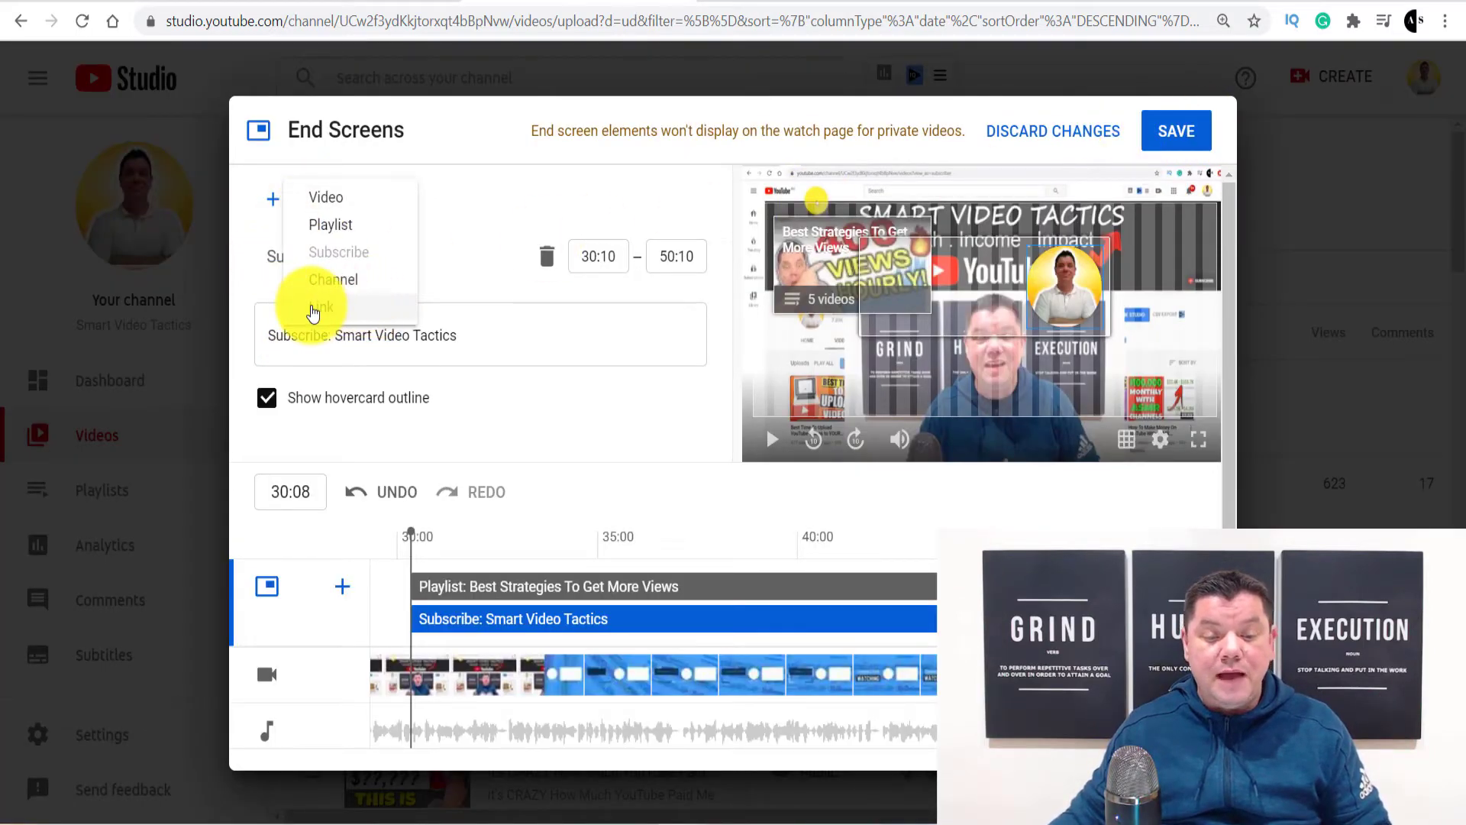
left_click(321, 307)
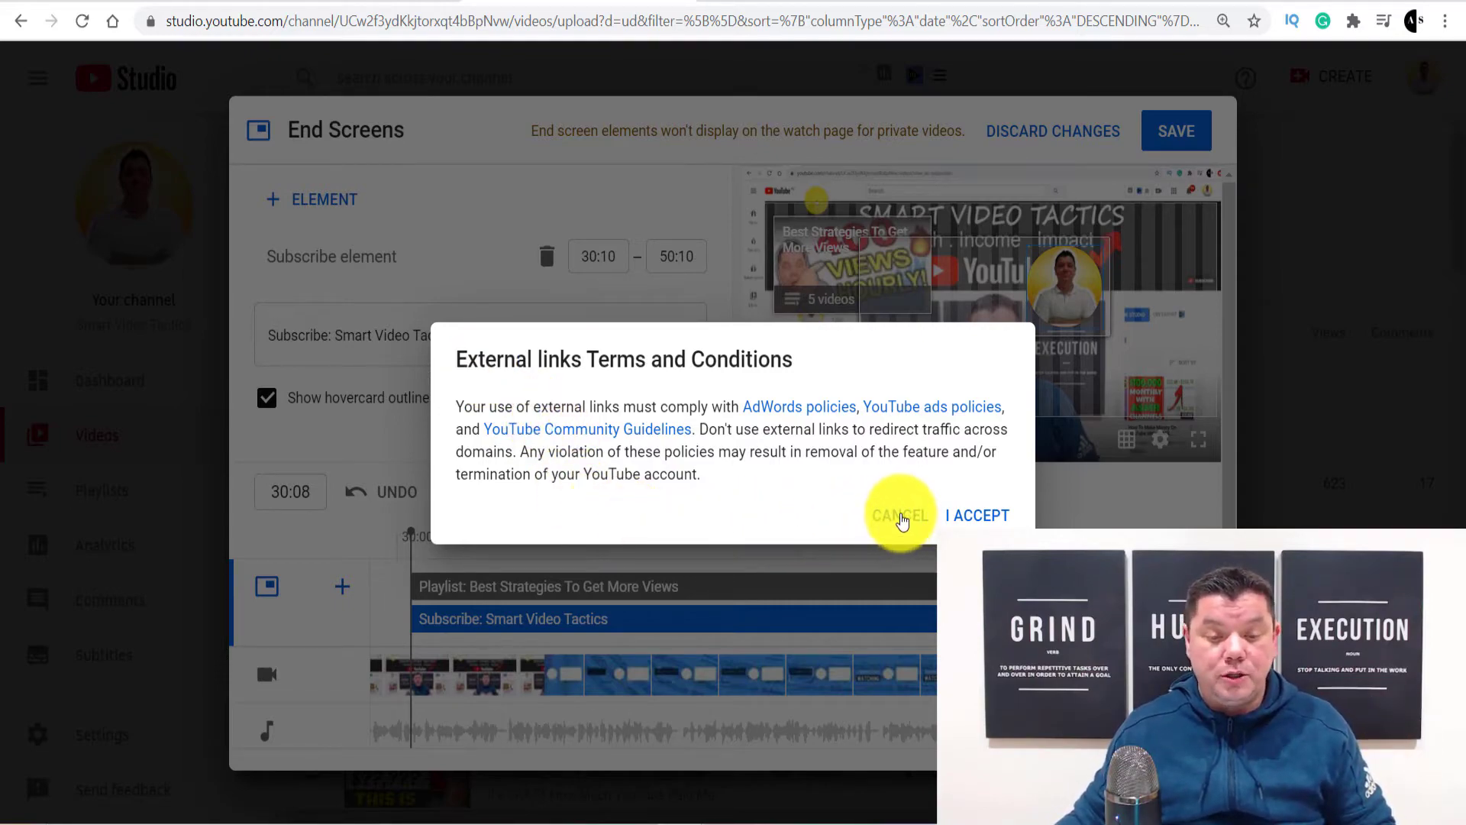
left_click(902, 516)
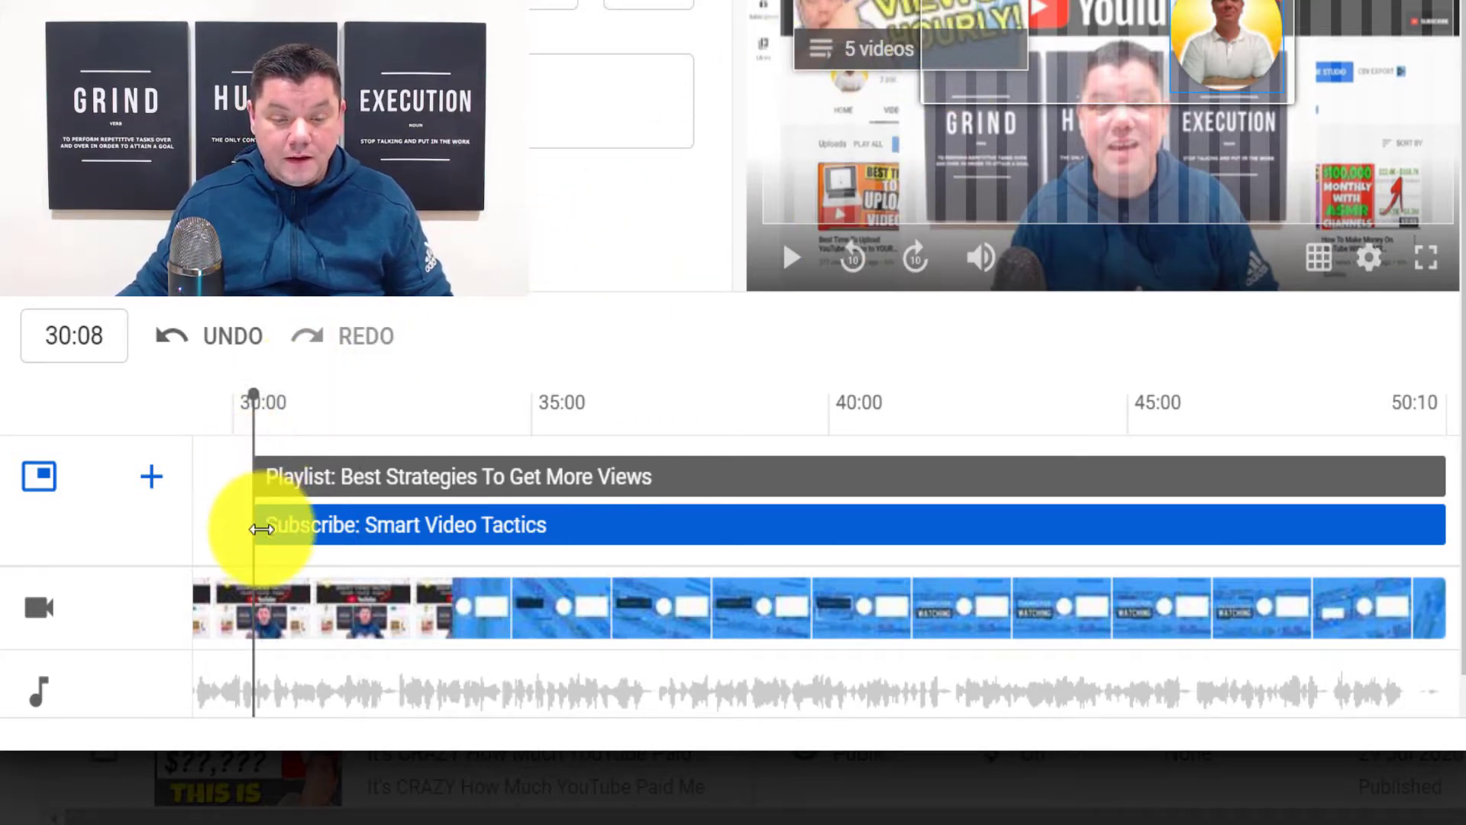
Step: Start the subscribe element where the blue end-card footage begins, and place the subscribe and playlist elements over their circle and box placeholders
left_click_drag(253, 525, 454, 529)
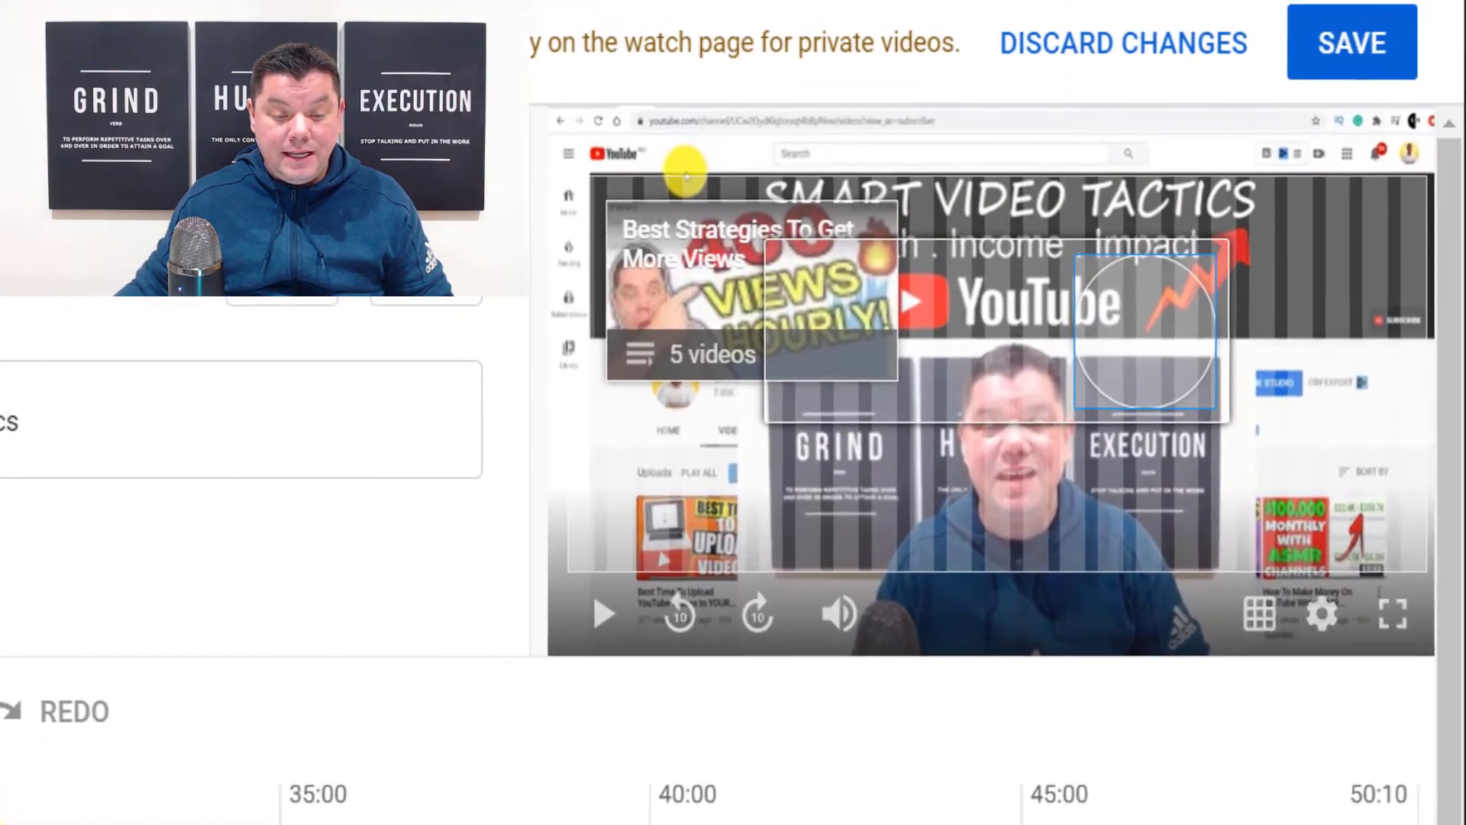
left_click(801, 100)
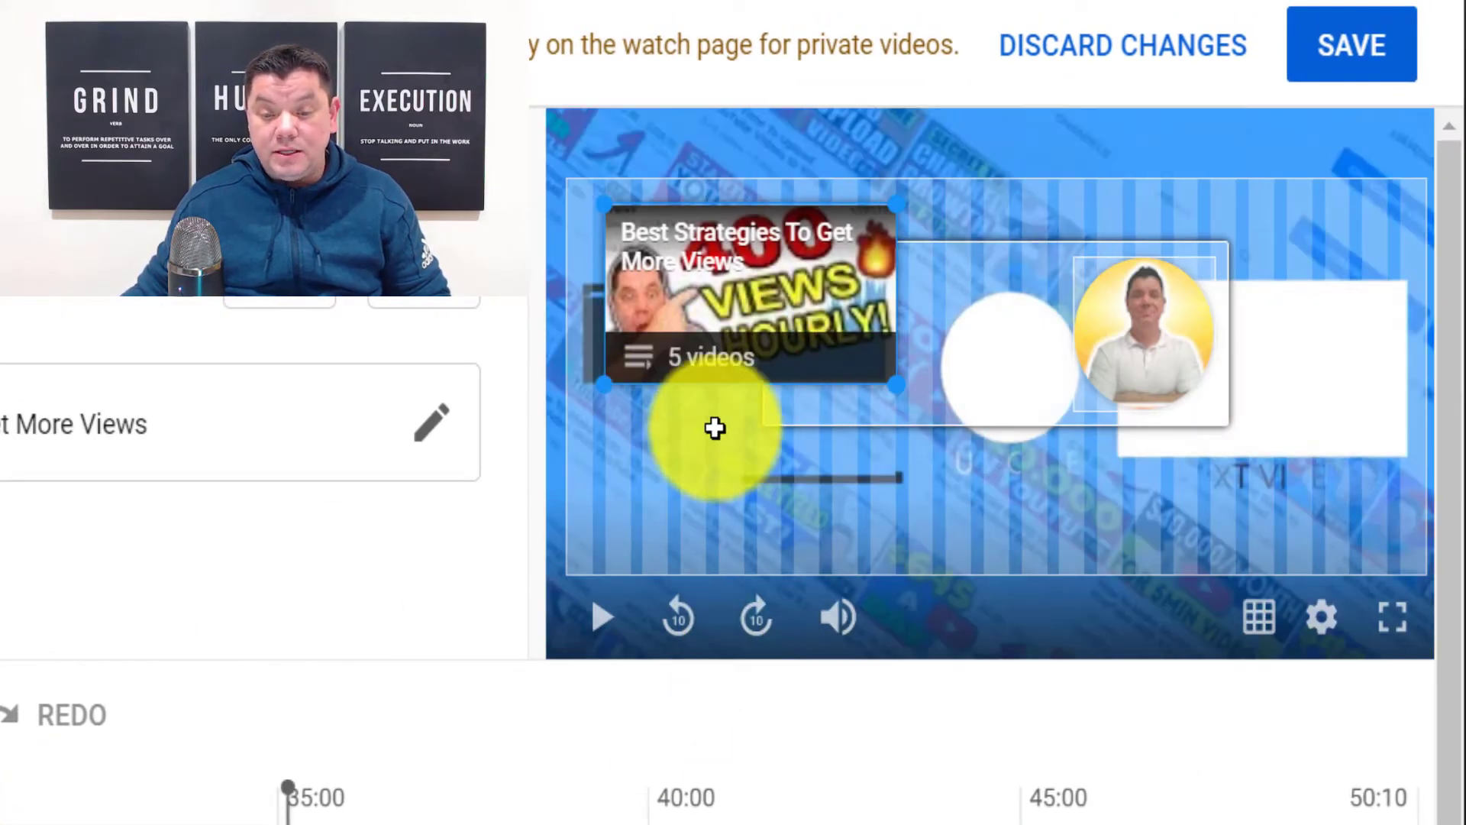
left_click_drag(763, 301, 1287, 452)
left_click_drag(1198, 301, 1231, 446)
mouse_move(1110, 276)
left_mouse_down()
mouse_move(995, 187)
mouse_move(1080, 236)
mouse_move(1126, 281)
mouse_move(1107, 268)
mouse_move(1112, 287)
left_mouse_up()
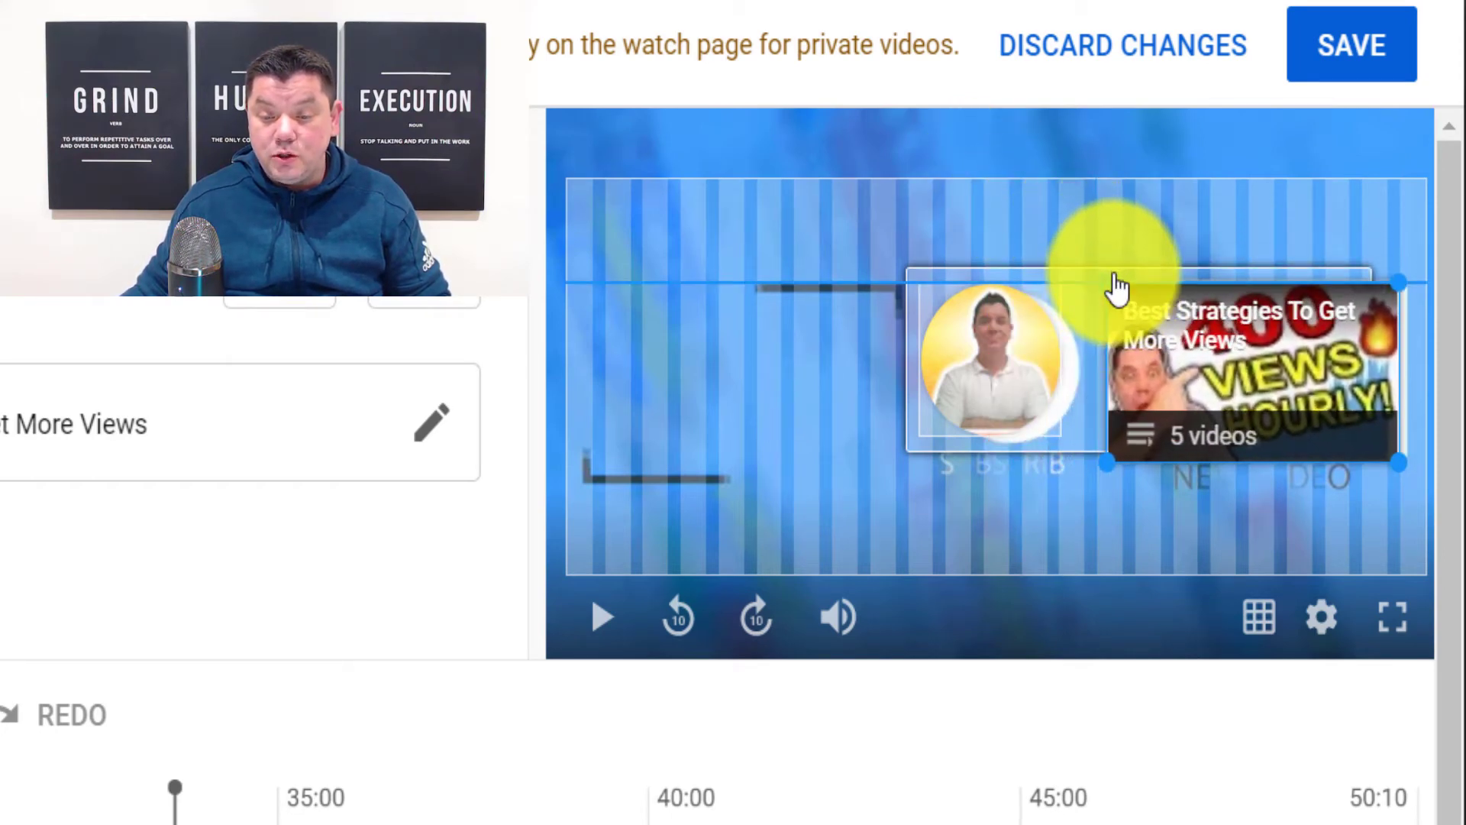
Step: Try overlapping the playlist element with the subscribe element, and return it to the end card's video box
left_click_drag(1212, 370, 1066, 384)
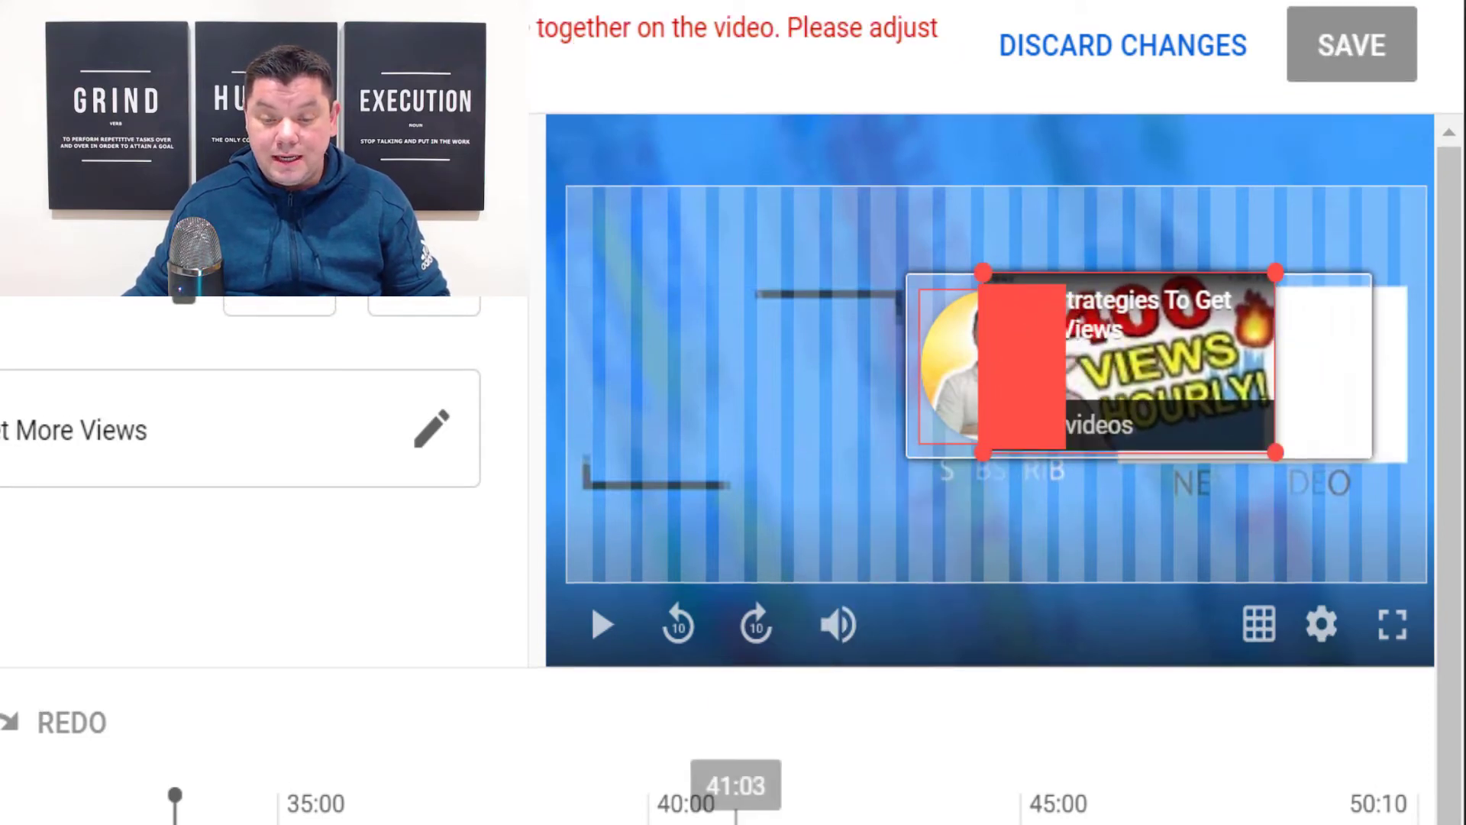
left_click_drag(1227, 386, 1345, 396)
mouse_move(992, 370)
left_mouse_down()
mouse_move(1012, 379)
mouse_move(1001, 371)
left_mouse_up()
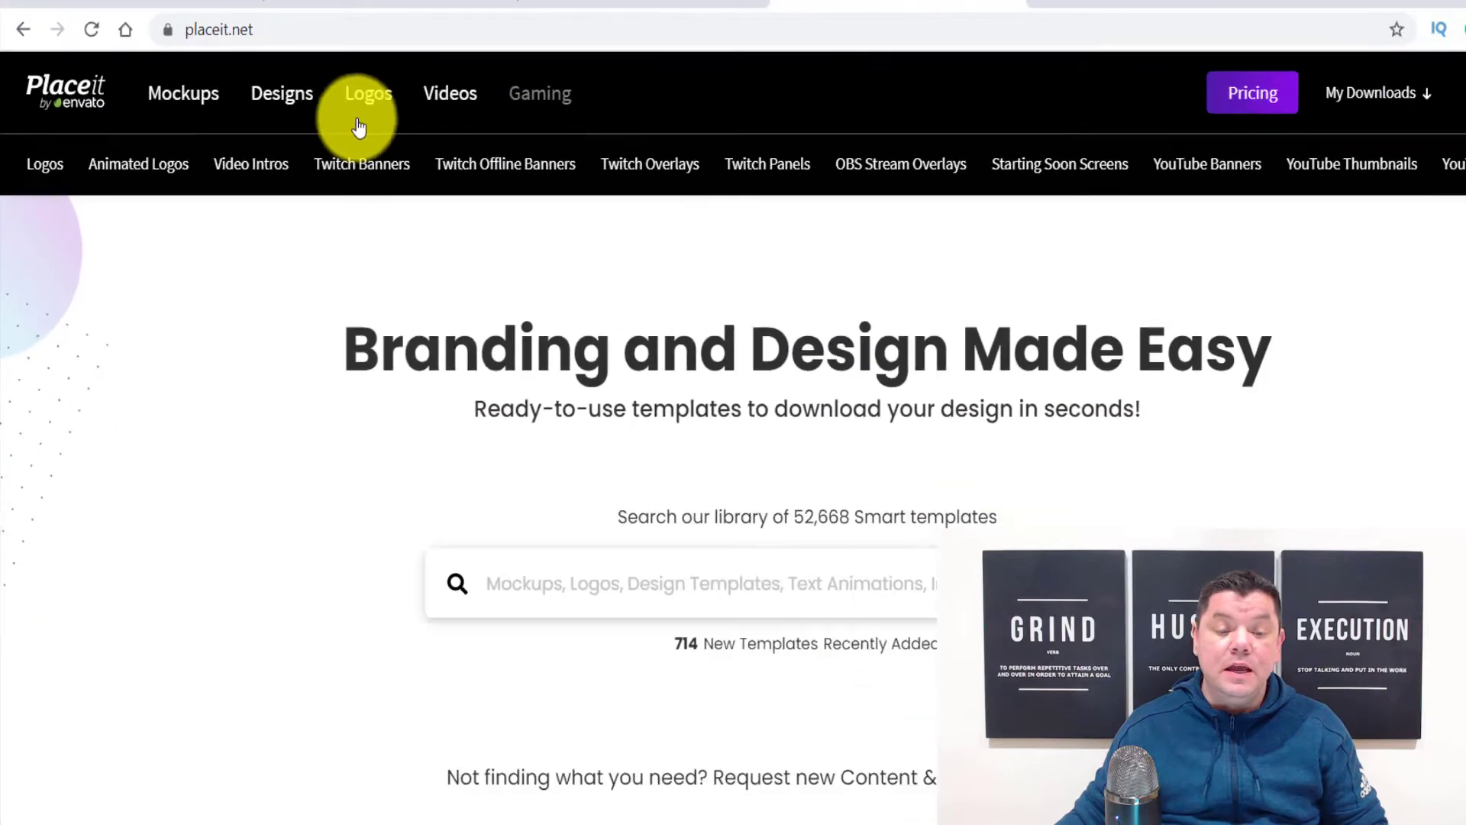
Step: Switch to Placeit, open the YouTube video templates and filter them to YouTube End Card
mouse_move(450, 93)
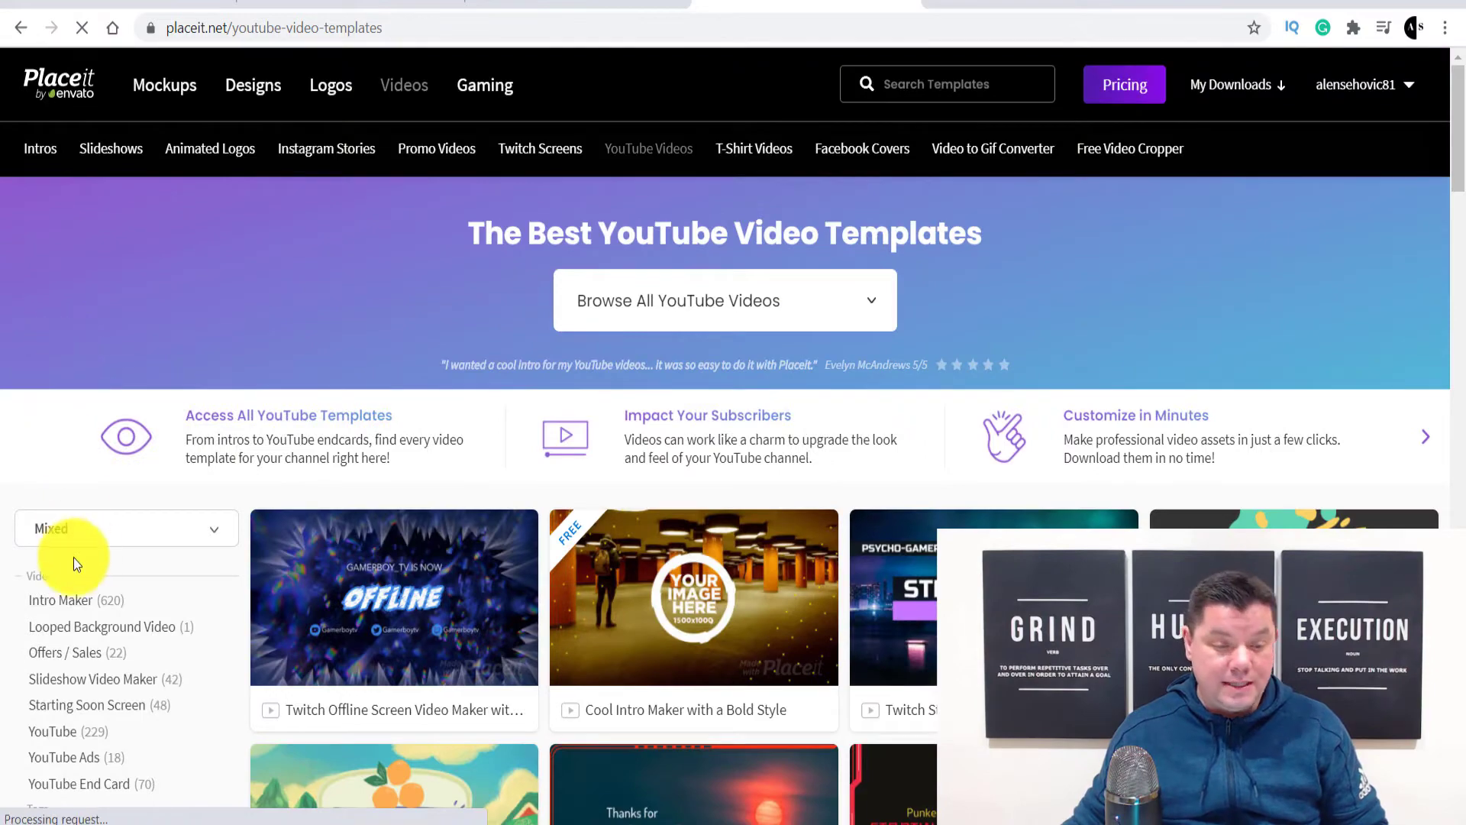
scroll(91, 562, "down", 4)
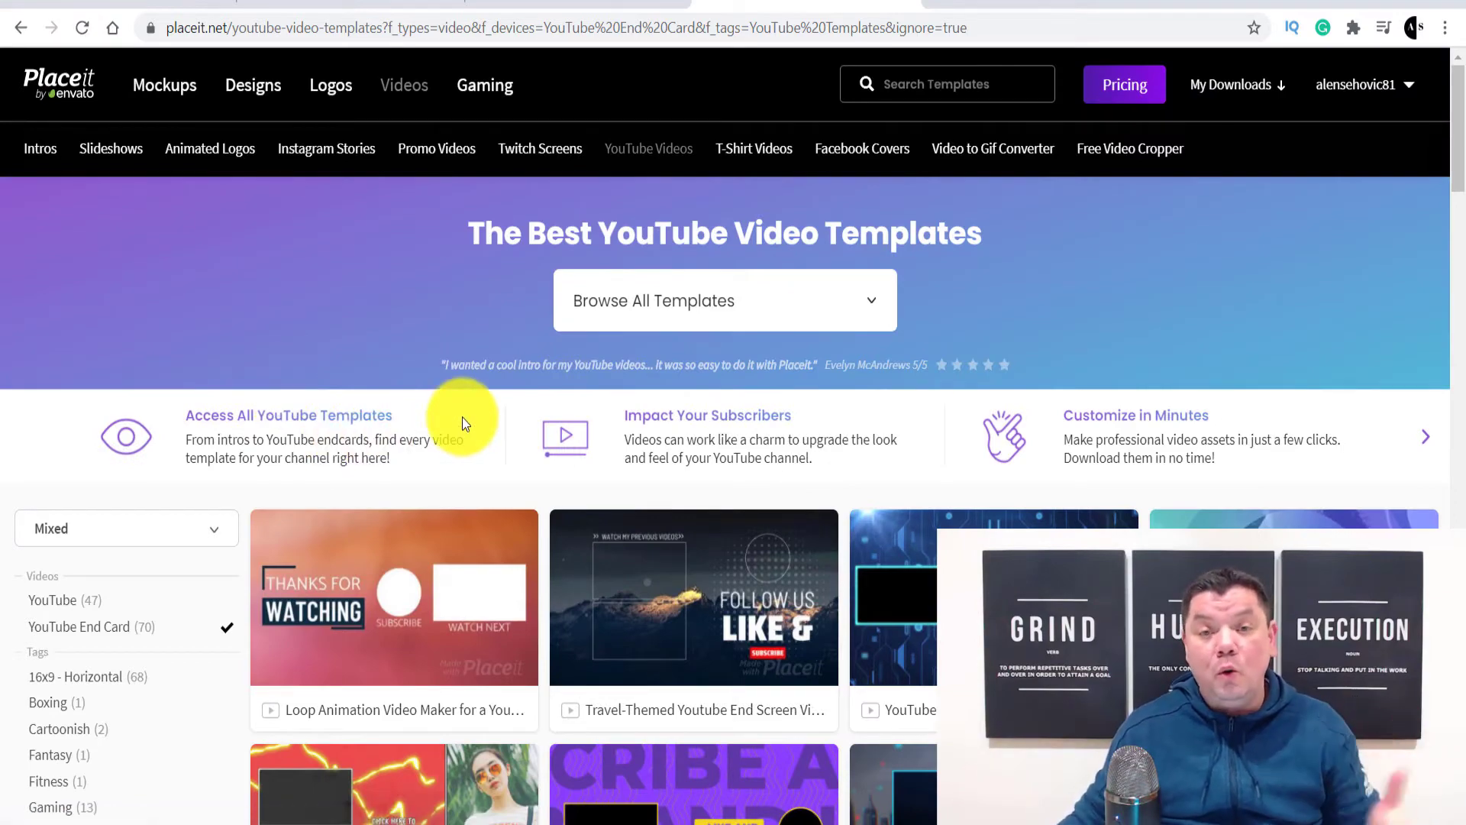
Step: Look through the range of YouTube End Card templates and try the second page of results
scroll(466, 422, "down", 4)
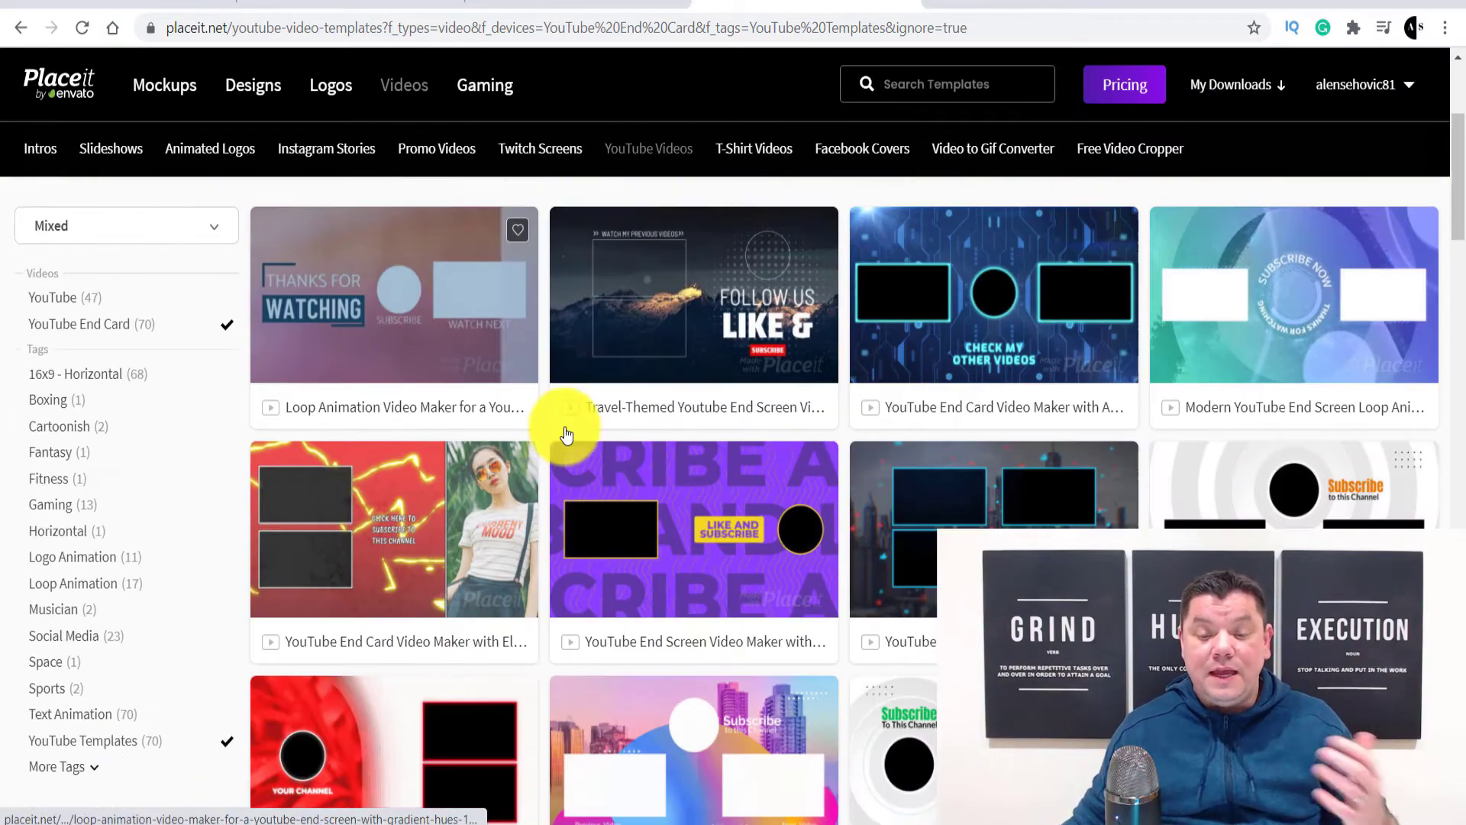
scroll(616, 429, "down", 4)
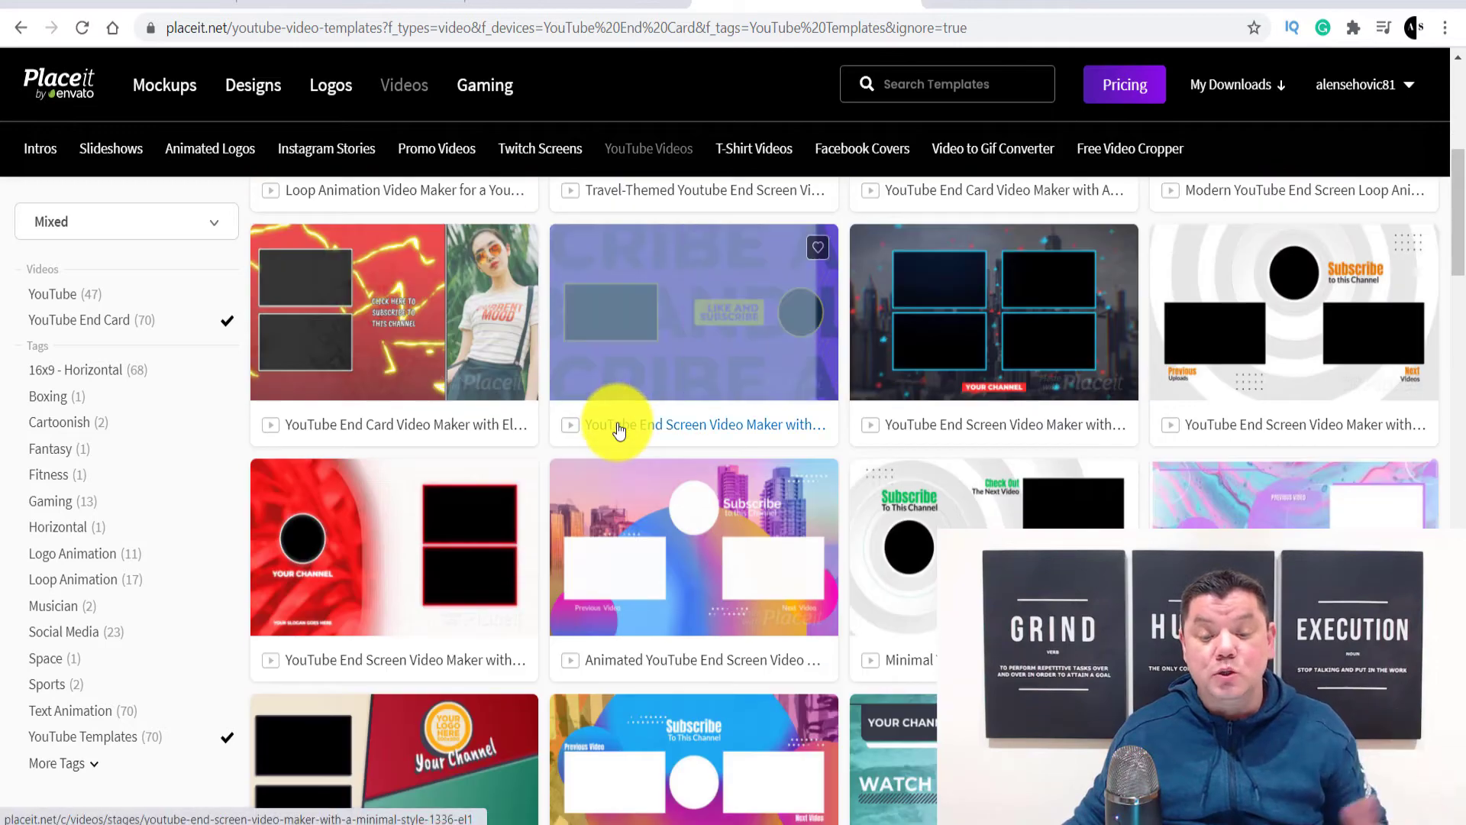
scroll(615, 436, "down", 3)
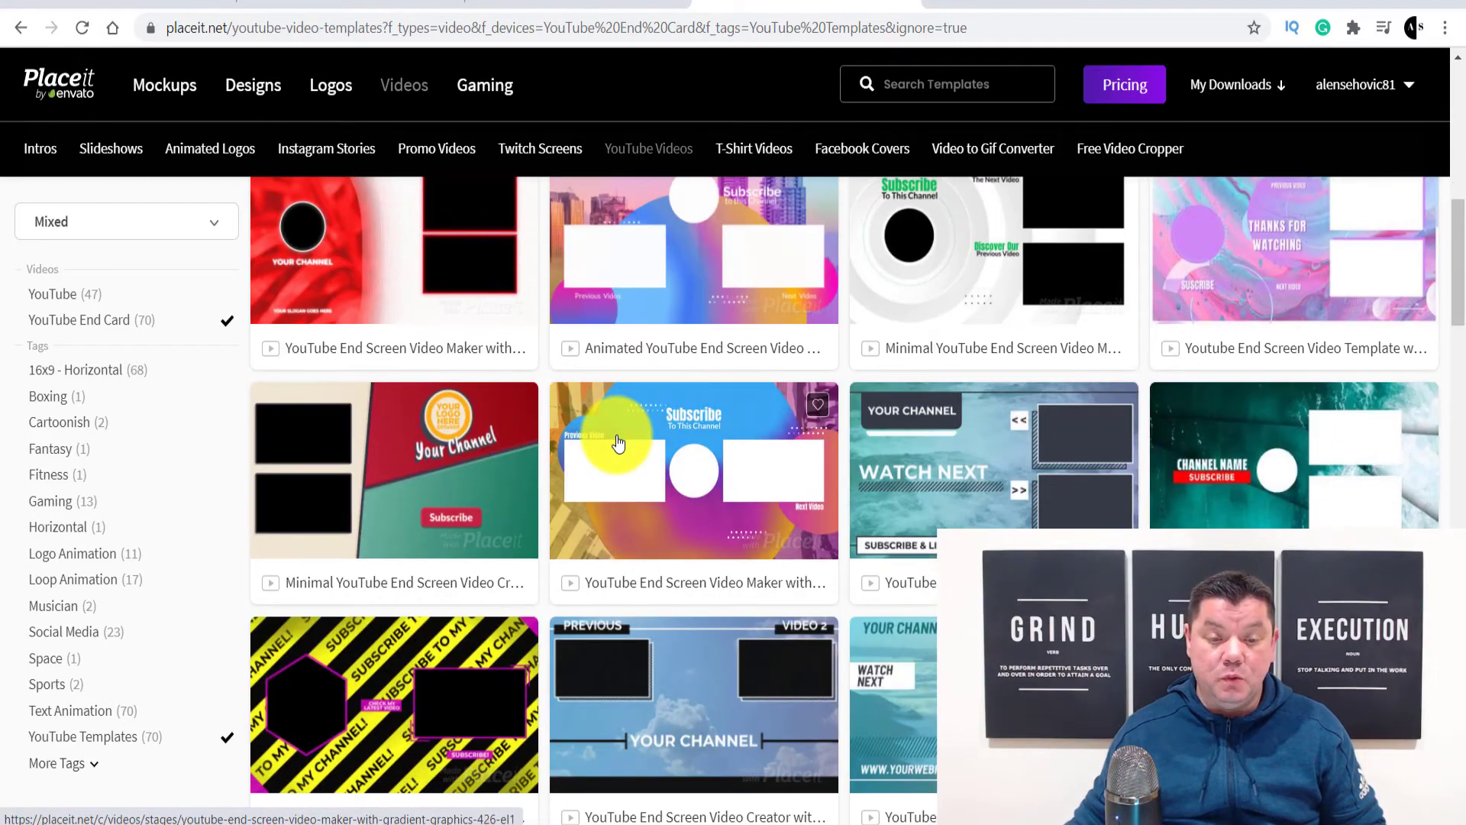
scroll(608, 407, "up", 7)
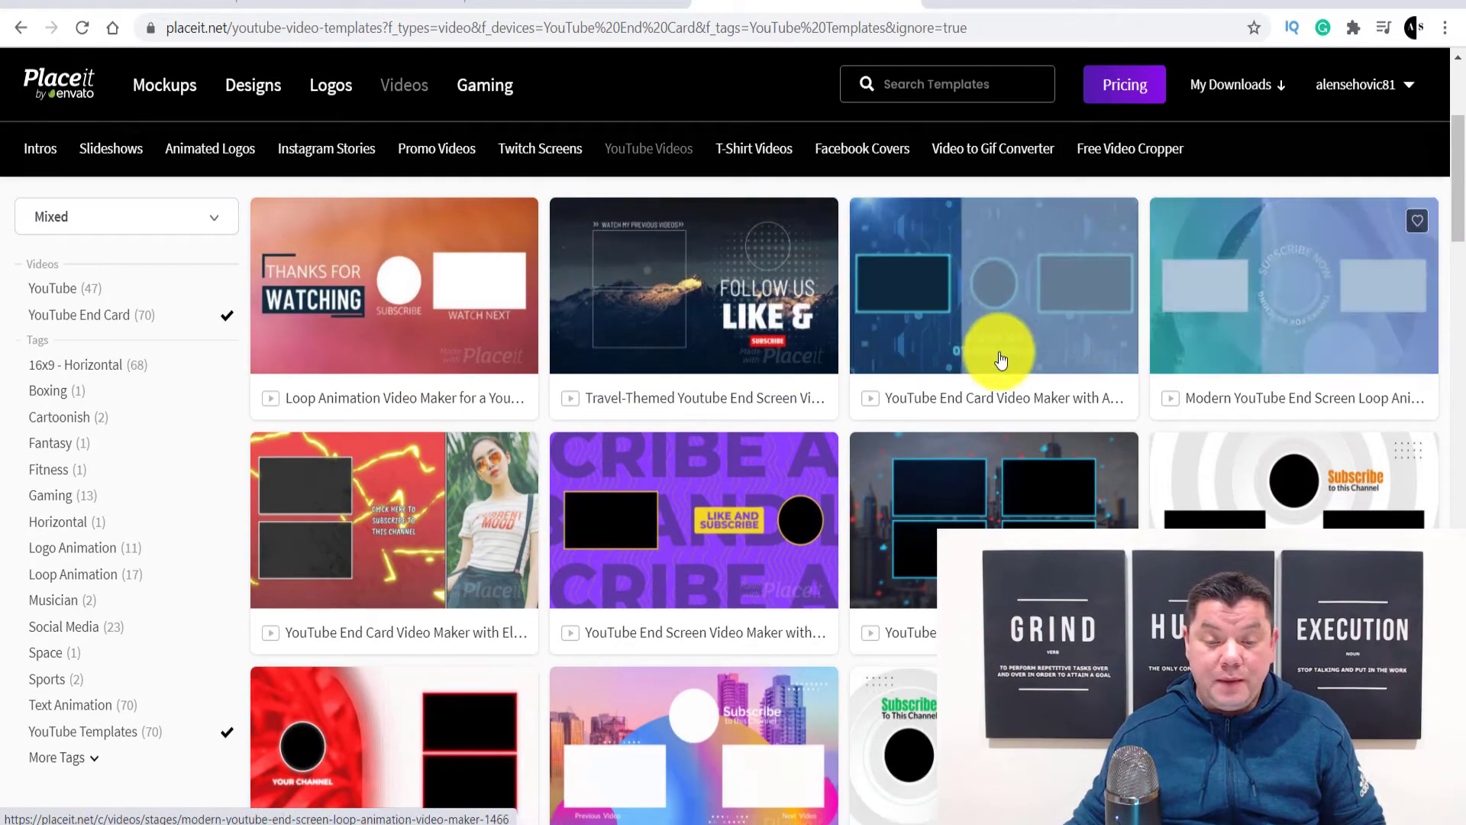
scroll(462, 429, "down", 9)
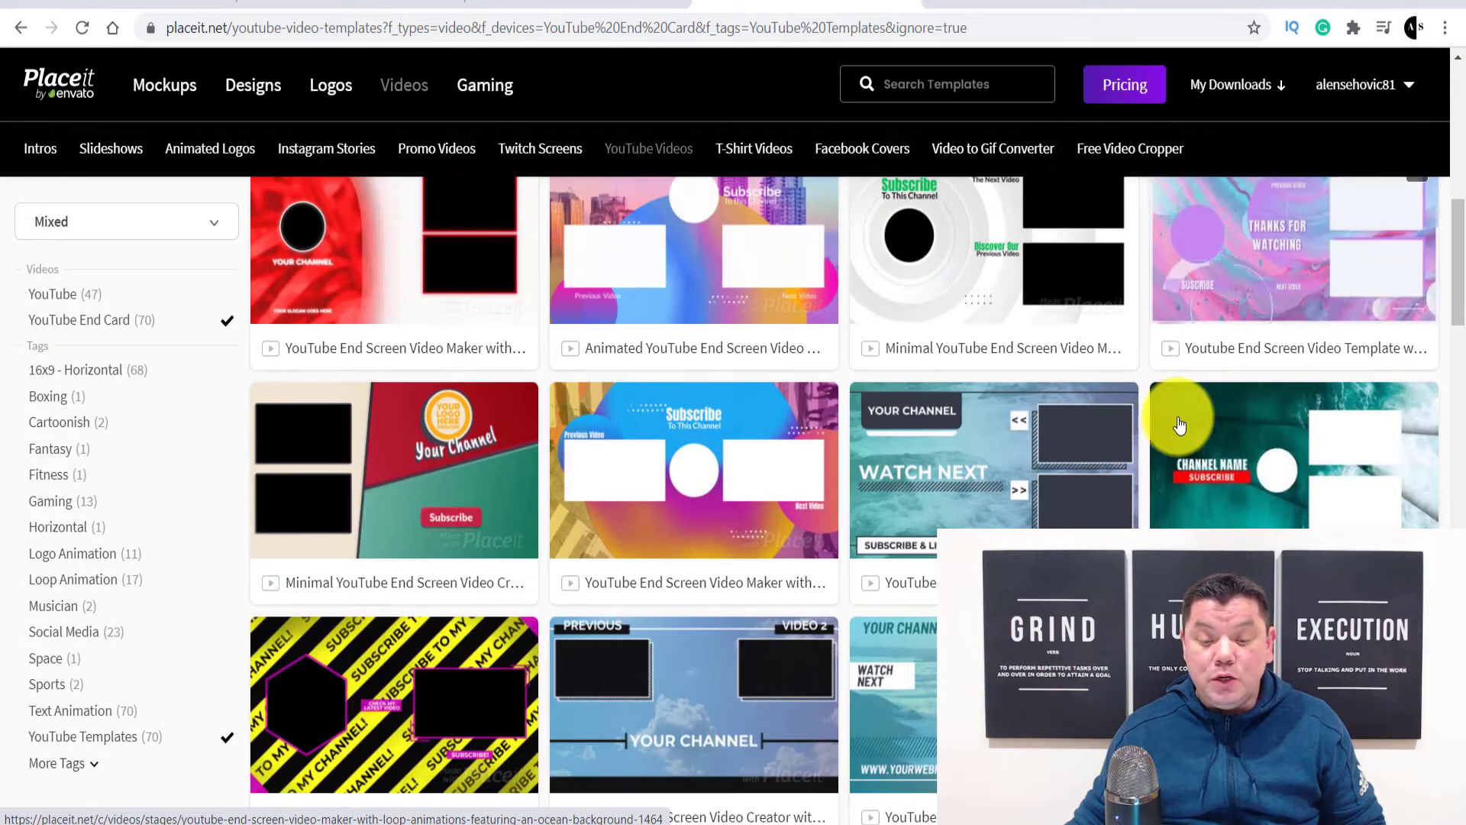
scroll(649, 458, "down", 6)
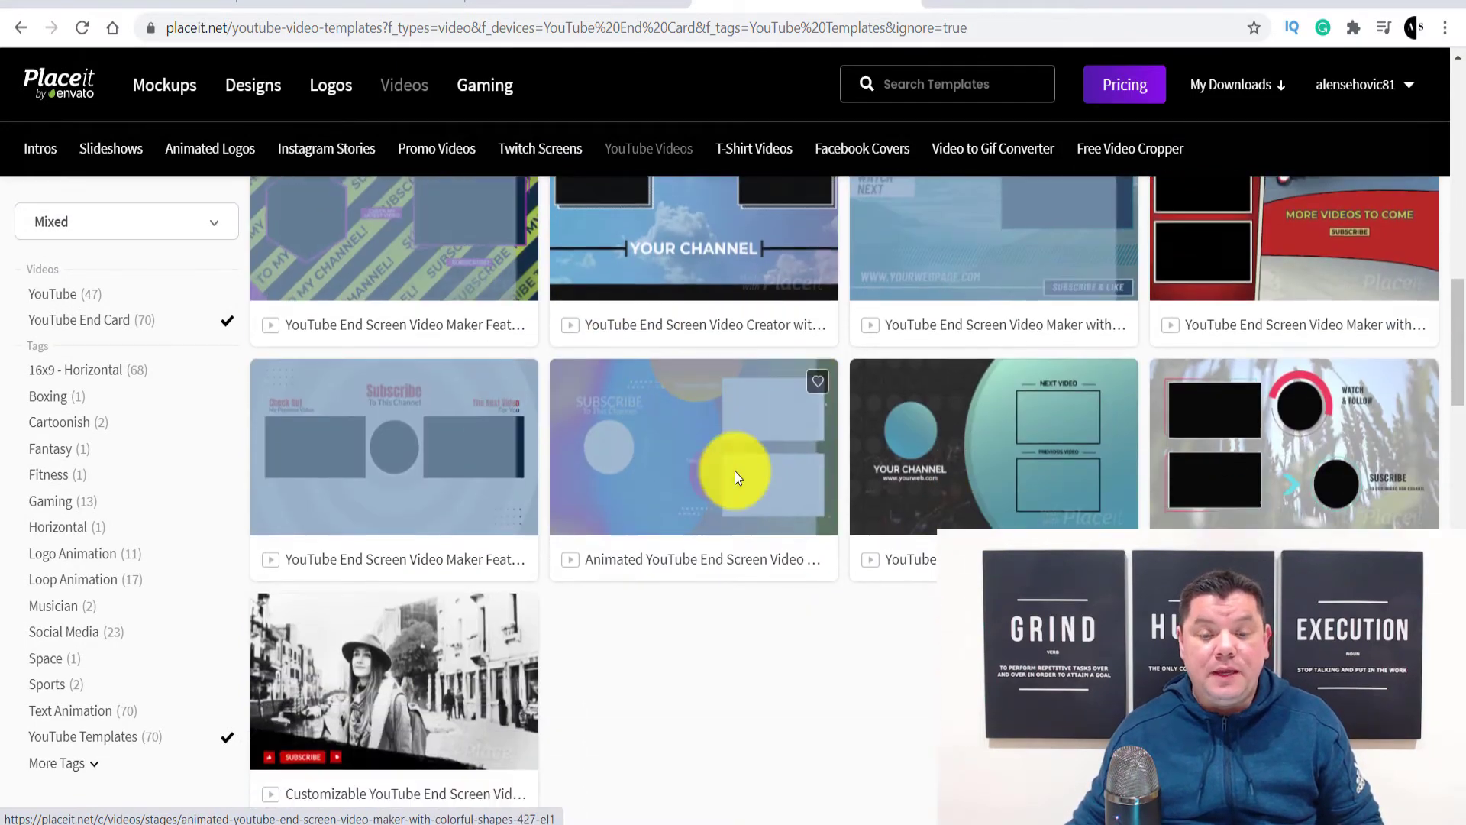
scroll(907, 492, "down", 1)
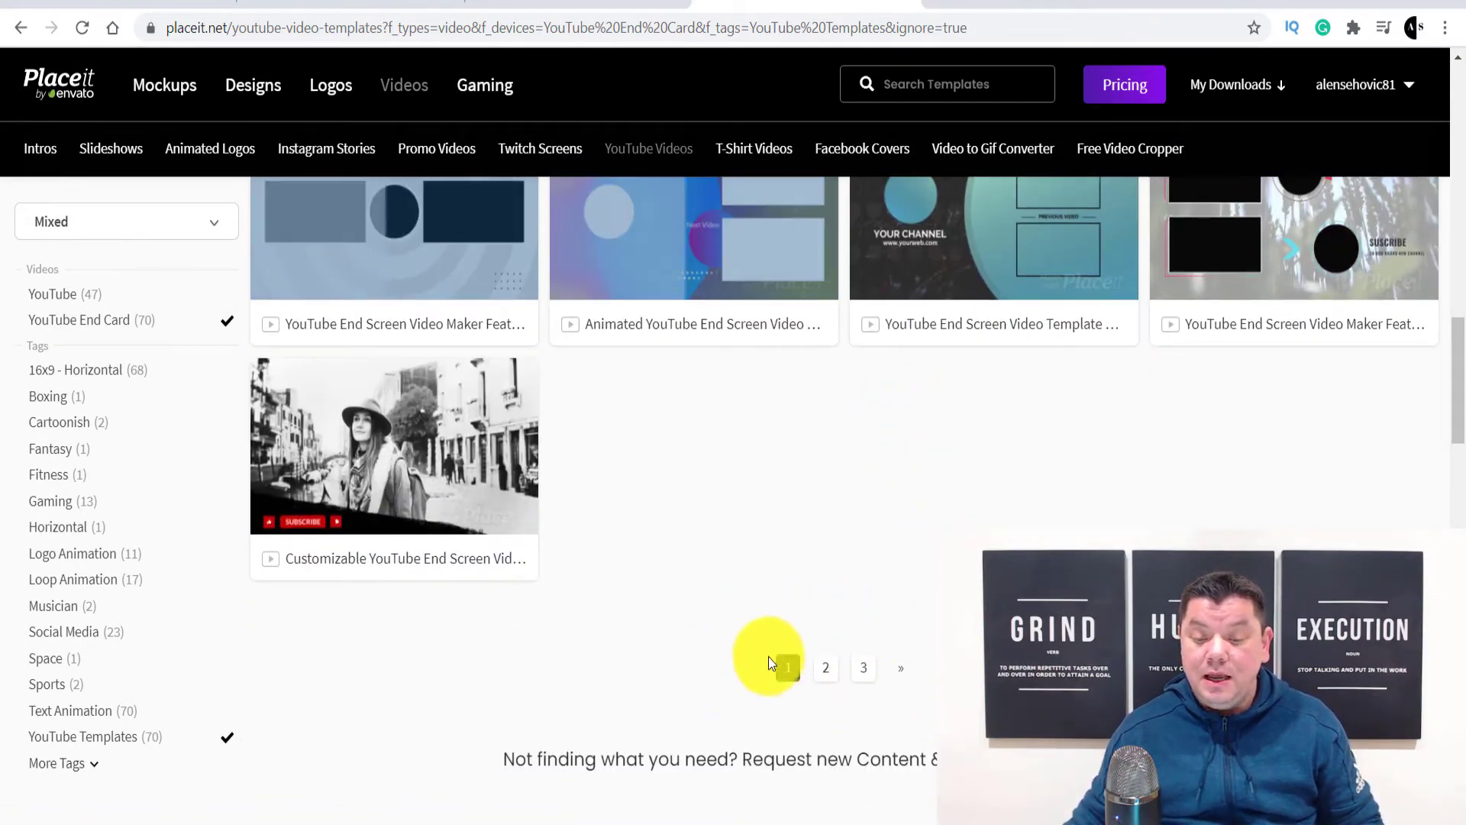
left_click(829, 669)
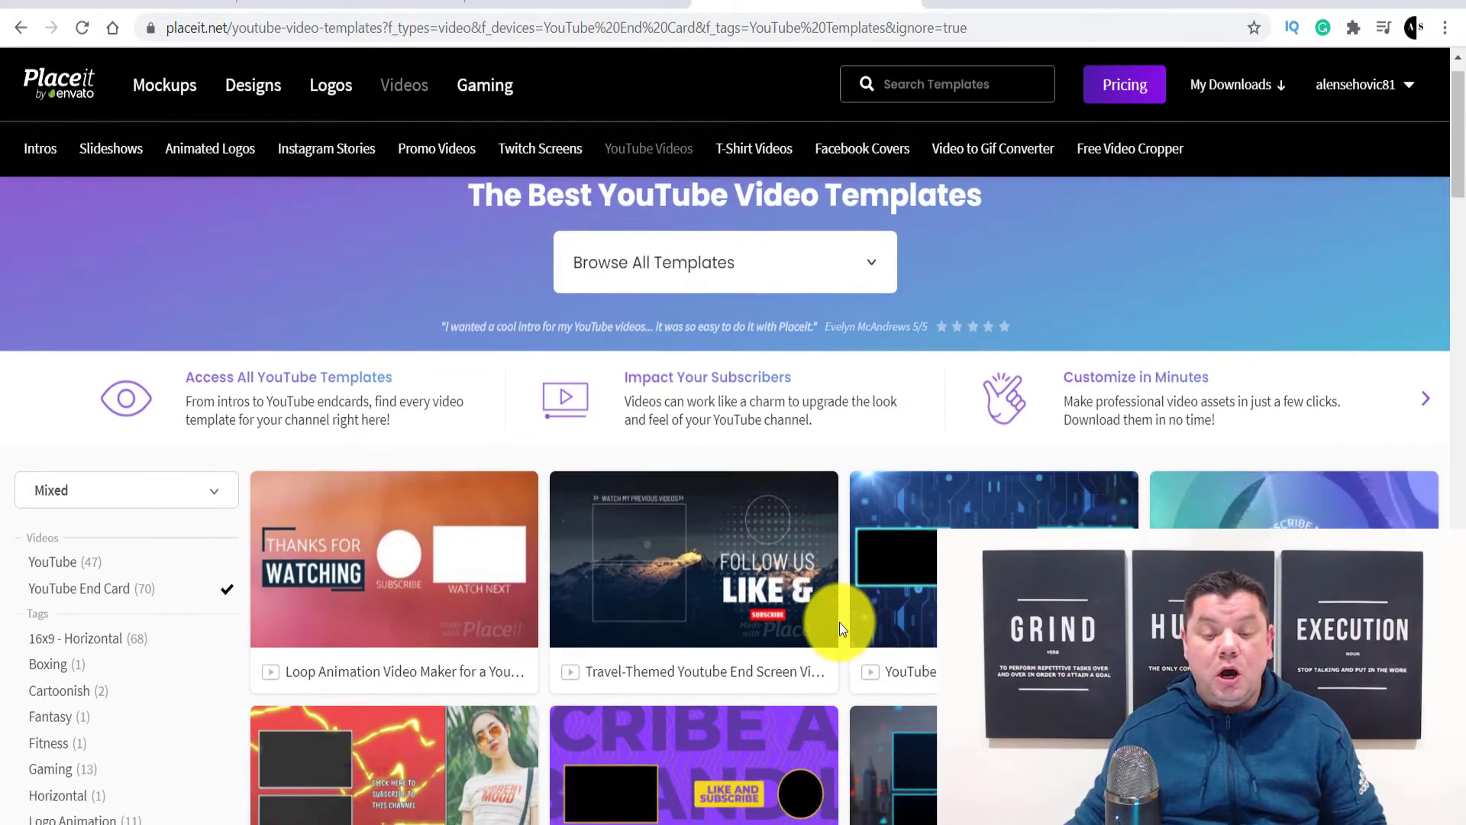
Step: Open the Loop Animation end screen template with the "Thanks for Watching" text and play its slide preview
scroll(671, 446, "down", 4)
mouse_move(278, 222)
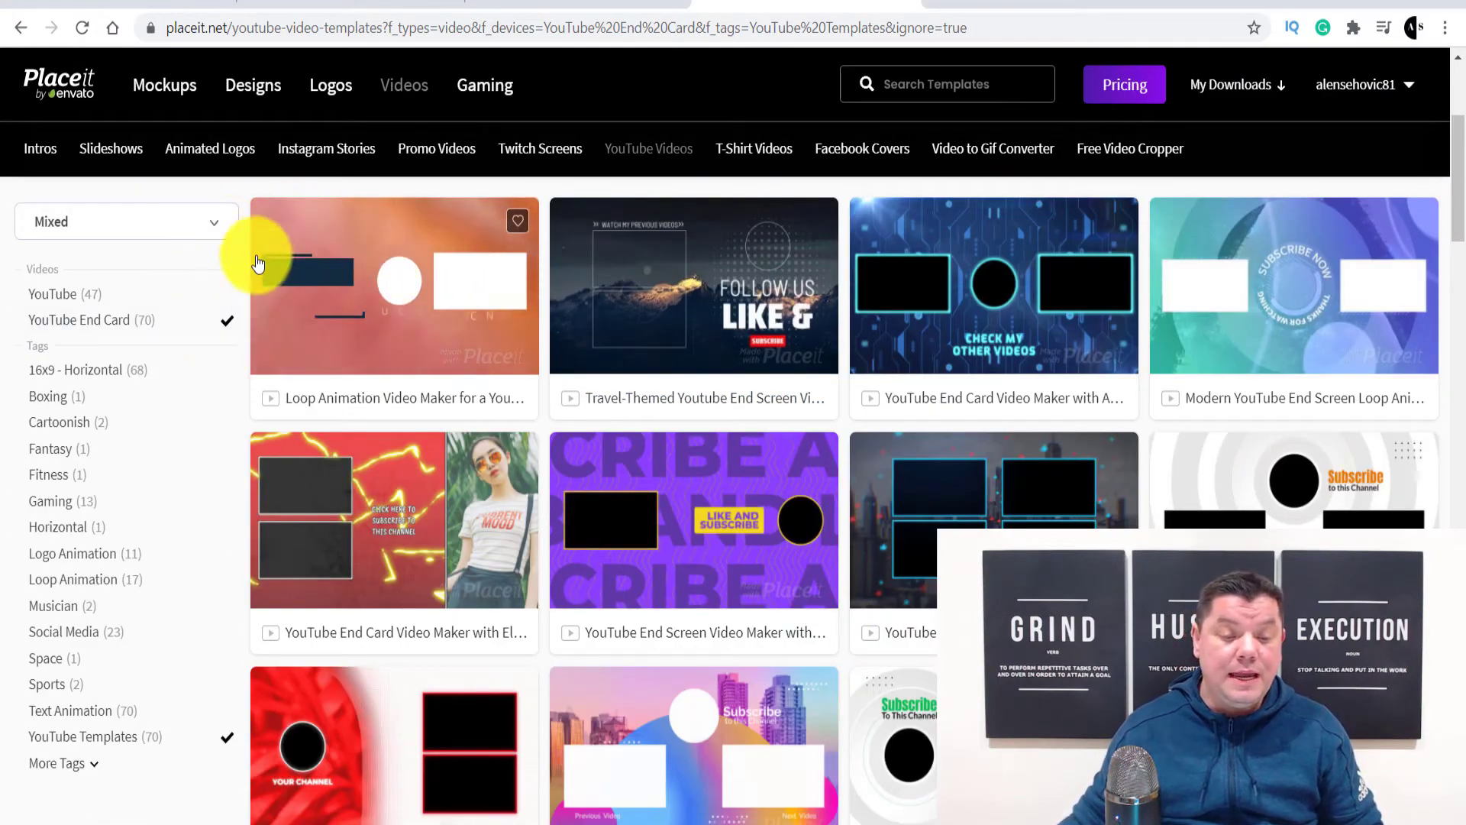
left_click(377, 275)
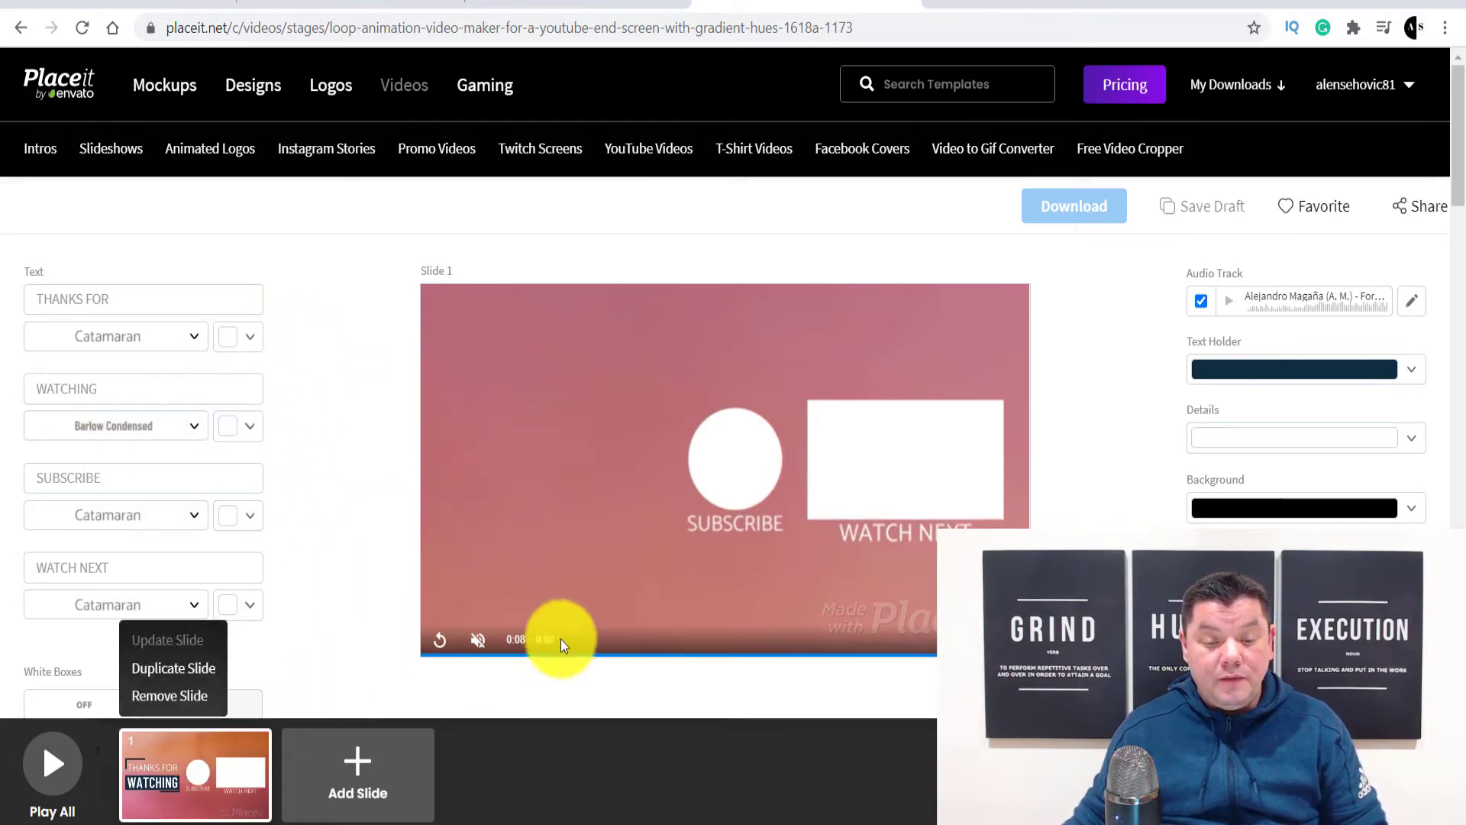
left_click(442, 652)
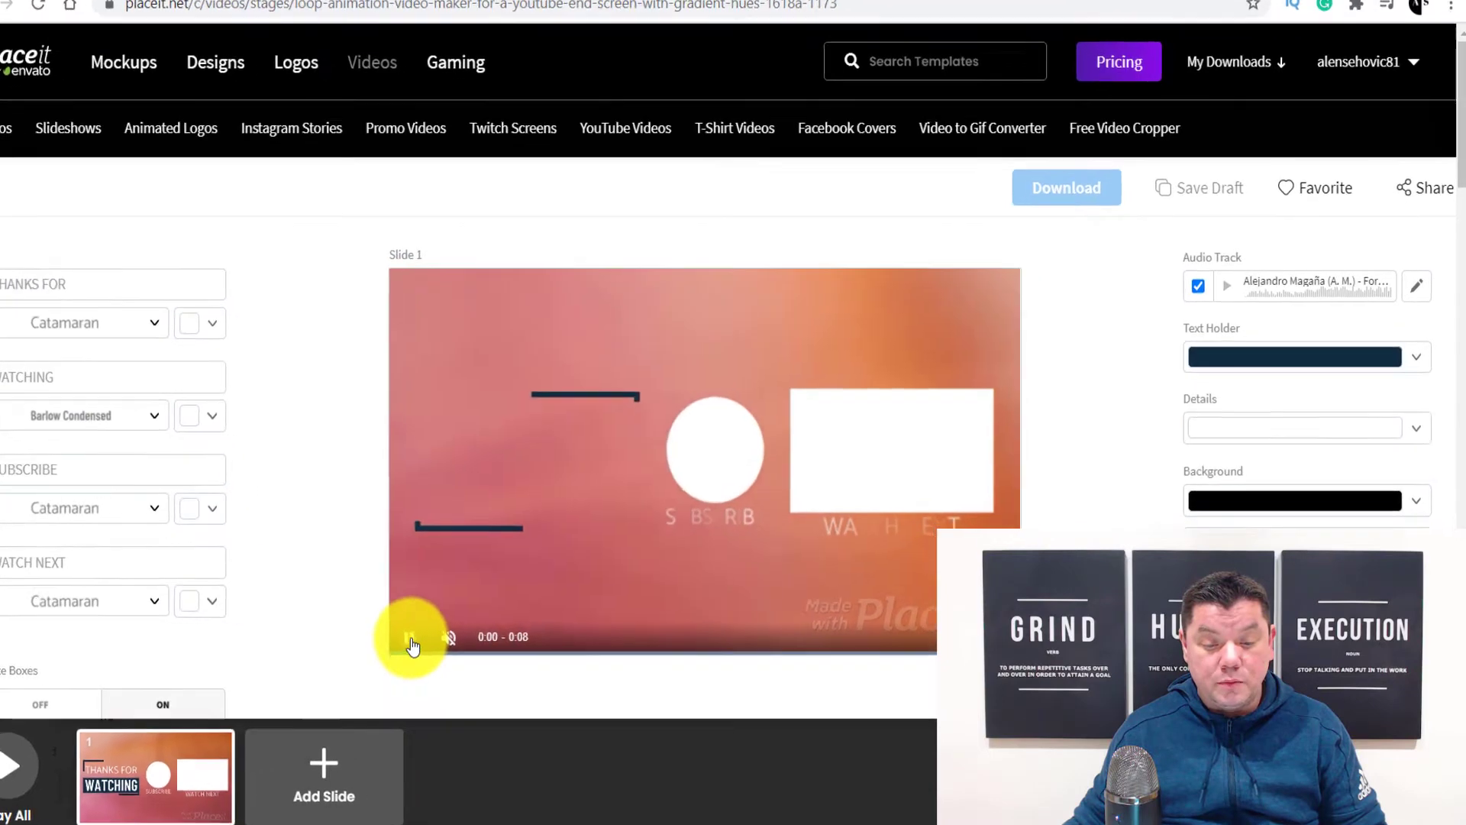
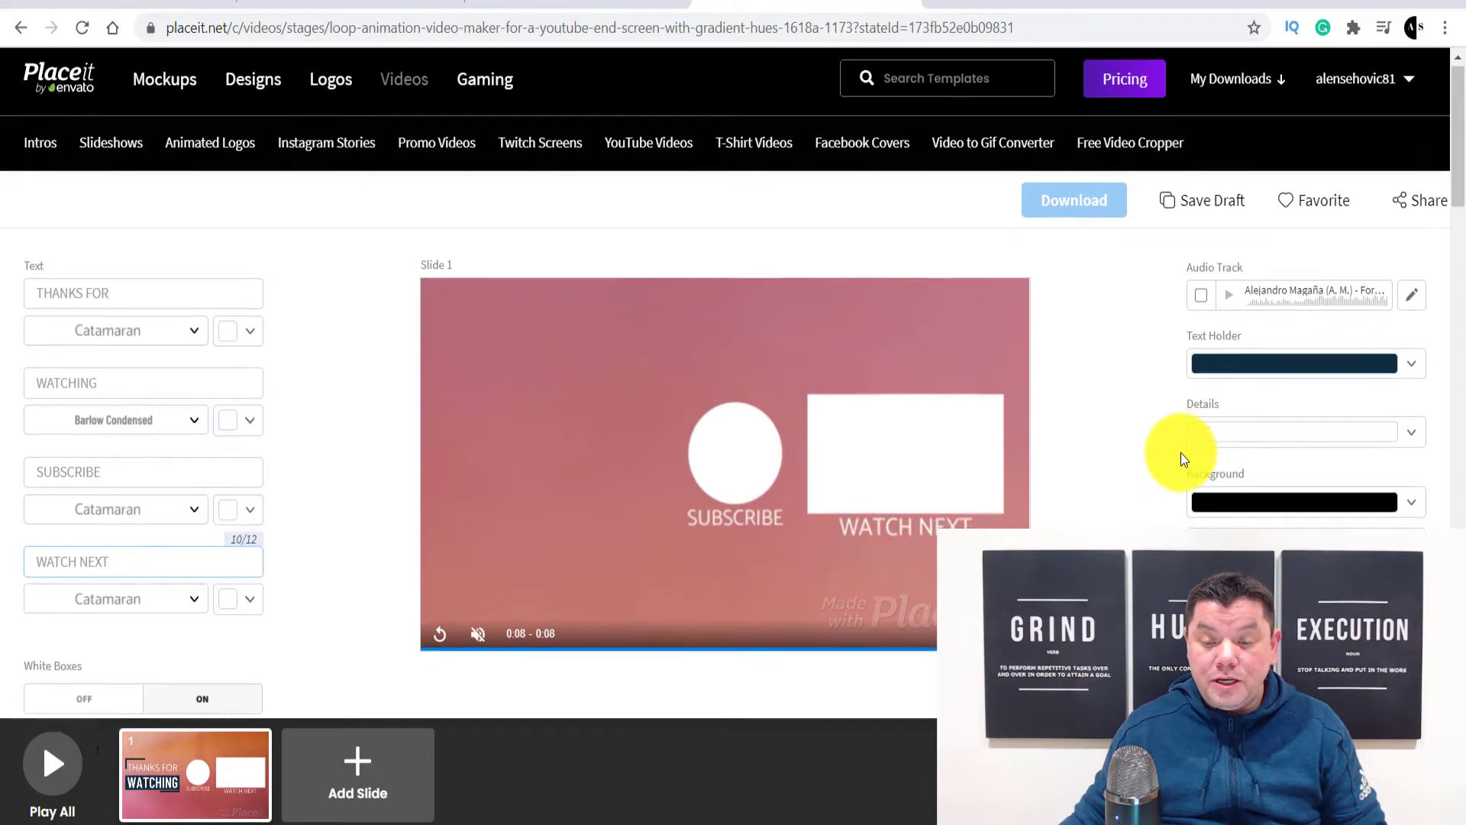
Step: Replay the slide preview and examine the colour choices for the text holder without changing its colour
scroll(1180, 452, "down", 1)
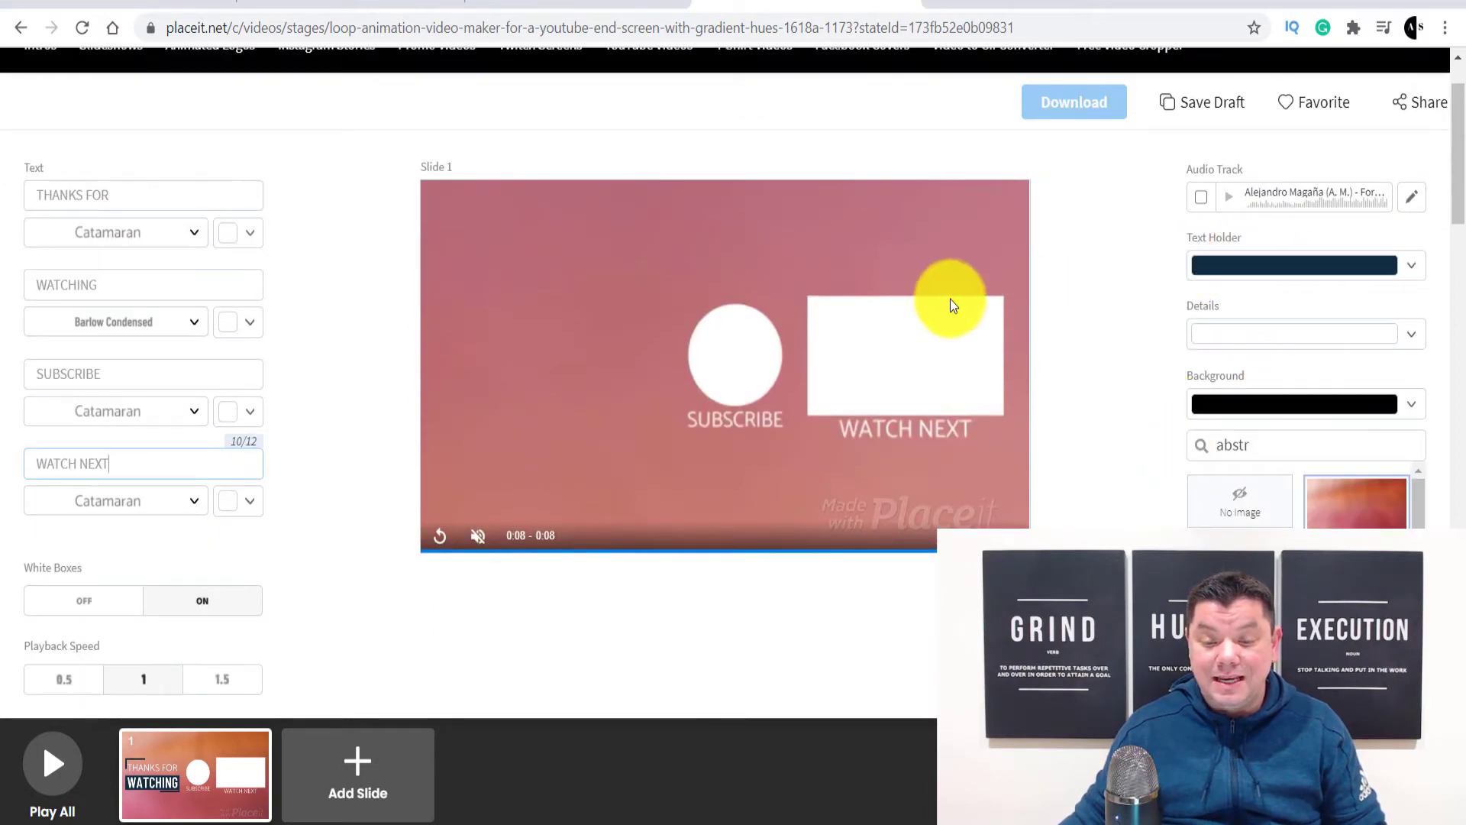
left_click(435, 542)
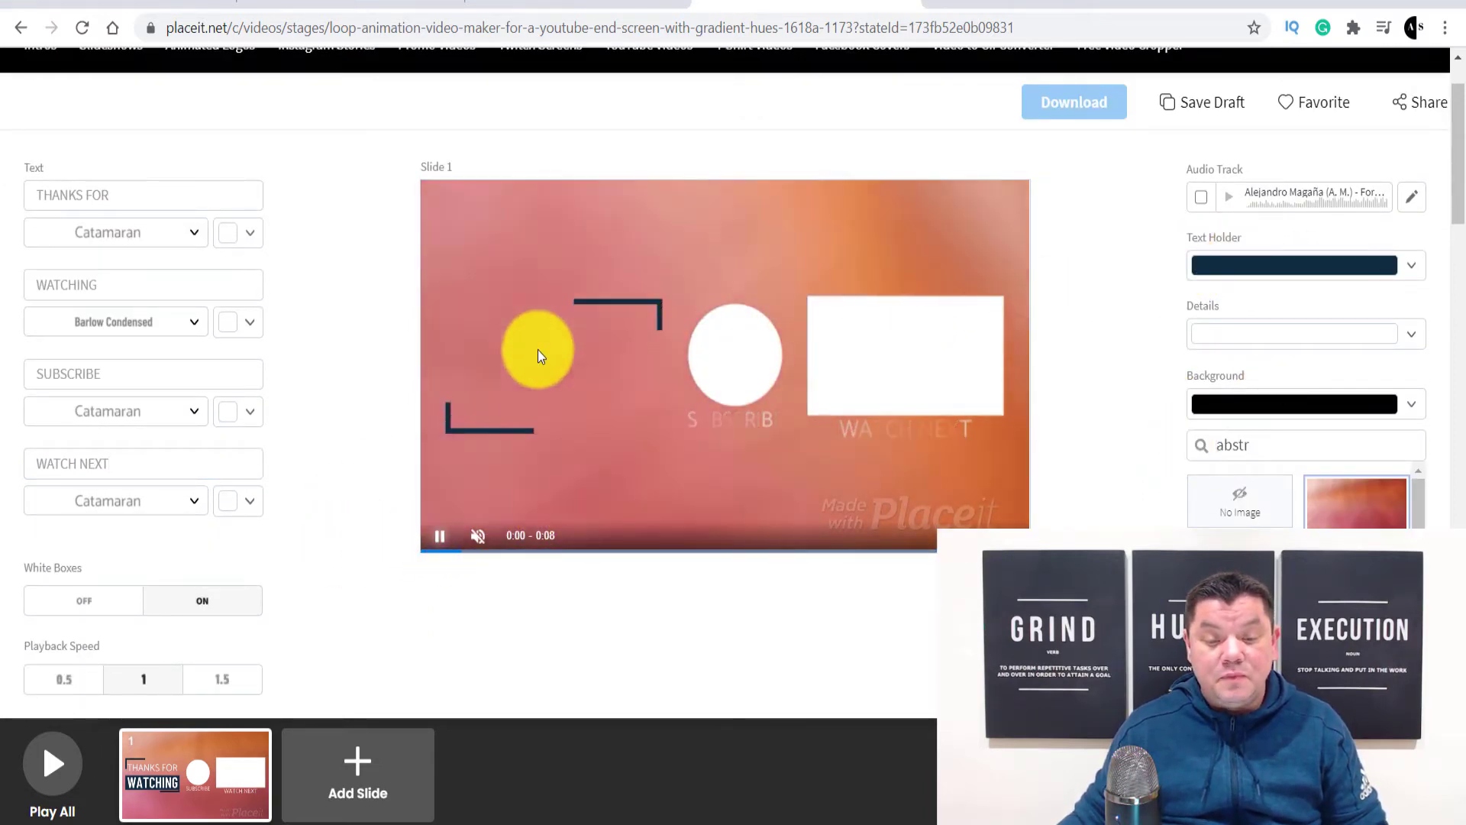
left_click(1218, 265)
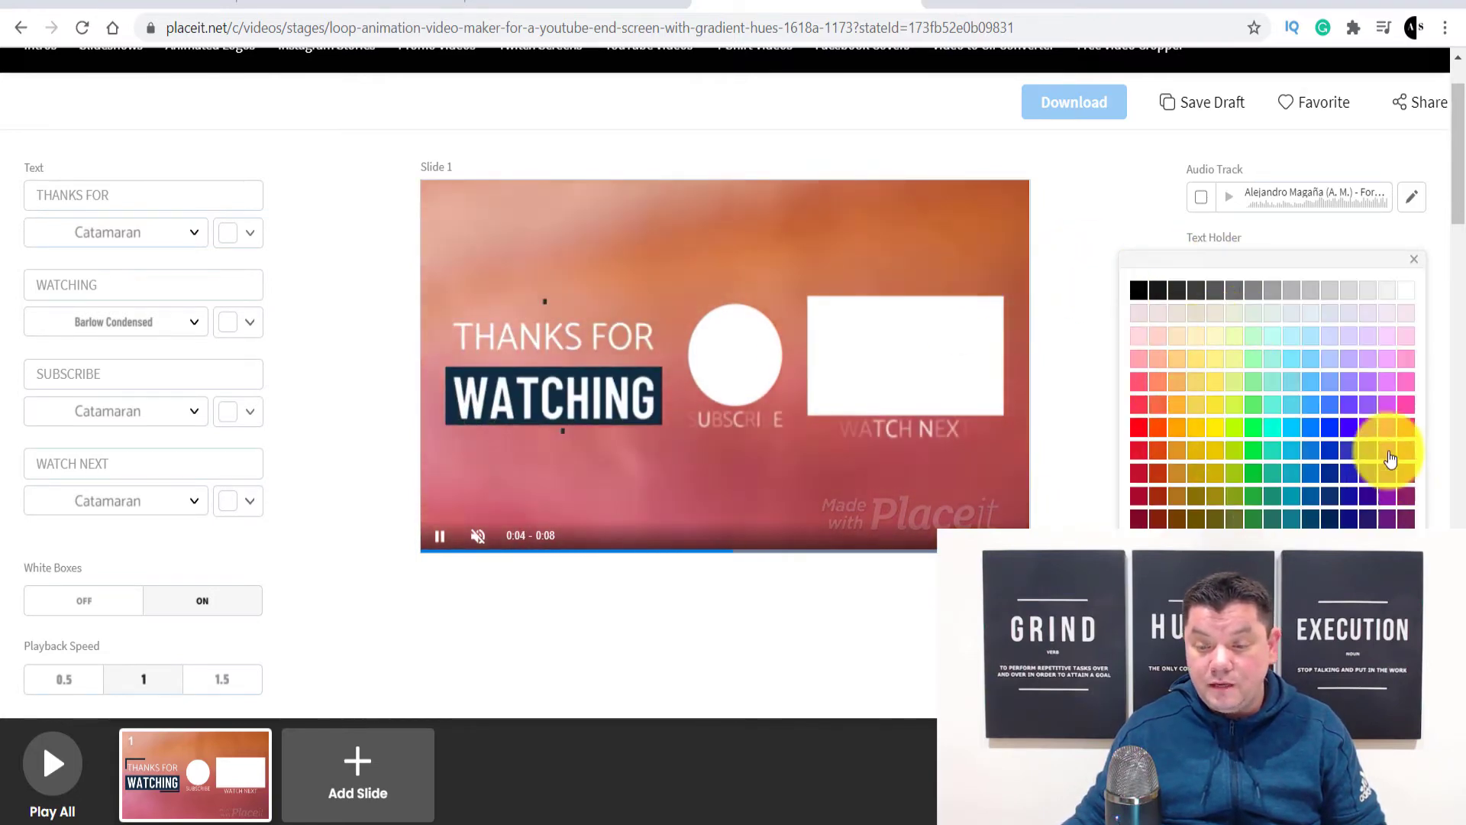
left_click(1086, 287)
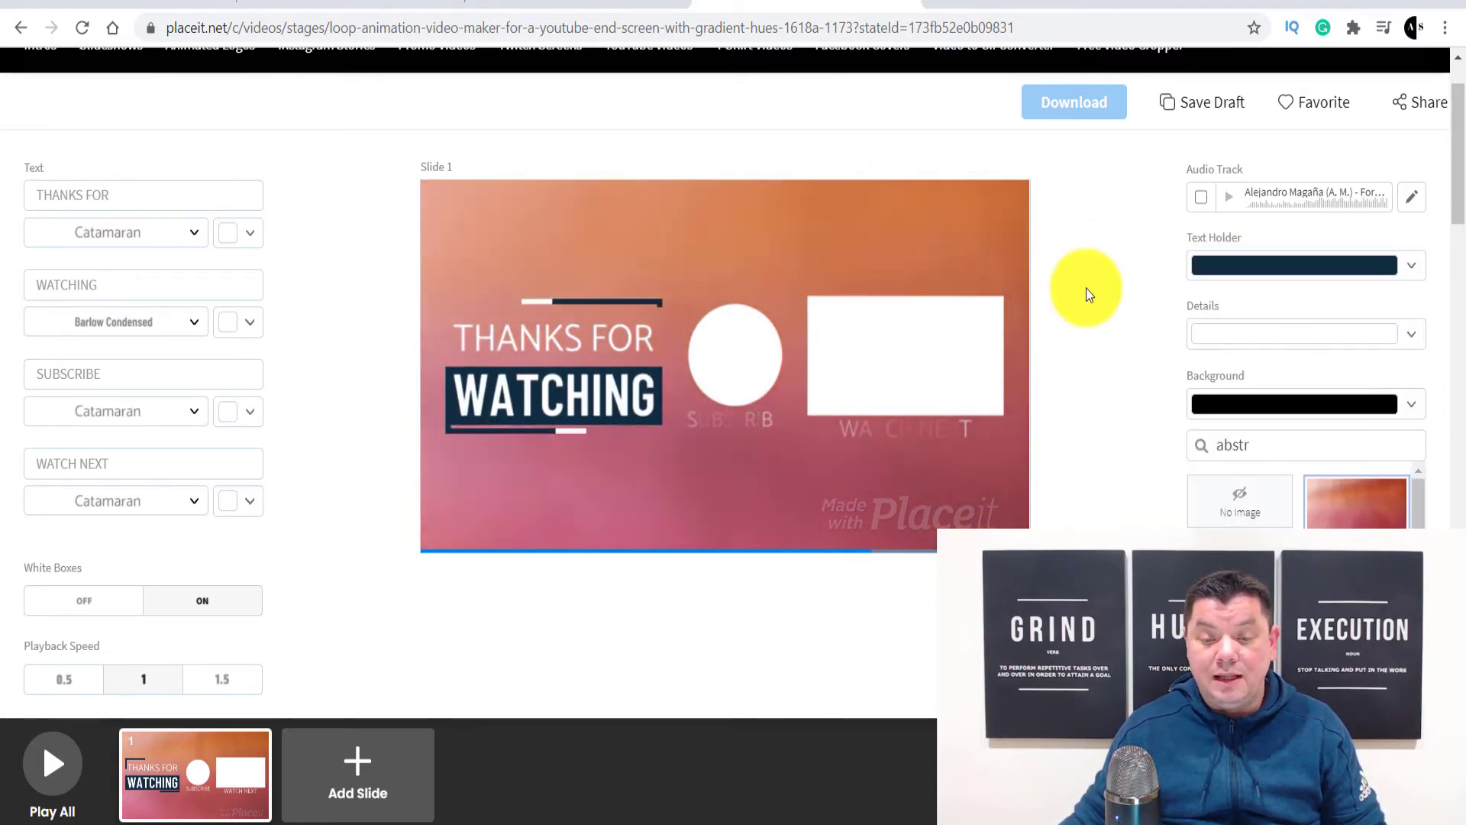
Step: Browse the abstract background images and set the light wooden panel image as the slide's background
scroll(1099, 314, "down", 2)
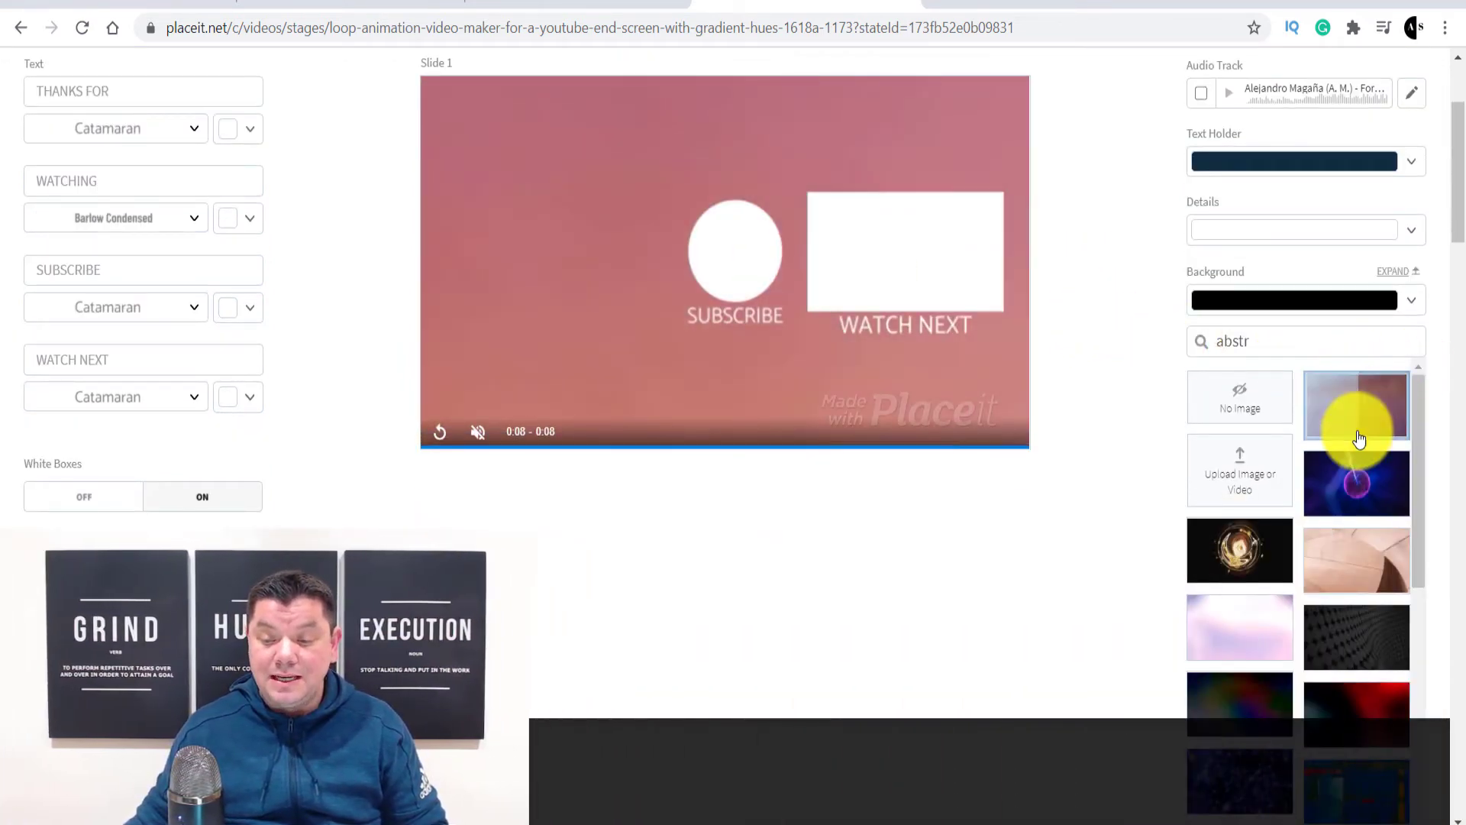
scroll(1358, 432, "down", 2)
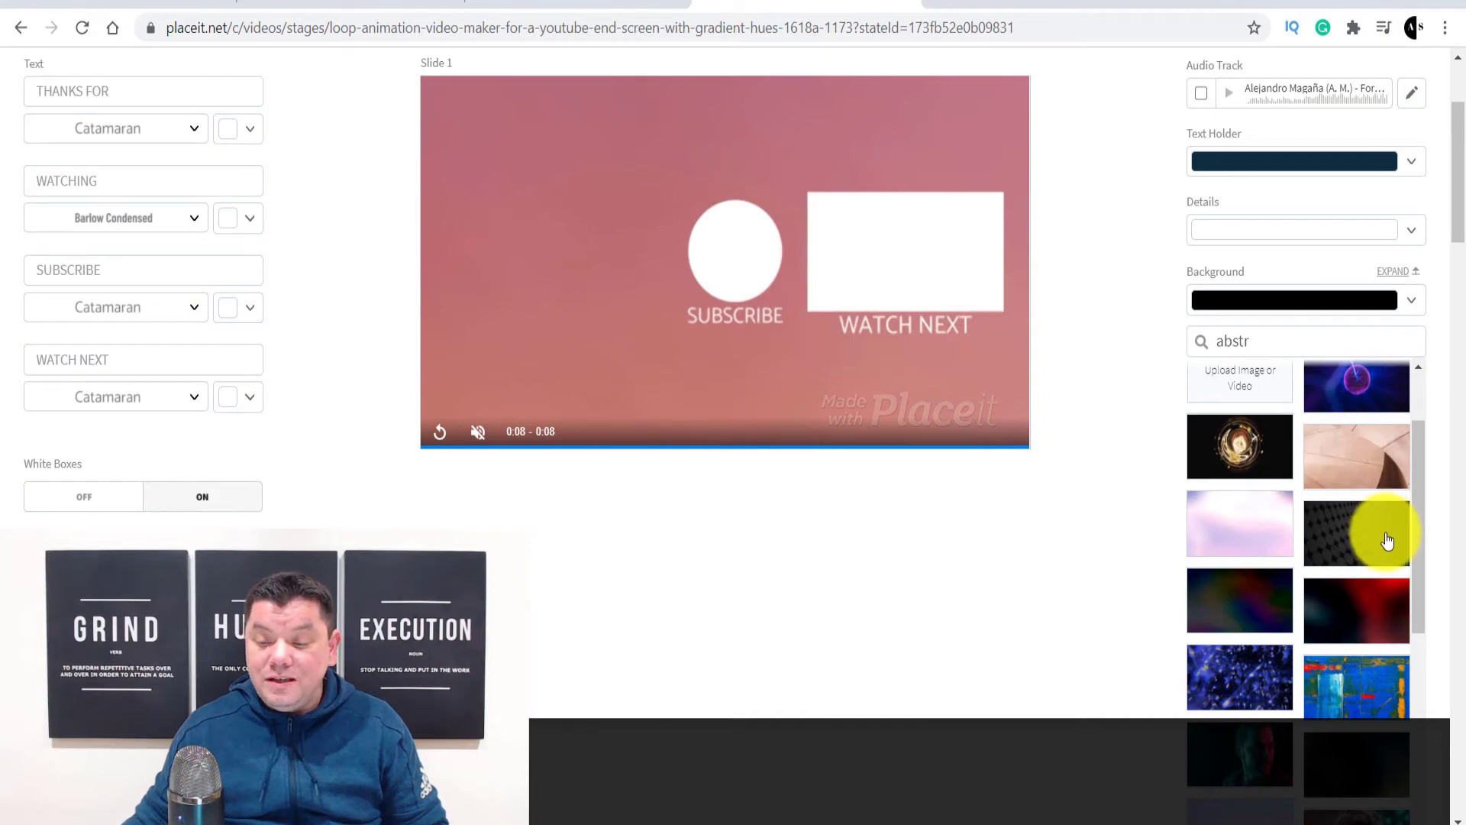
scroll(1382, 527, "down", 2)
scroll(1244, 513, "down", 2)
scroll(1276, 534, "up", 4)
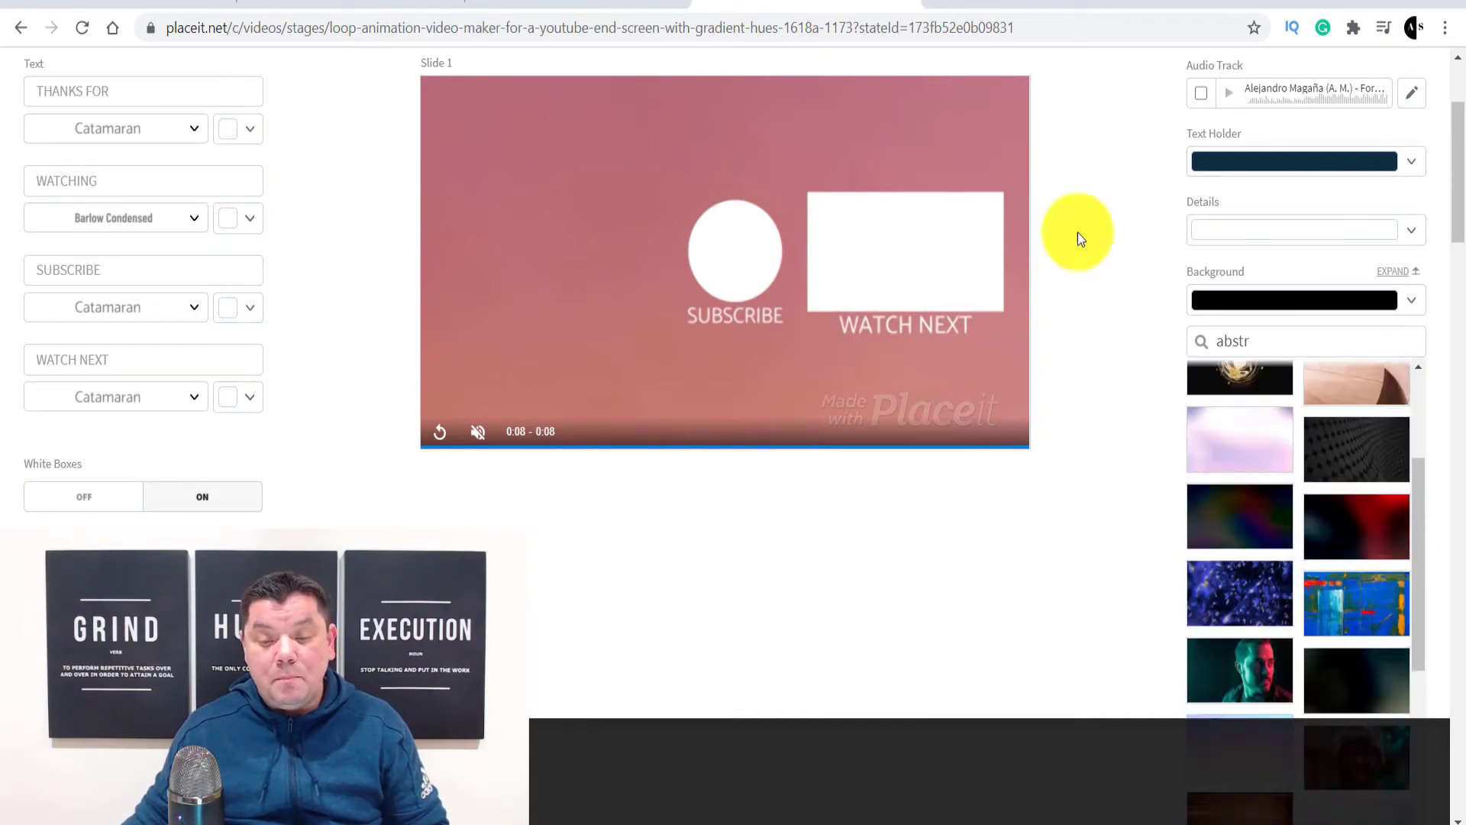
scroll(1331, 627, "up", 3)
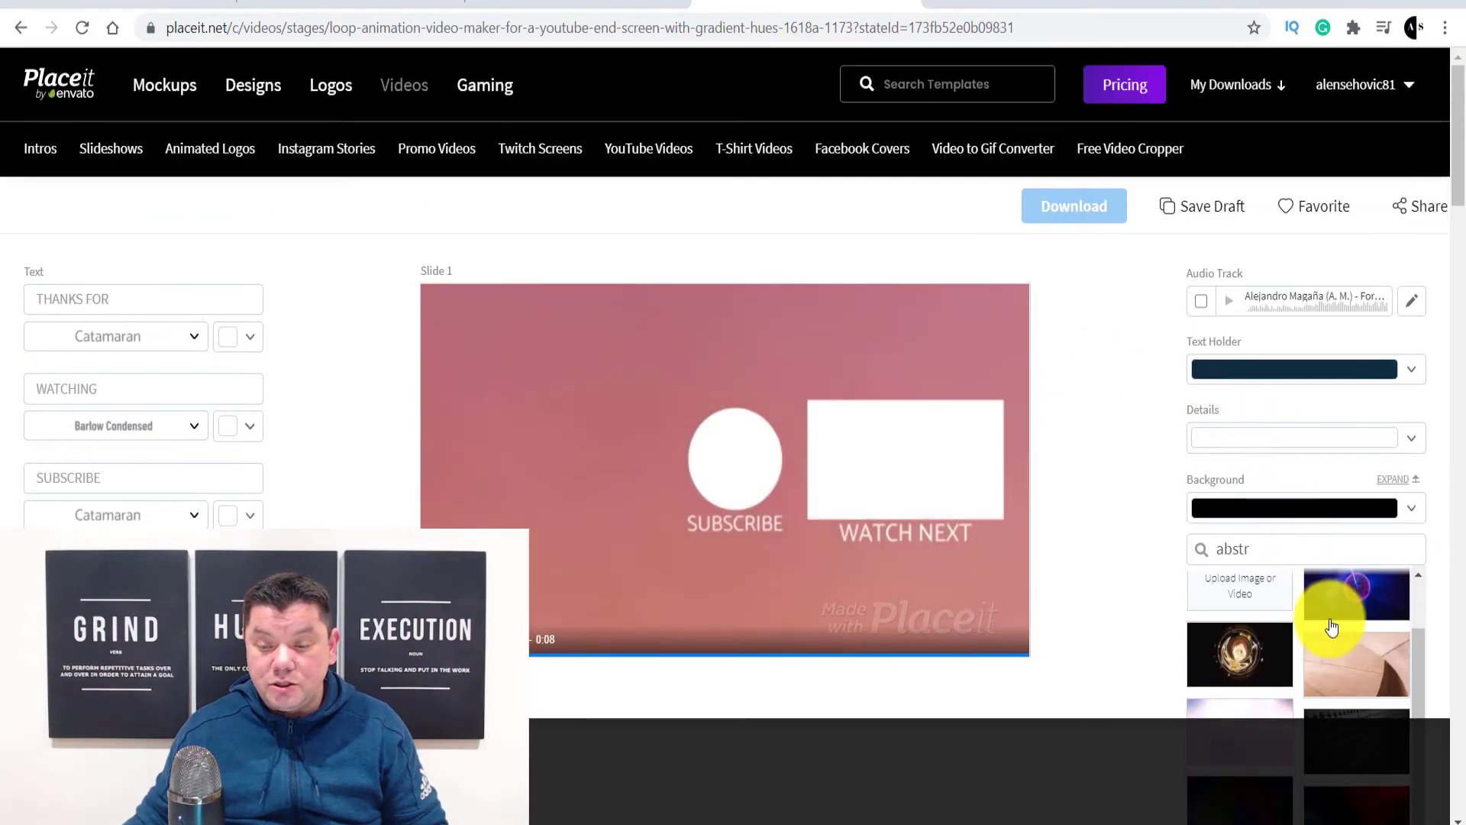
scroll(1356, 623, "down", 2)
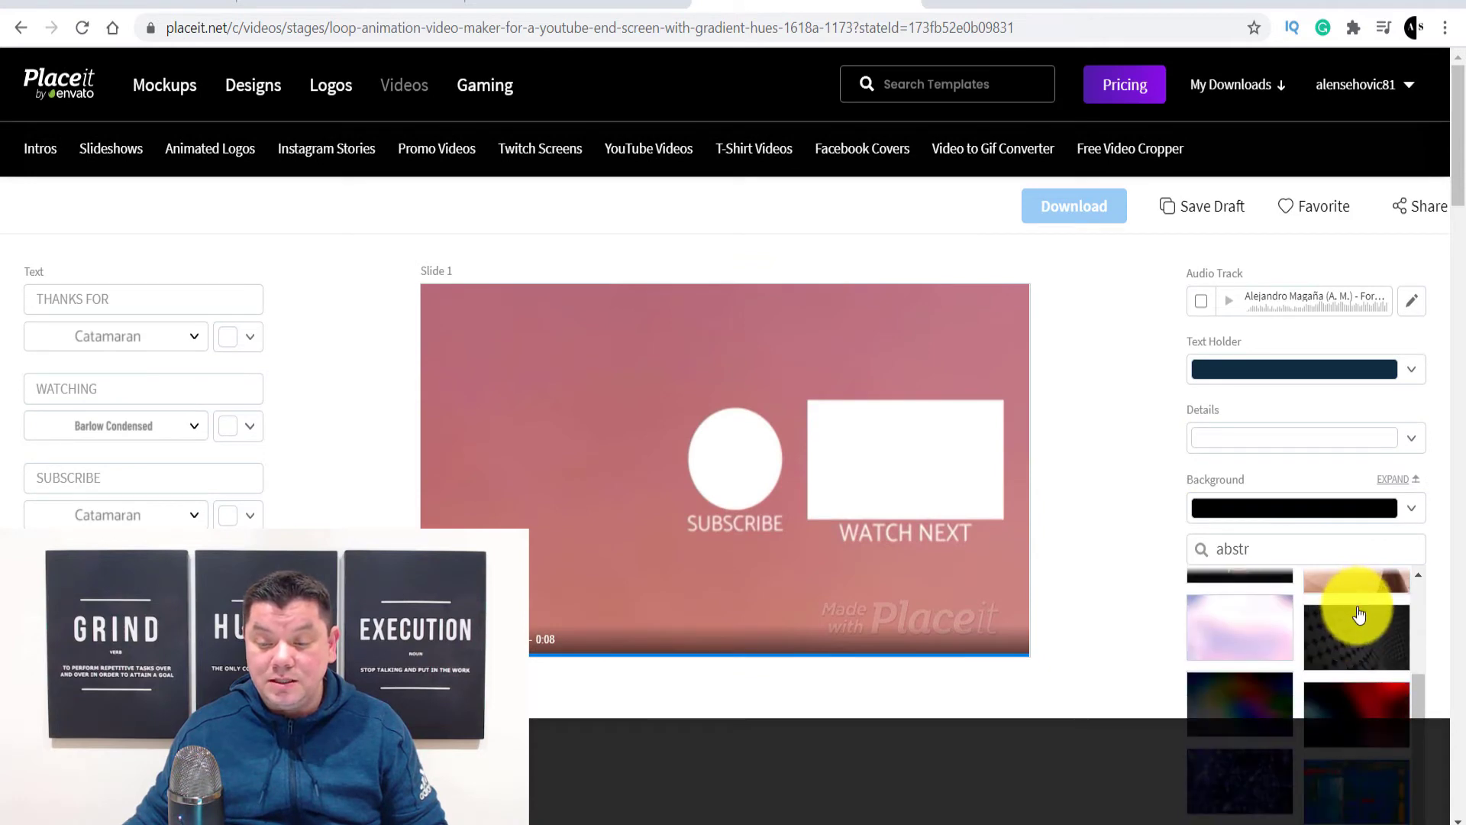
scroll(1363, 627, "up", 2)
left_click(1364, 651)
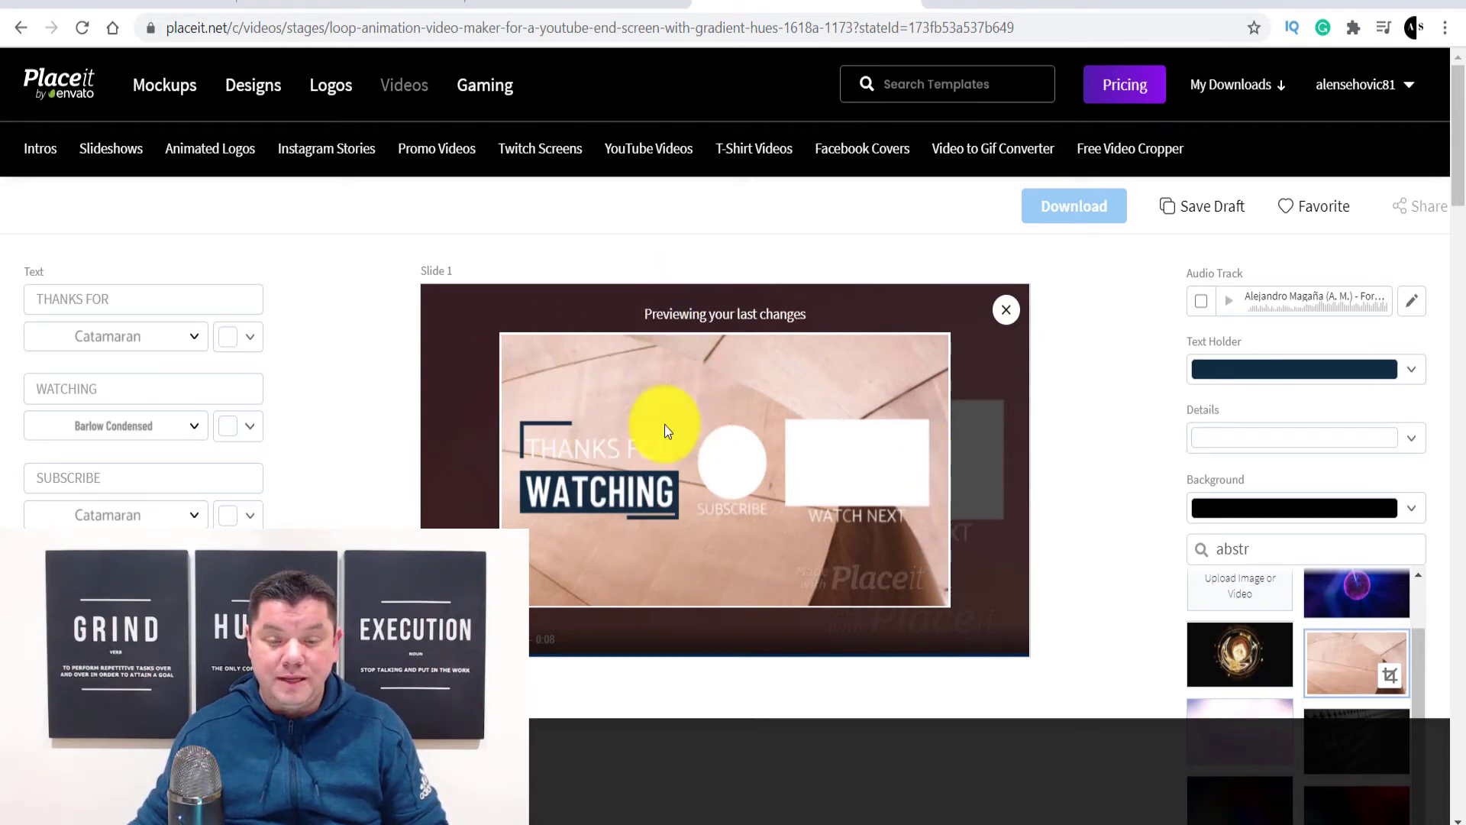
Step: Start uploading a custom background image for the slide and open the Successful Sub folder in Downloads
scroll(1052, 432, "down", 1)
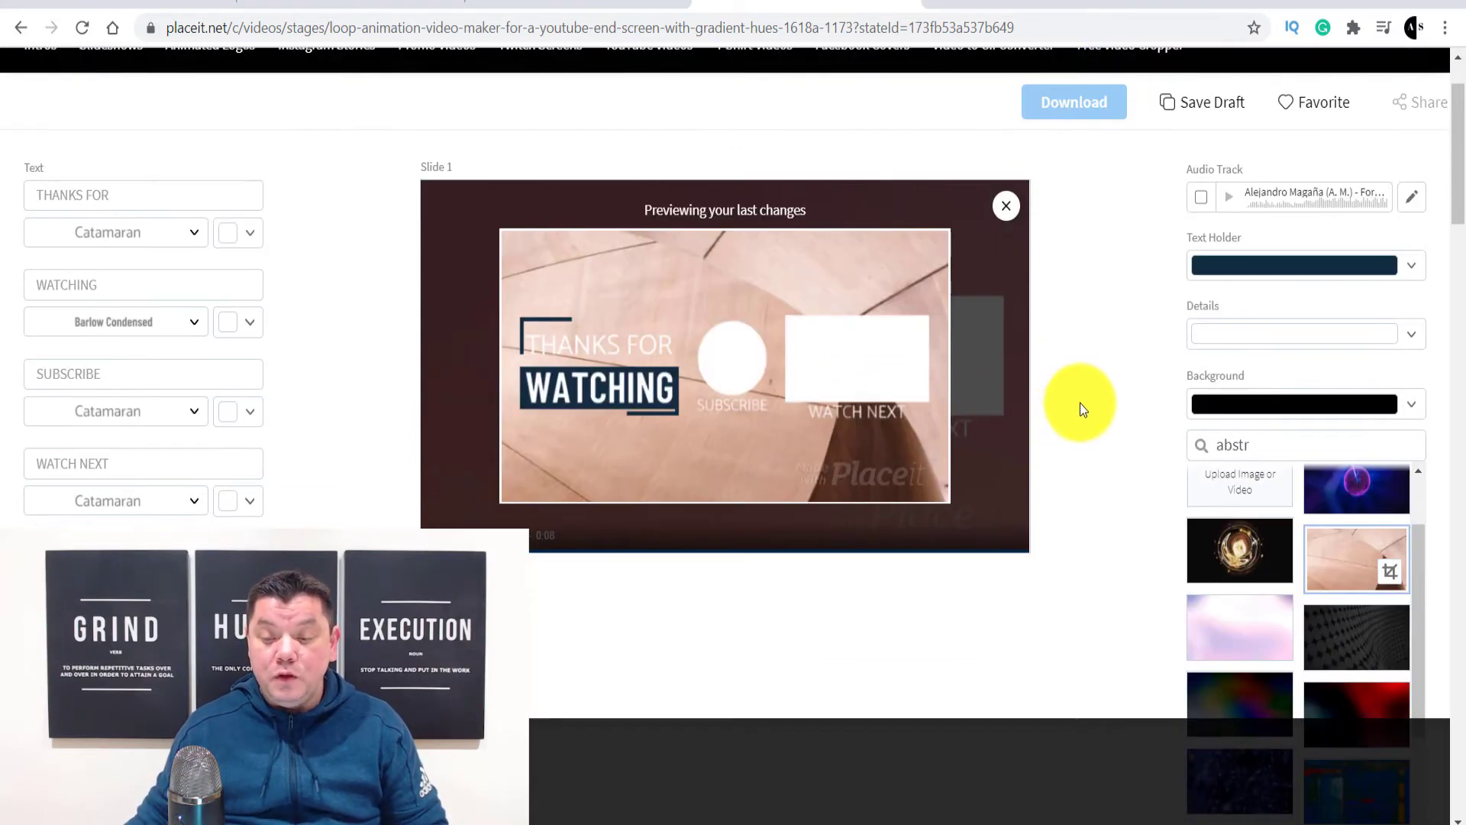
scroll(1345, 524, "up", 1)
scroll(1391, 517, "down", 2)
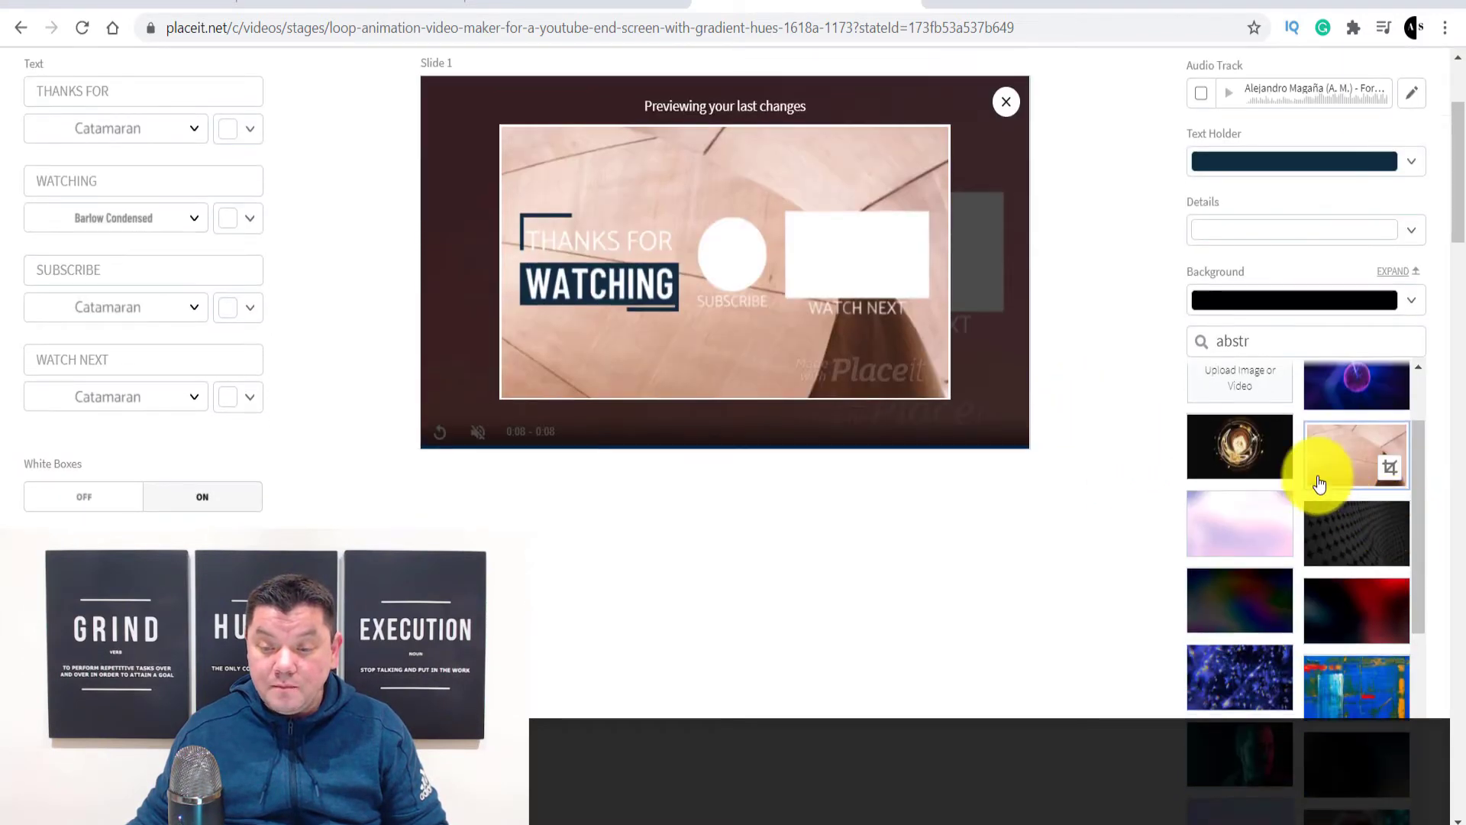
scroll(1320, 484, "up", 1)
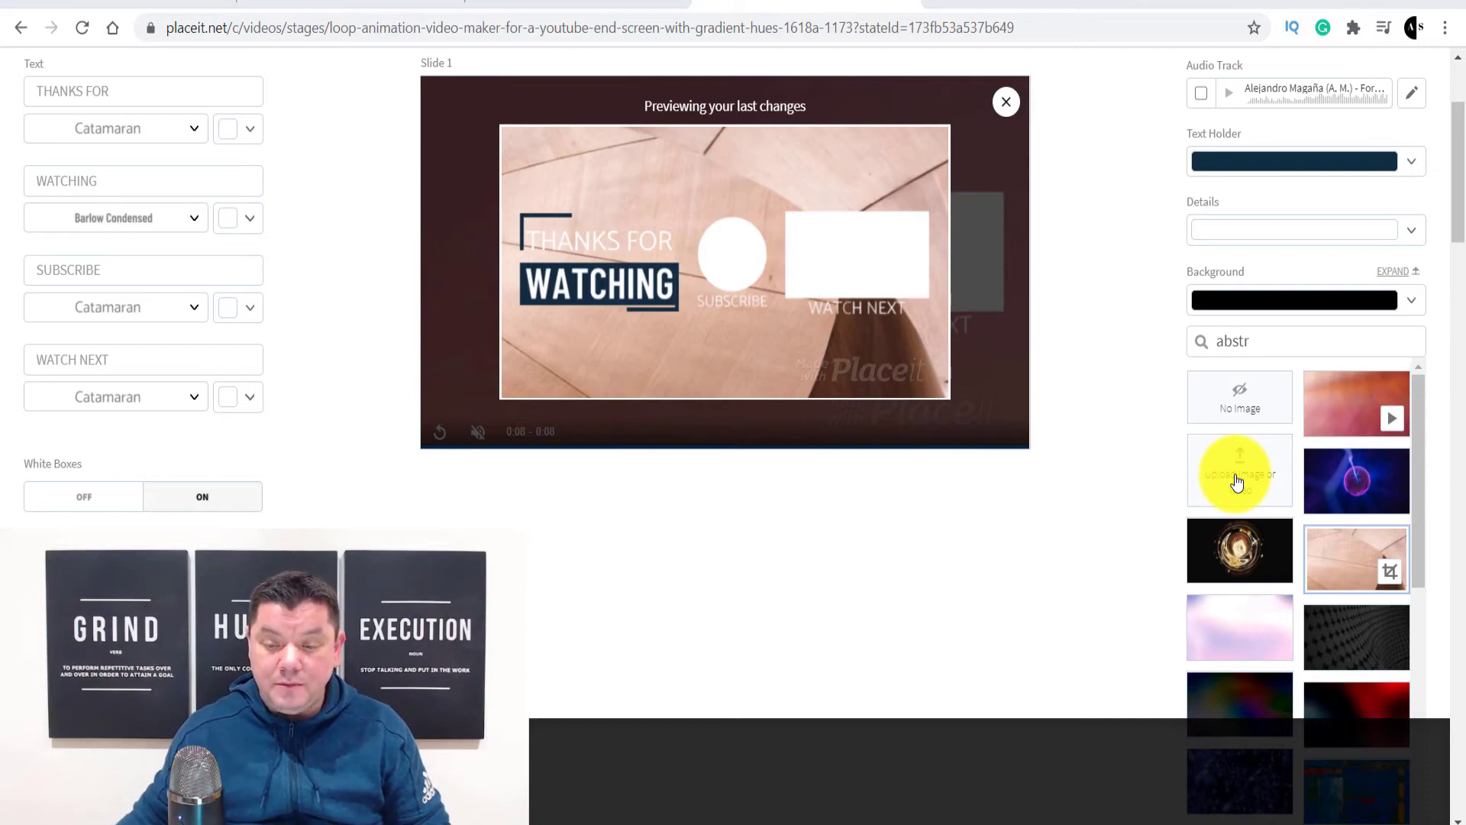
left_click(1236, 475)
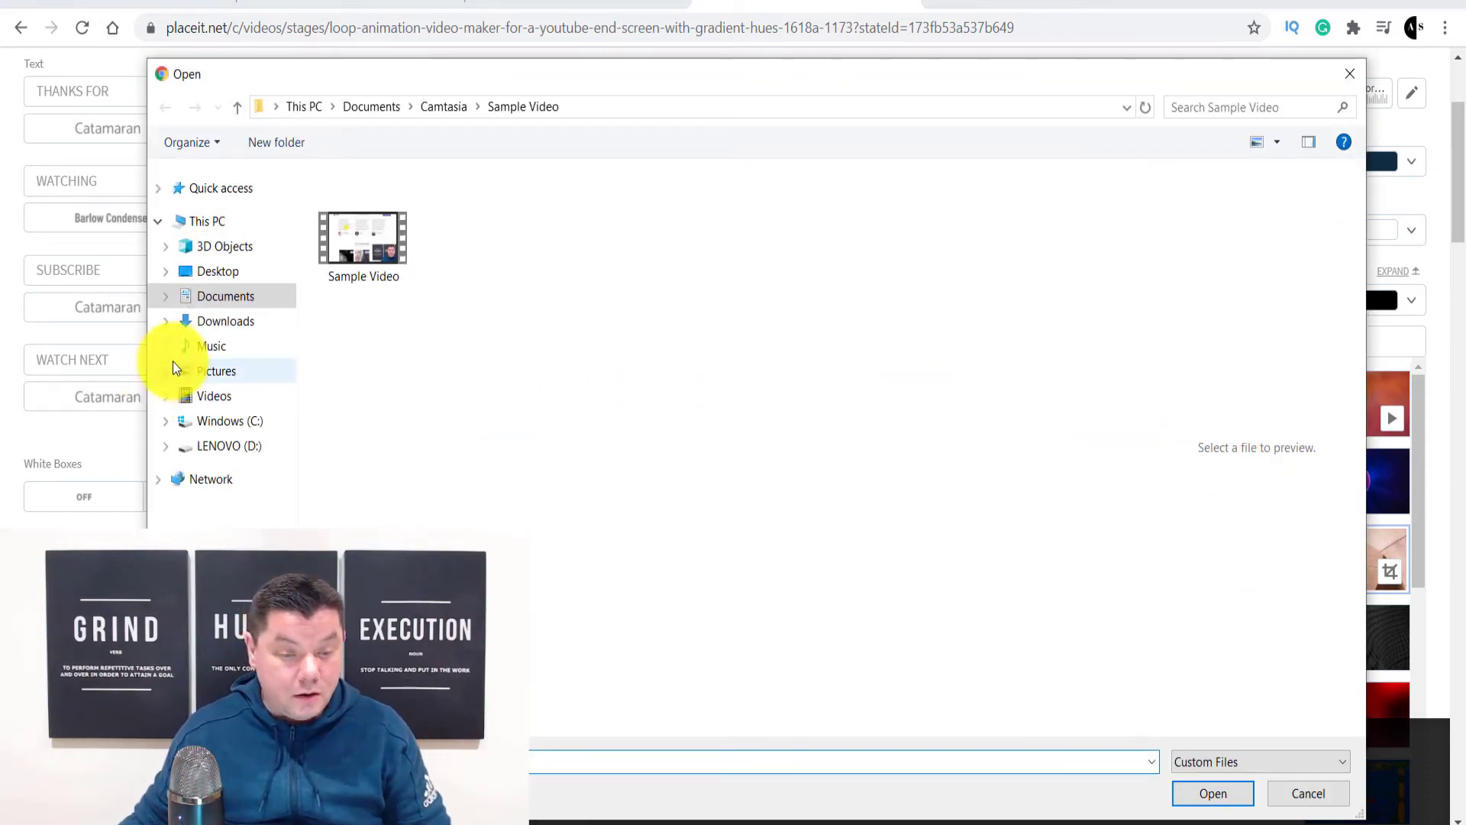
left_click(222, 322)
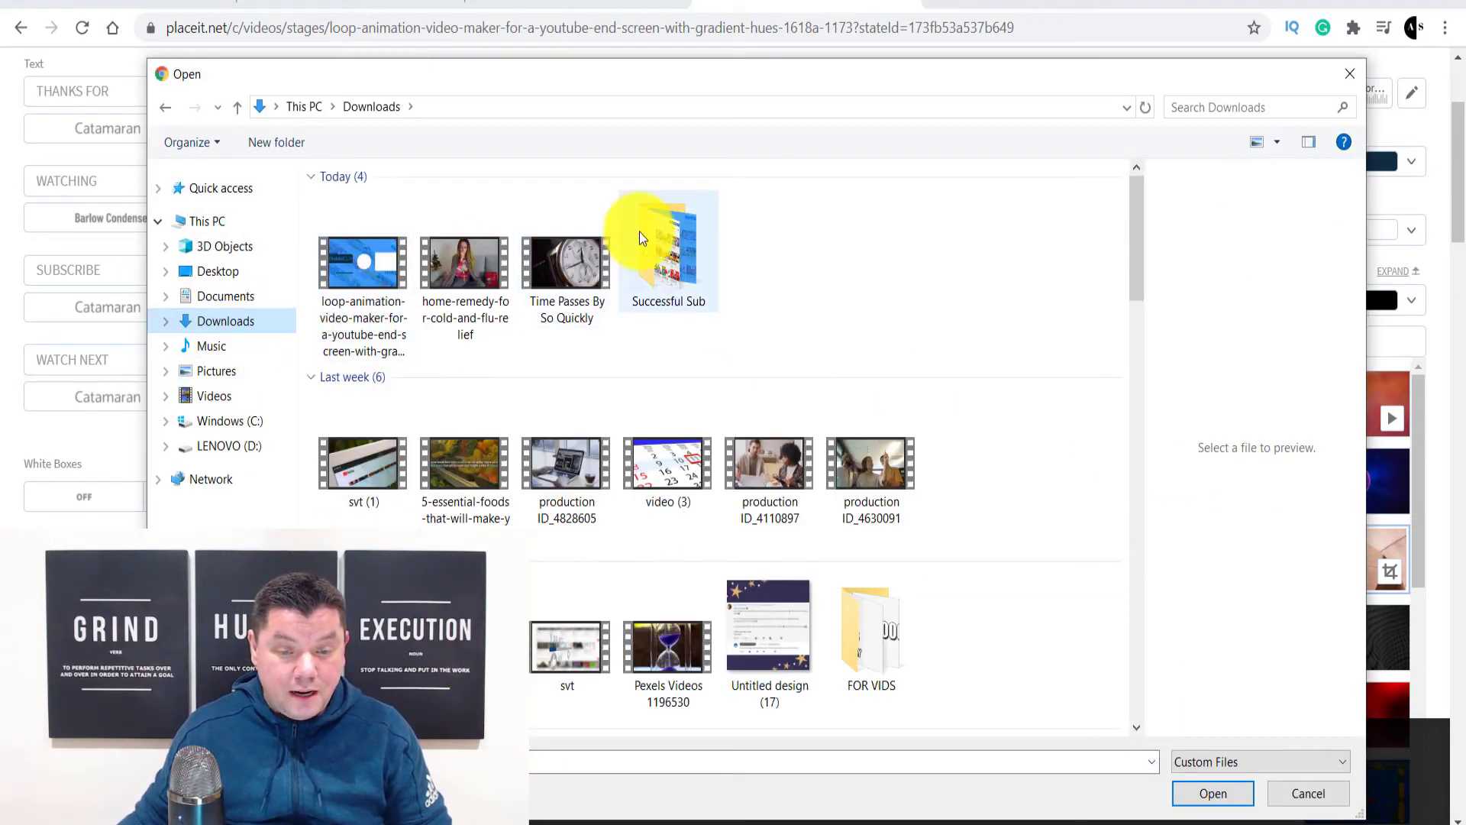
double_click(668, 228)
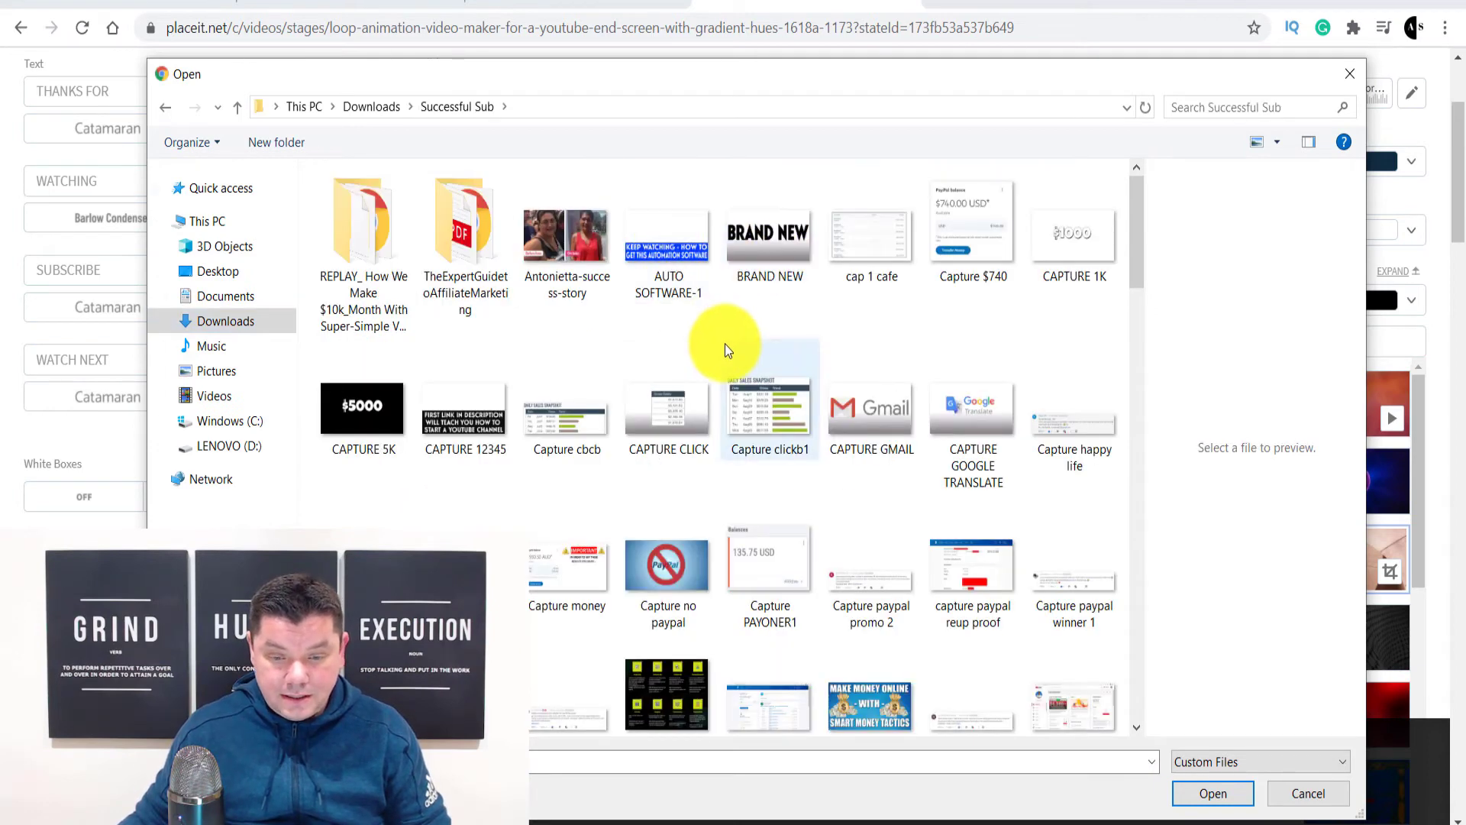
Step: Upload the blue-tinted Smart Video Tactics channel screenshot as the slide's background and apply a crop covering the whole image
scroll(790, 415, "down", 3)
scroll(840, 489, "down", 5)
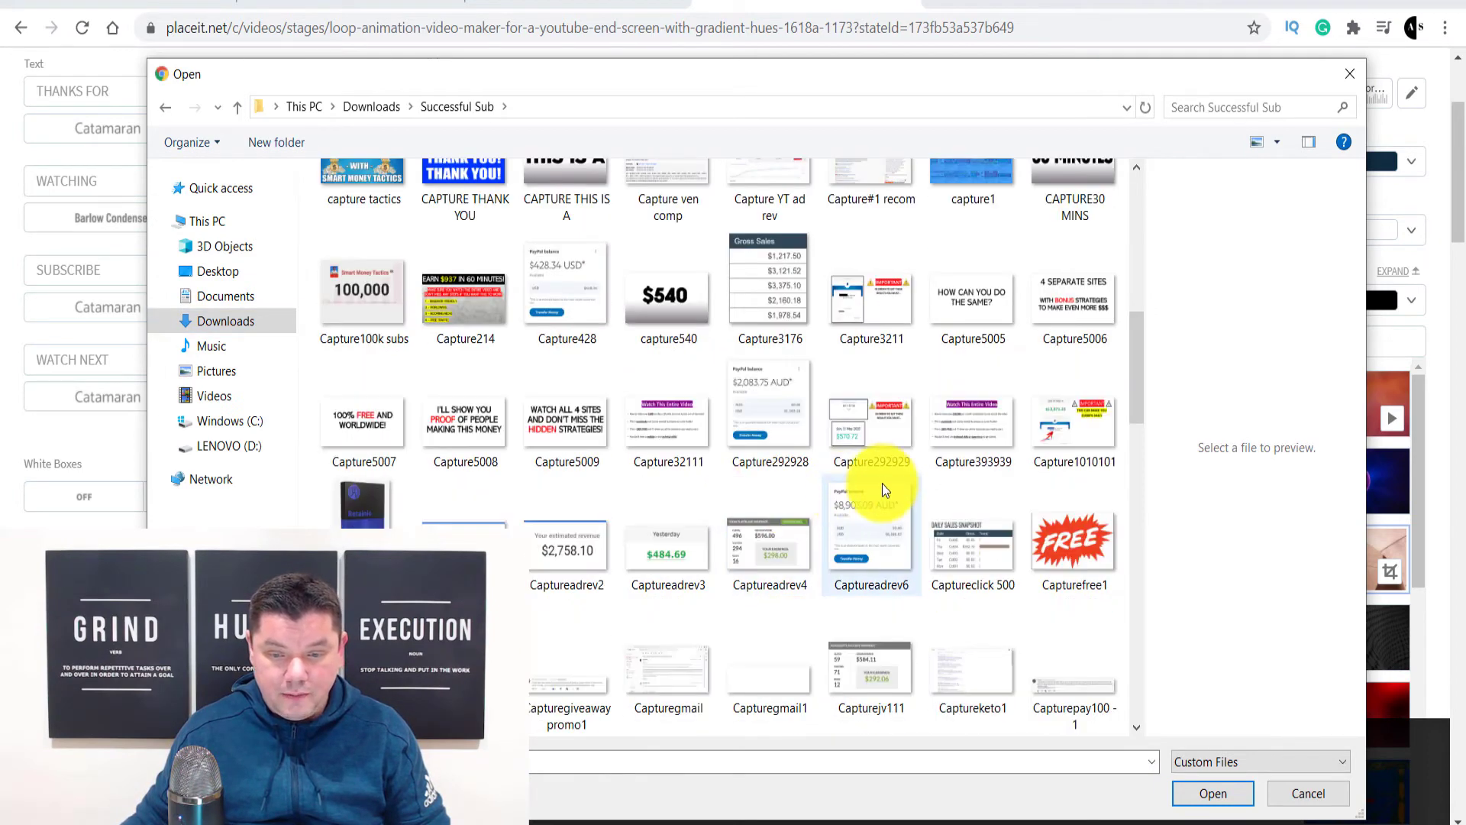
scroll(896, 484, "up", 4)
left_click(958, 465)
double_click(958, 464)
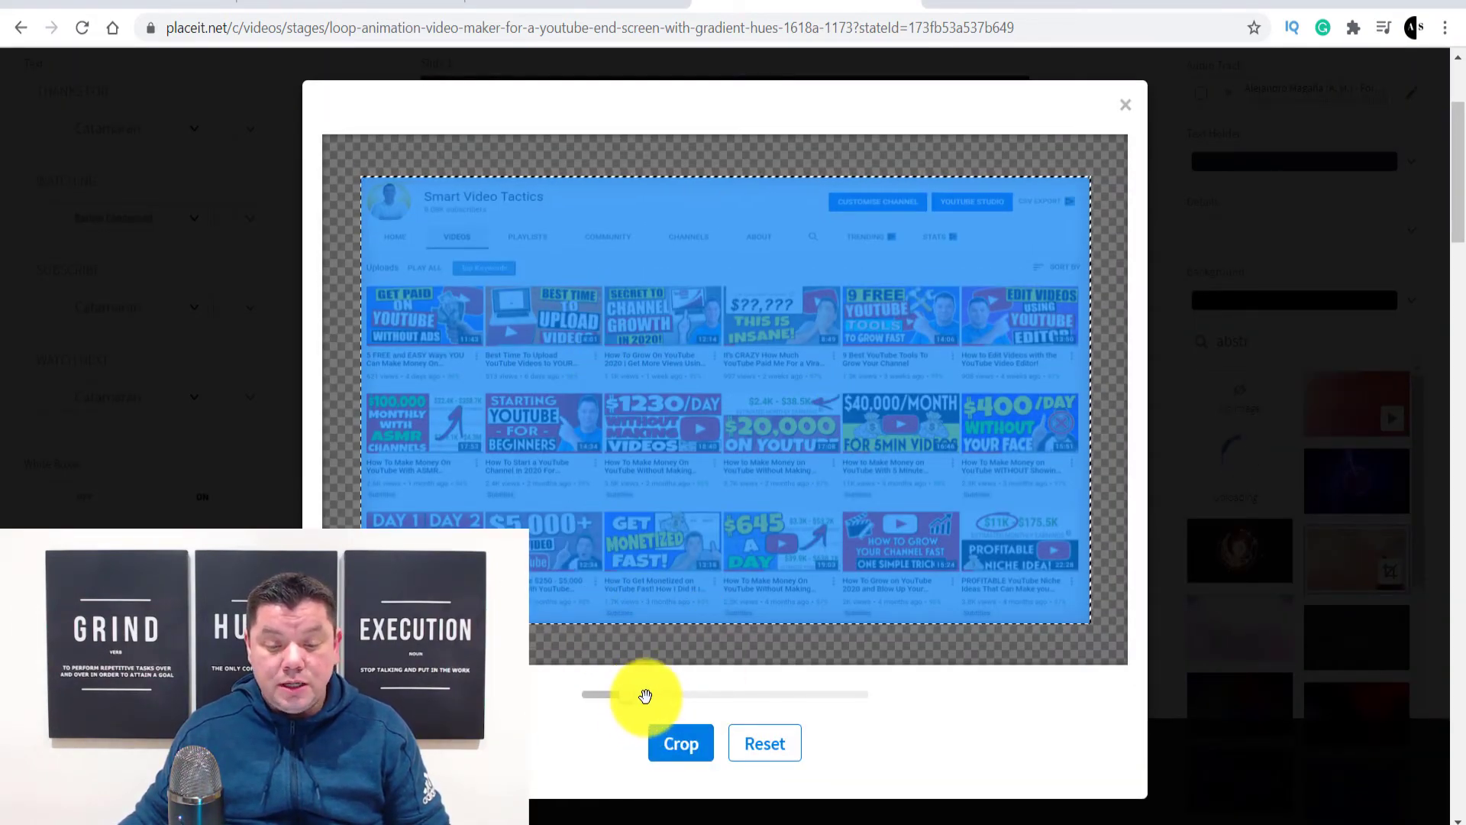
mouse_move(622, 694)
left_mouse_down()
mouse_move(691, 692)
mouse_move(639, 704)
left_mouse_up()
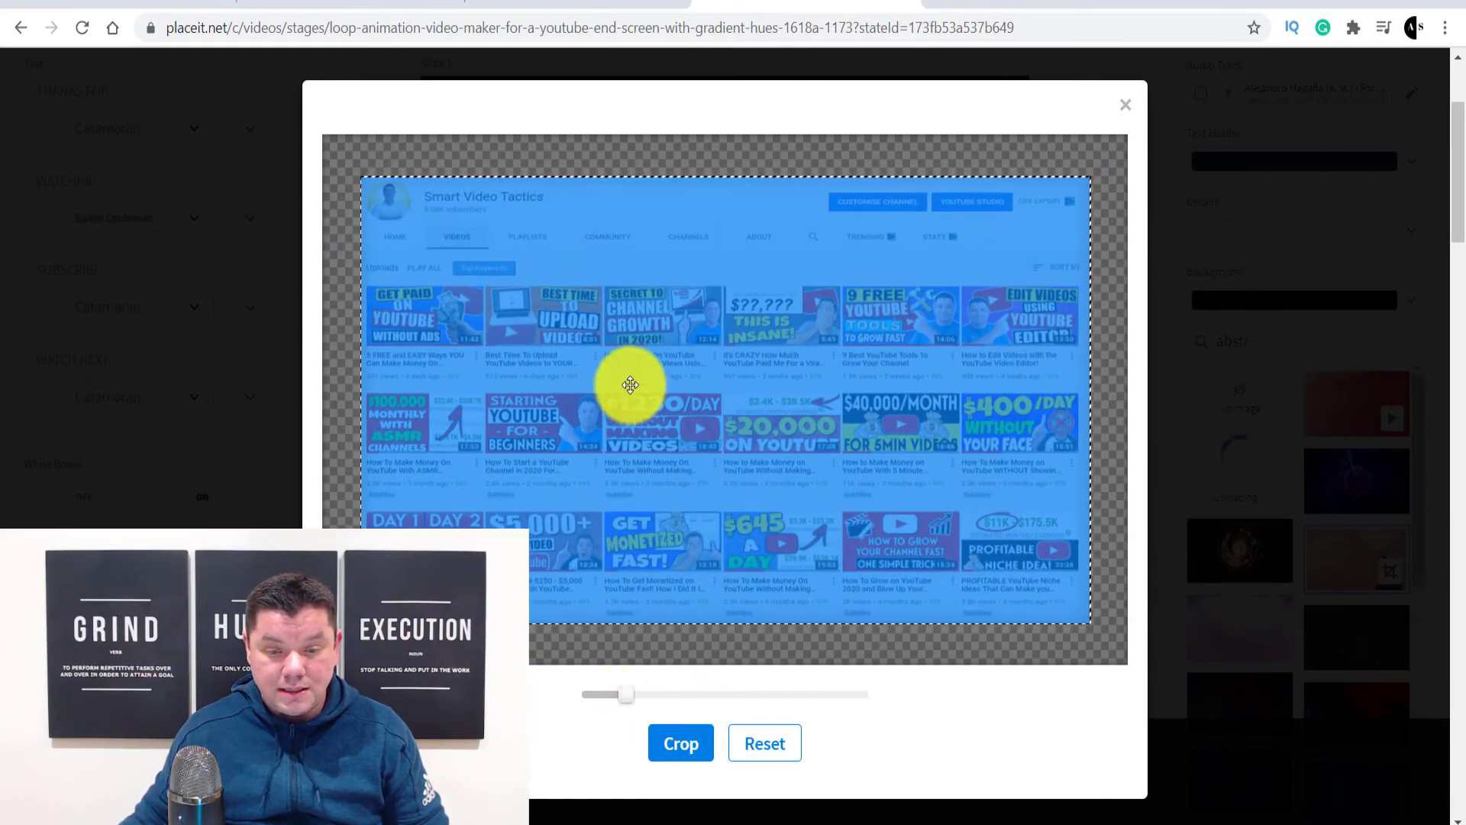
left_click(692, 741)
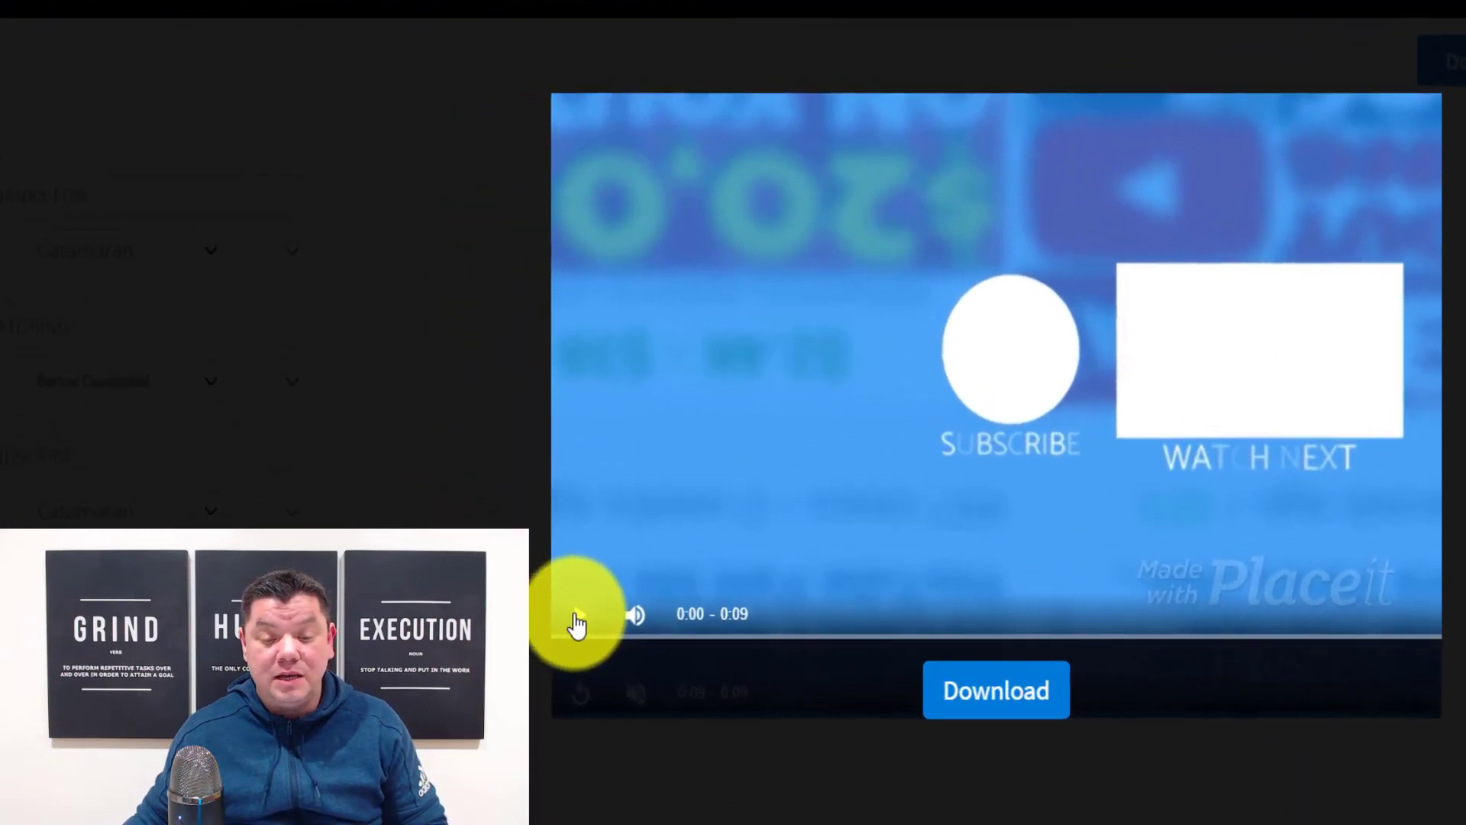
Step: Play the preview of the end screen with the channel screenshot background, pause it and close the preview
left_click(577, 625)
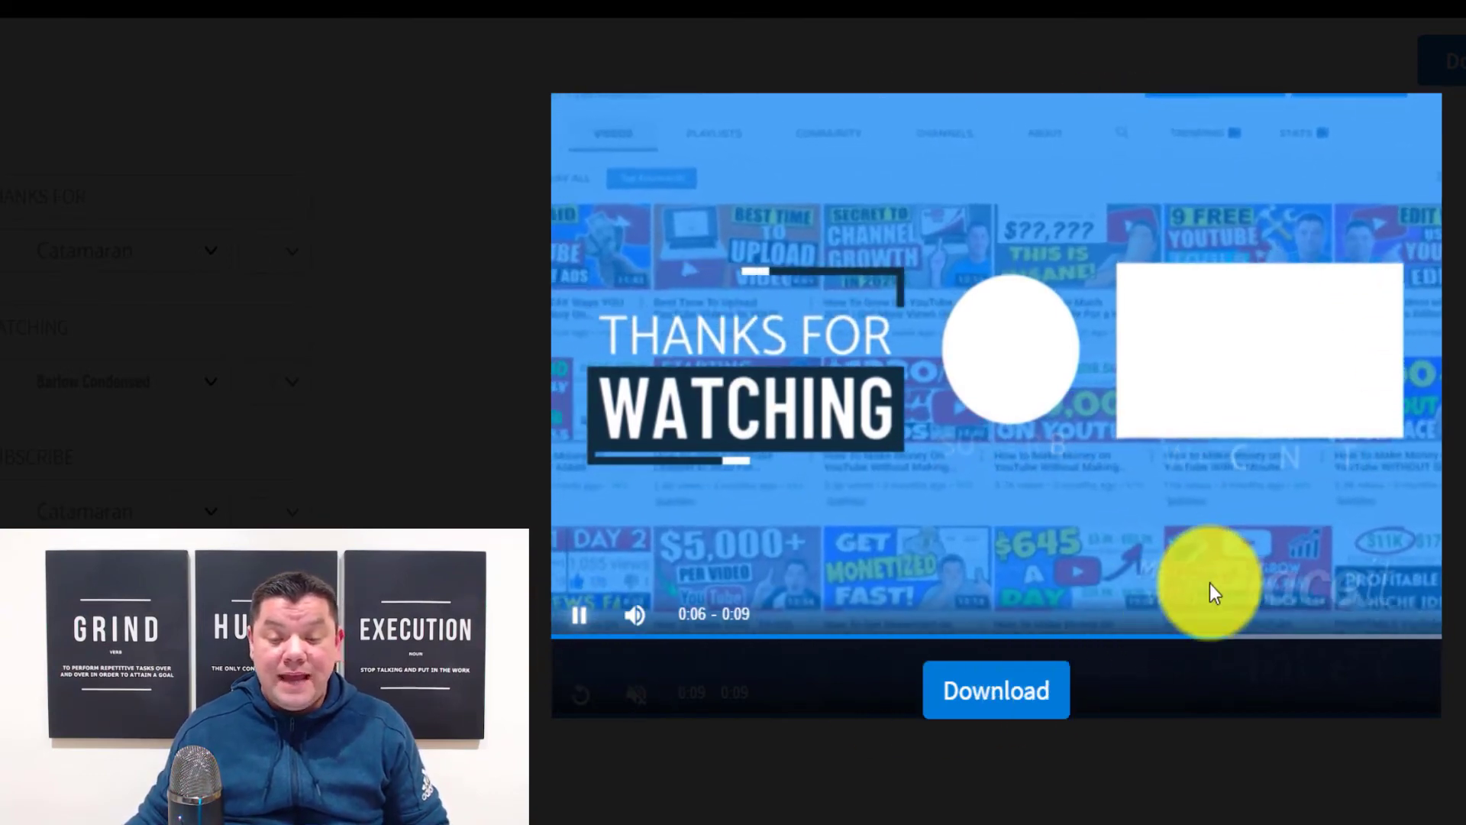
left_click(583, 614)
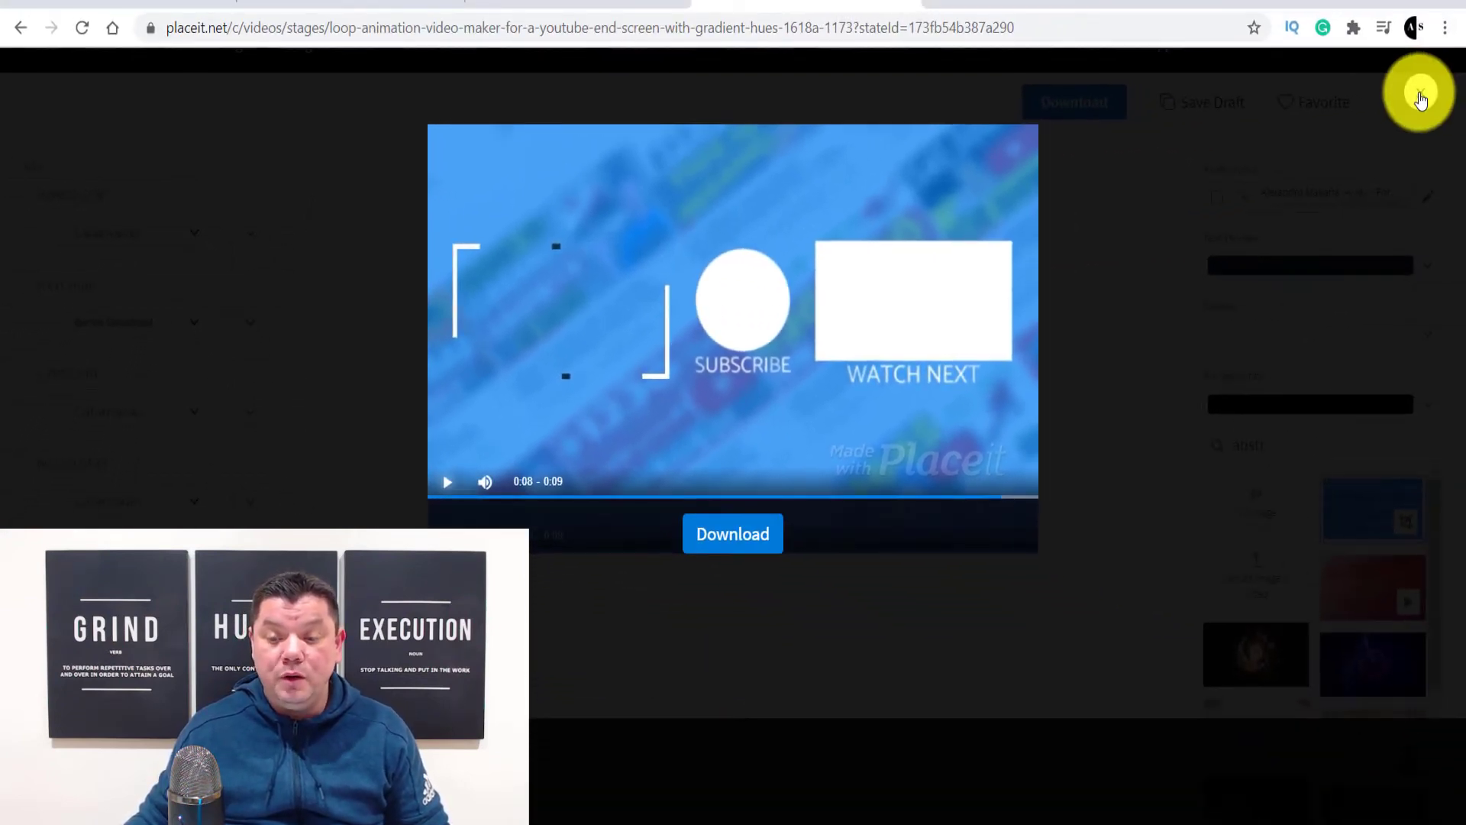
left_click(1421, 95)
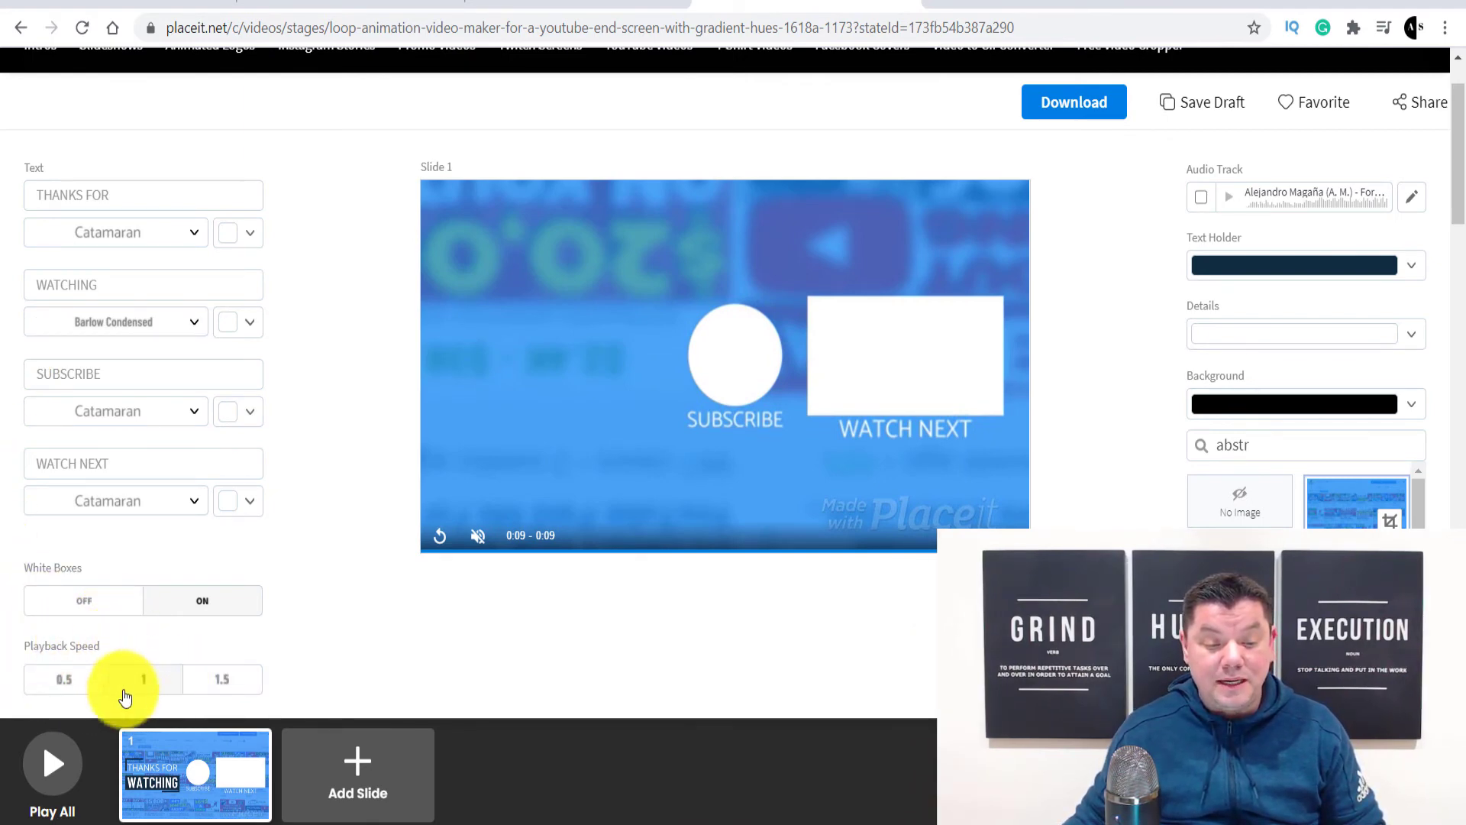
Step: Set the playback speed to 0.5 and render a preview of the whole video
left_click(72, 685)
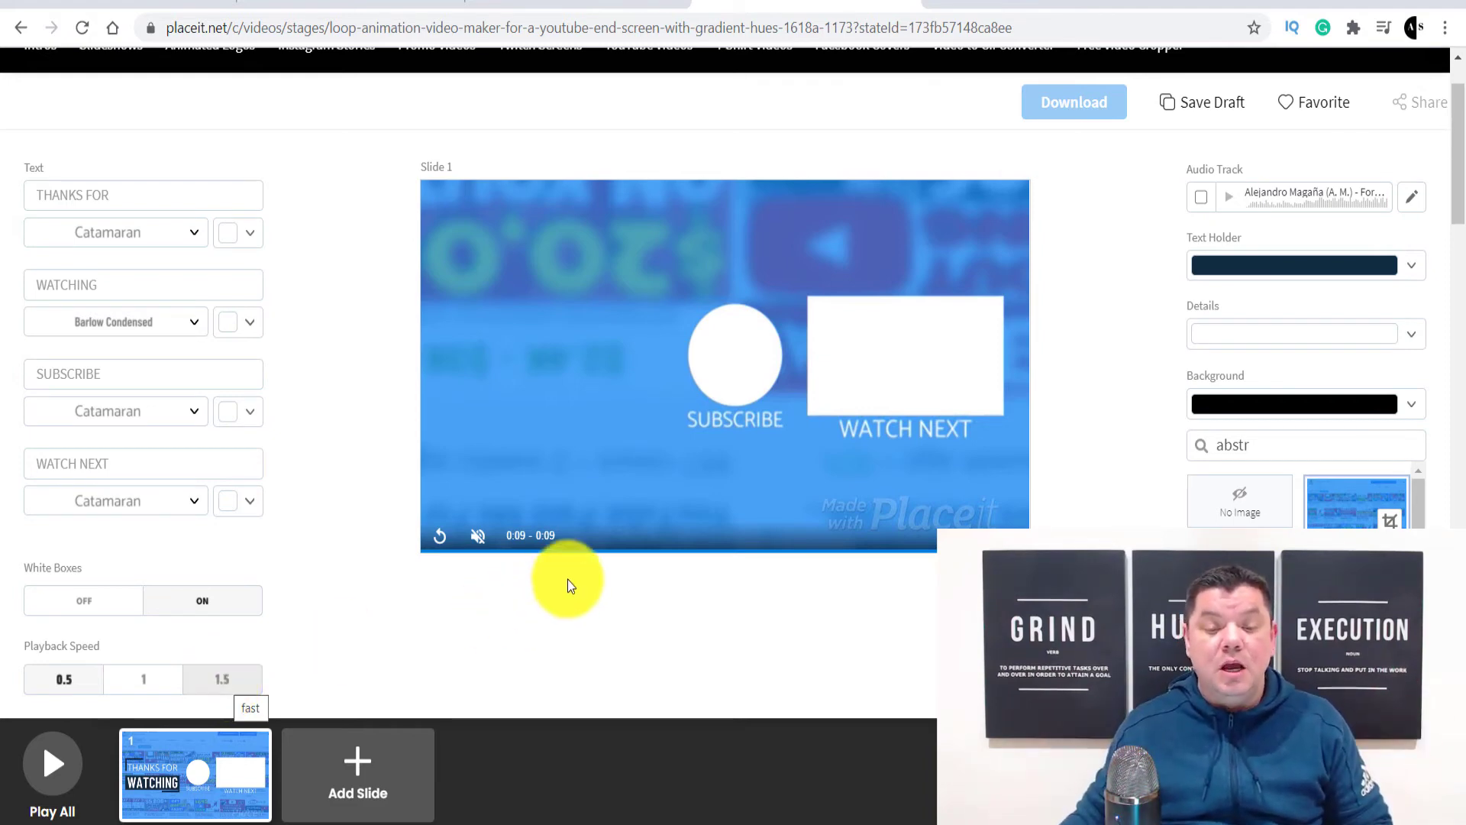
left_click(74, 747)
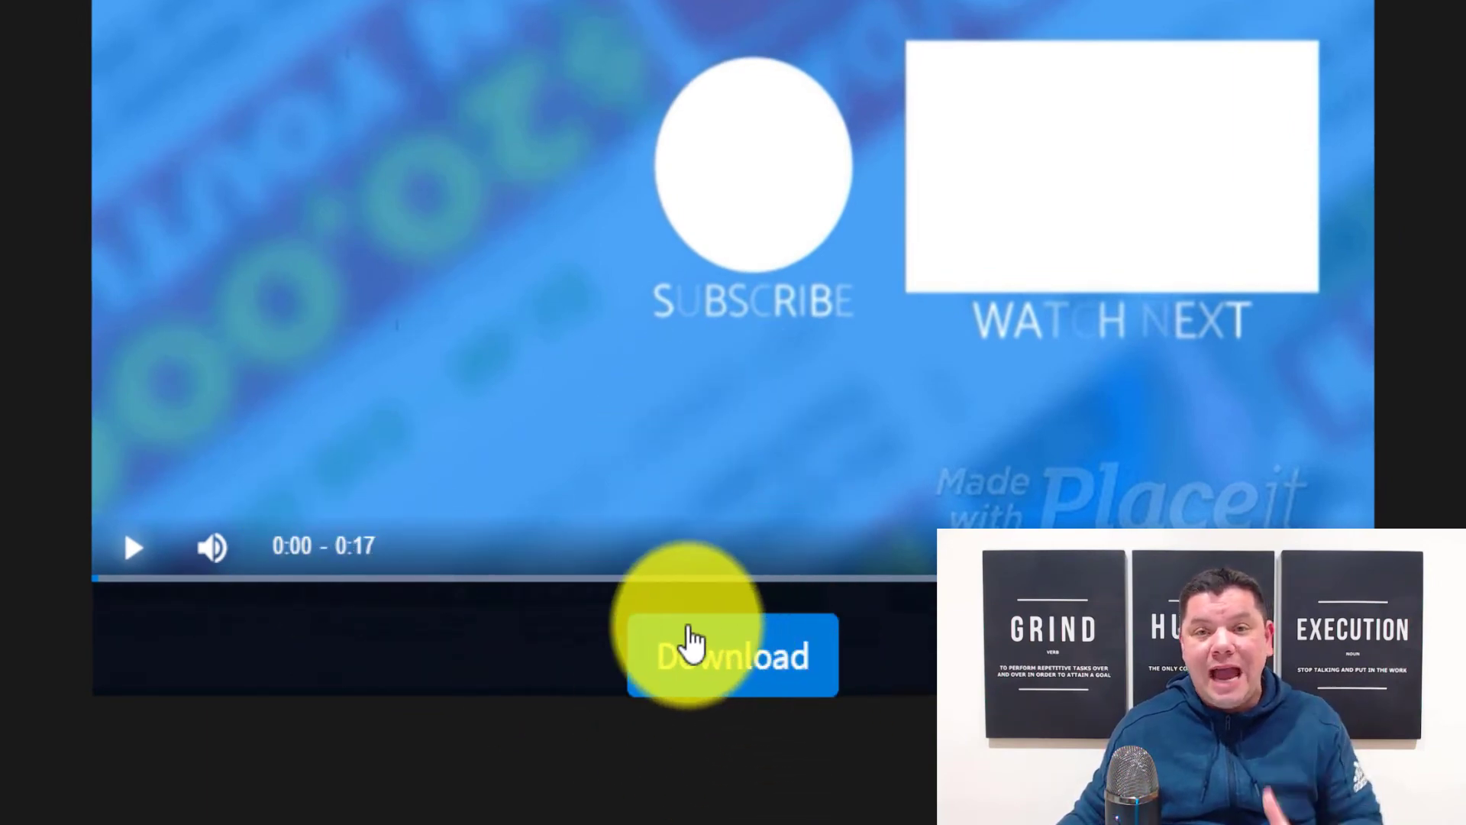
Step: Examine the download options for the single video purchase, the subscription and the free watermarked version, and close them
left_click(757, 670)
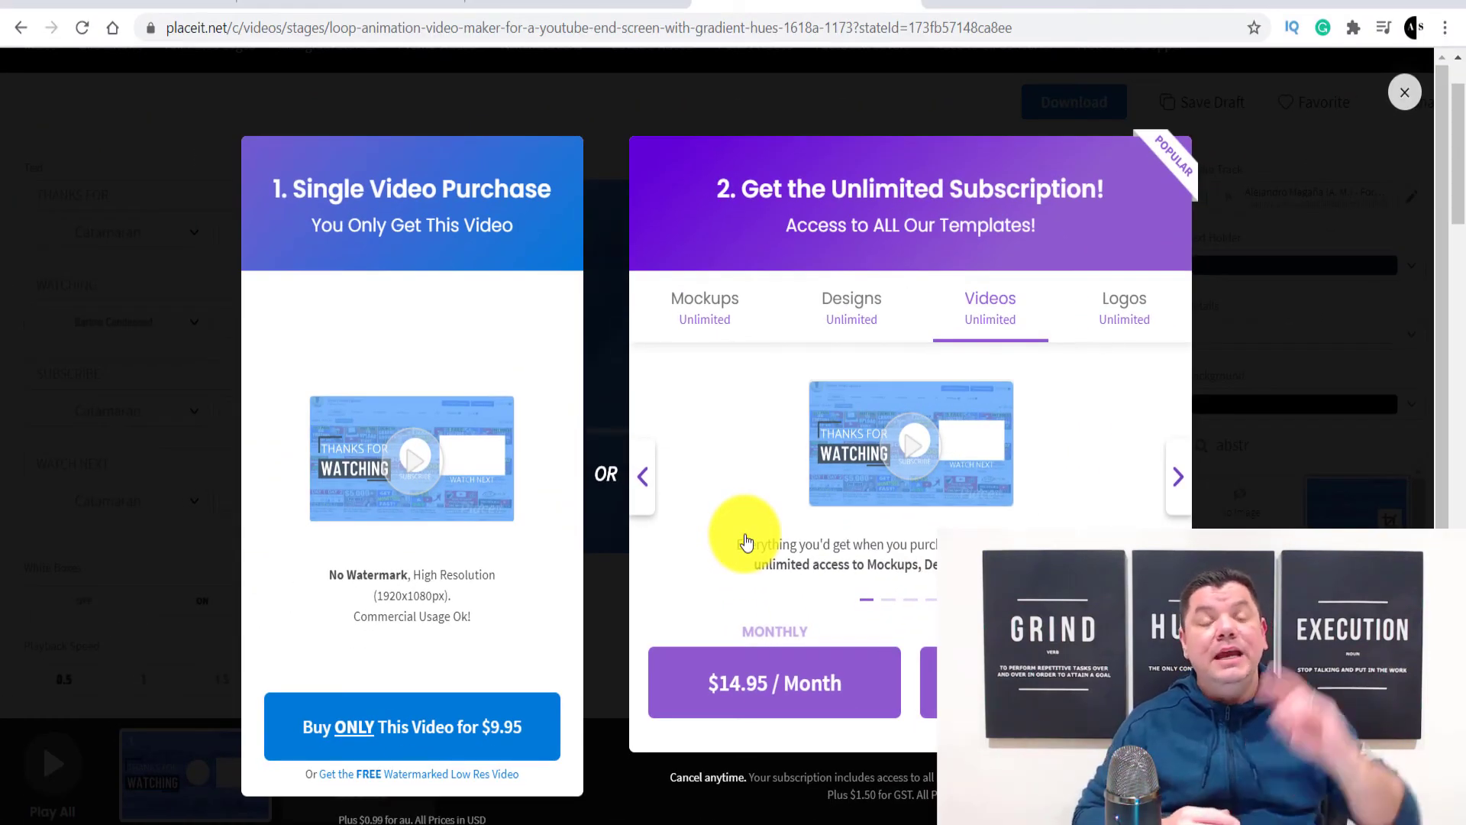
scroll(687, 535, "down", 1)
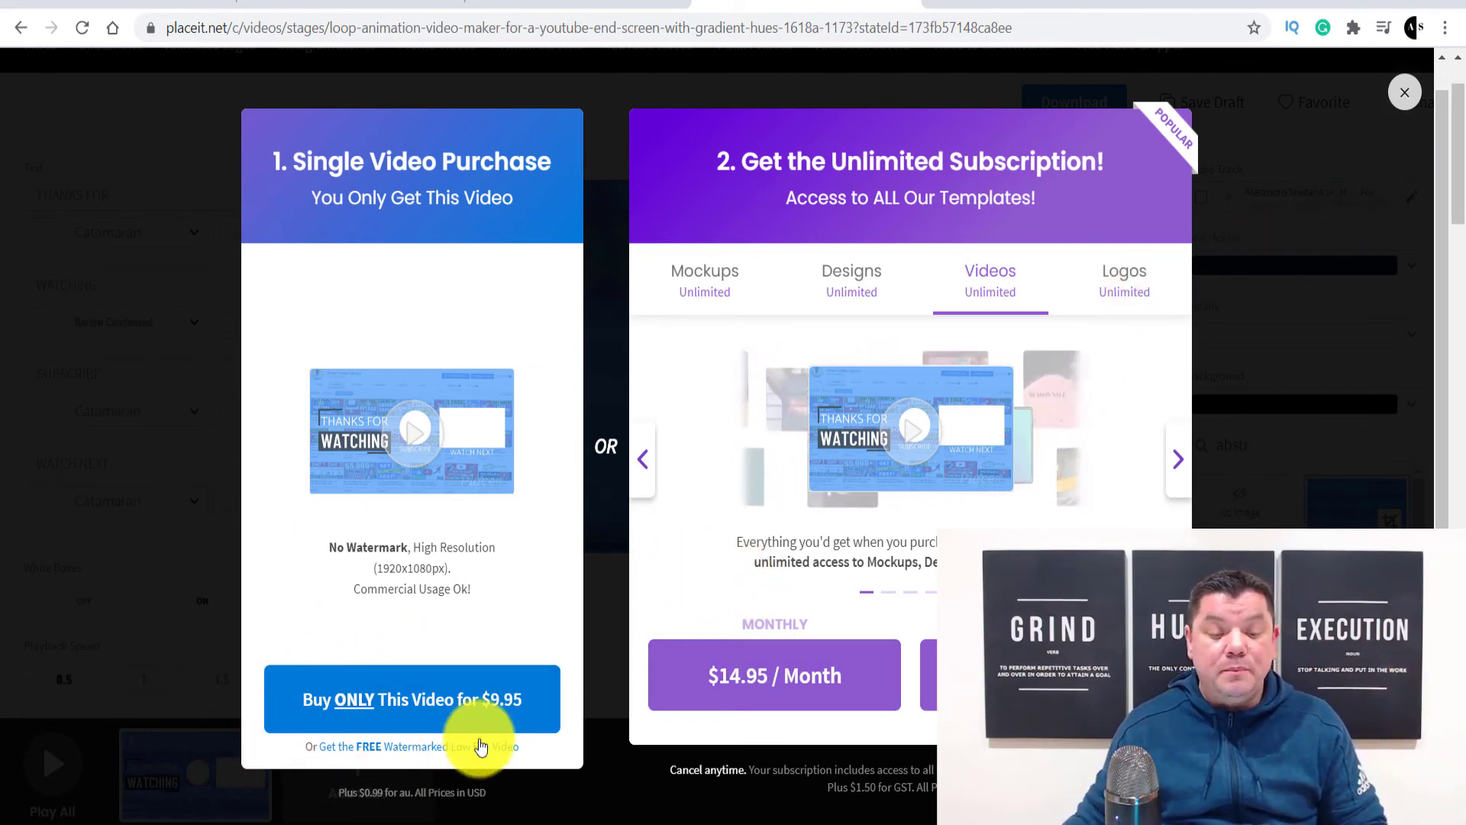
left_click(1402, 94)
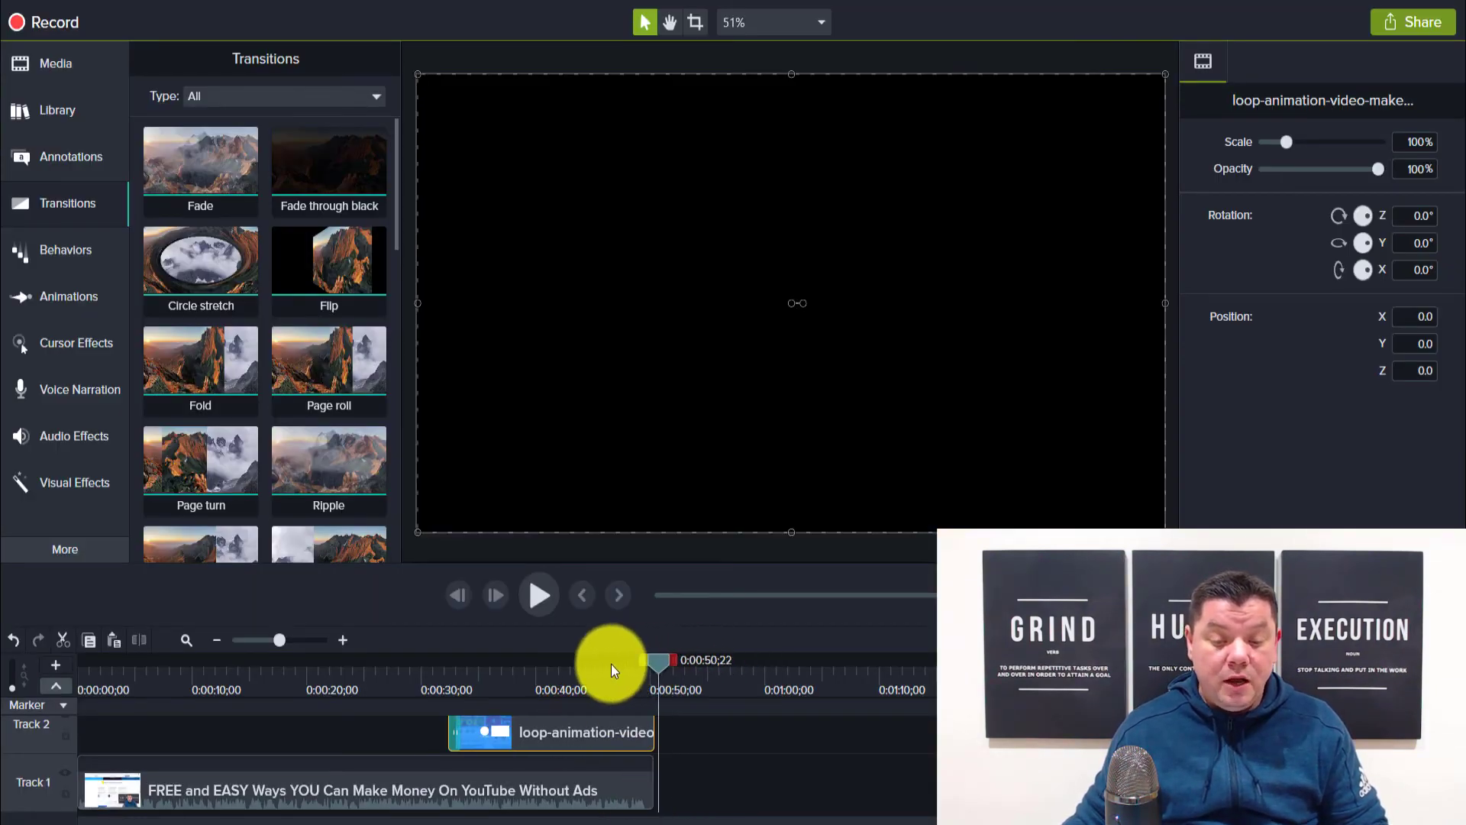
Step: In Camtasia, scrub through the end screen clip on Track 2 and inspect the transition at its start
left_click(495, 676)
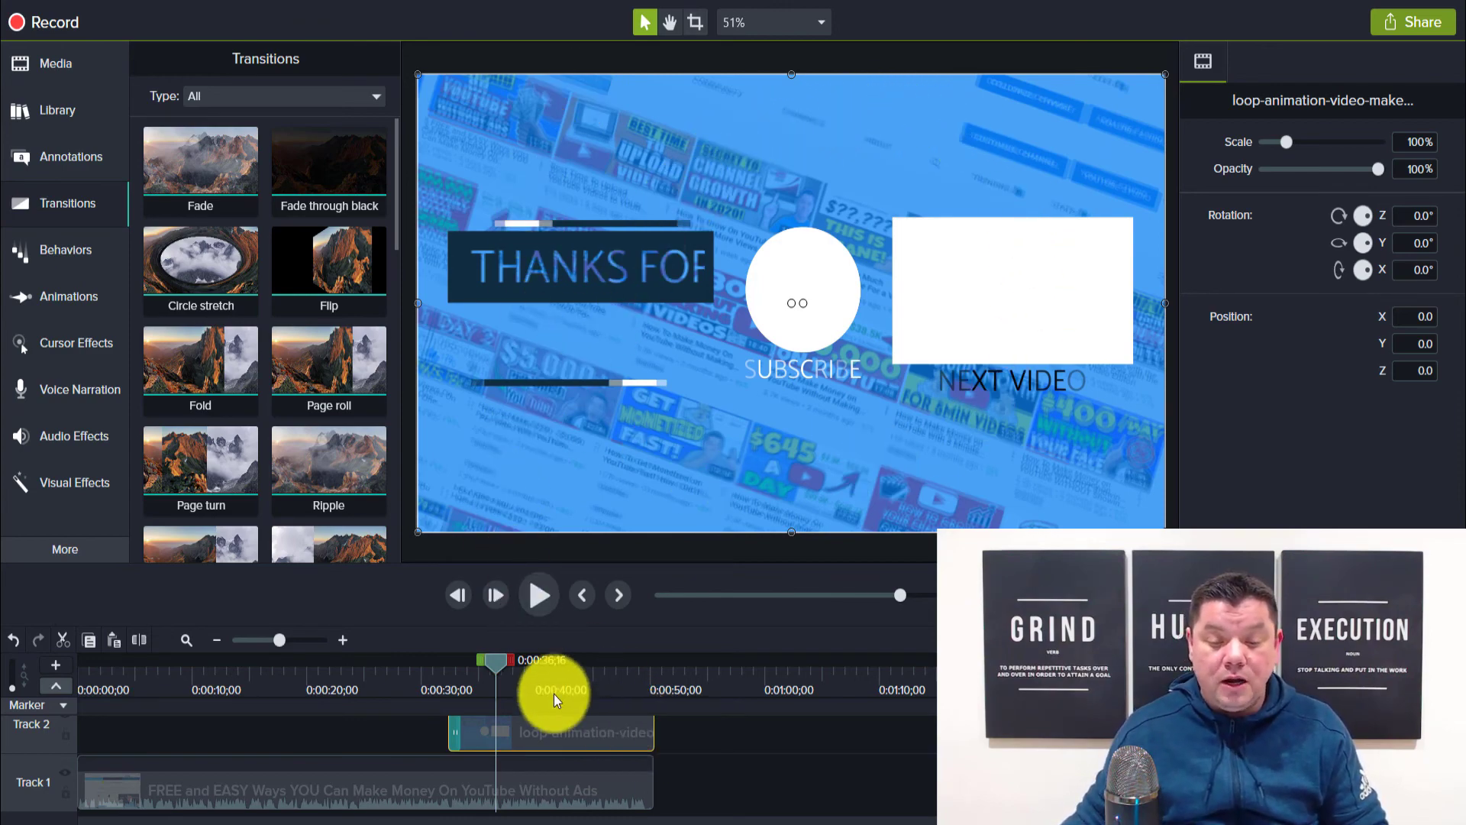
left_click_drag(498, 657, 557, 676)
scroll(713, 768, "up", 1)
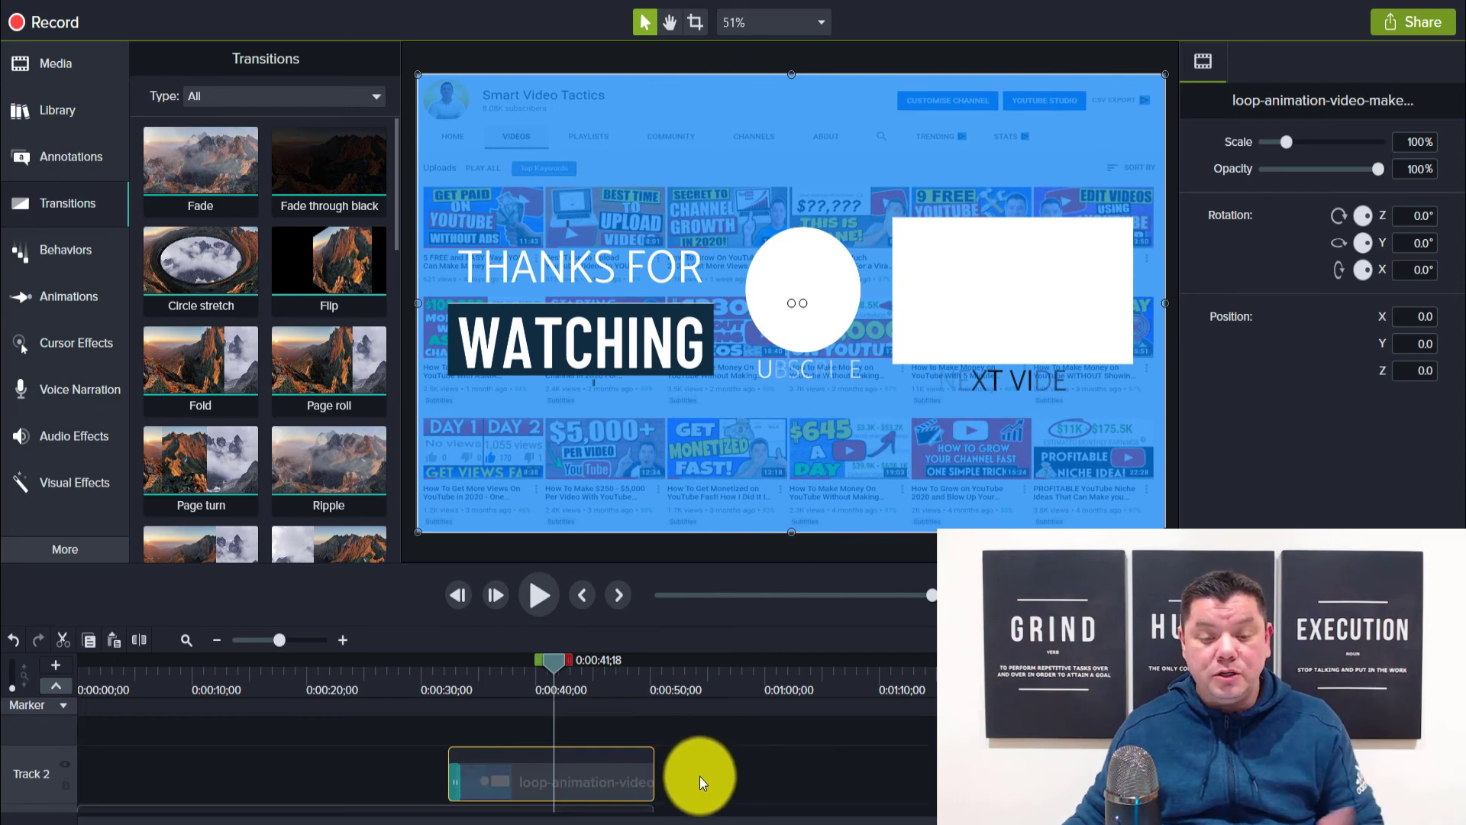
left_click(452, 781)
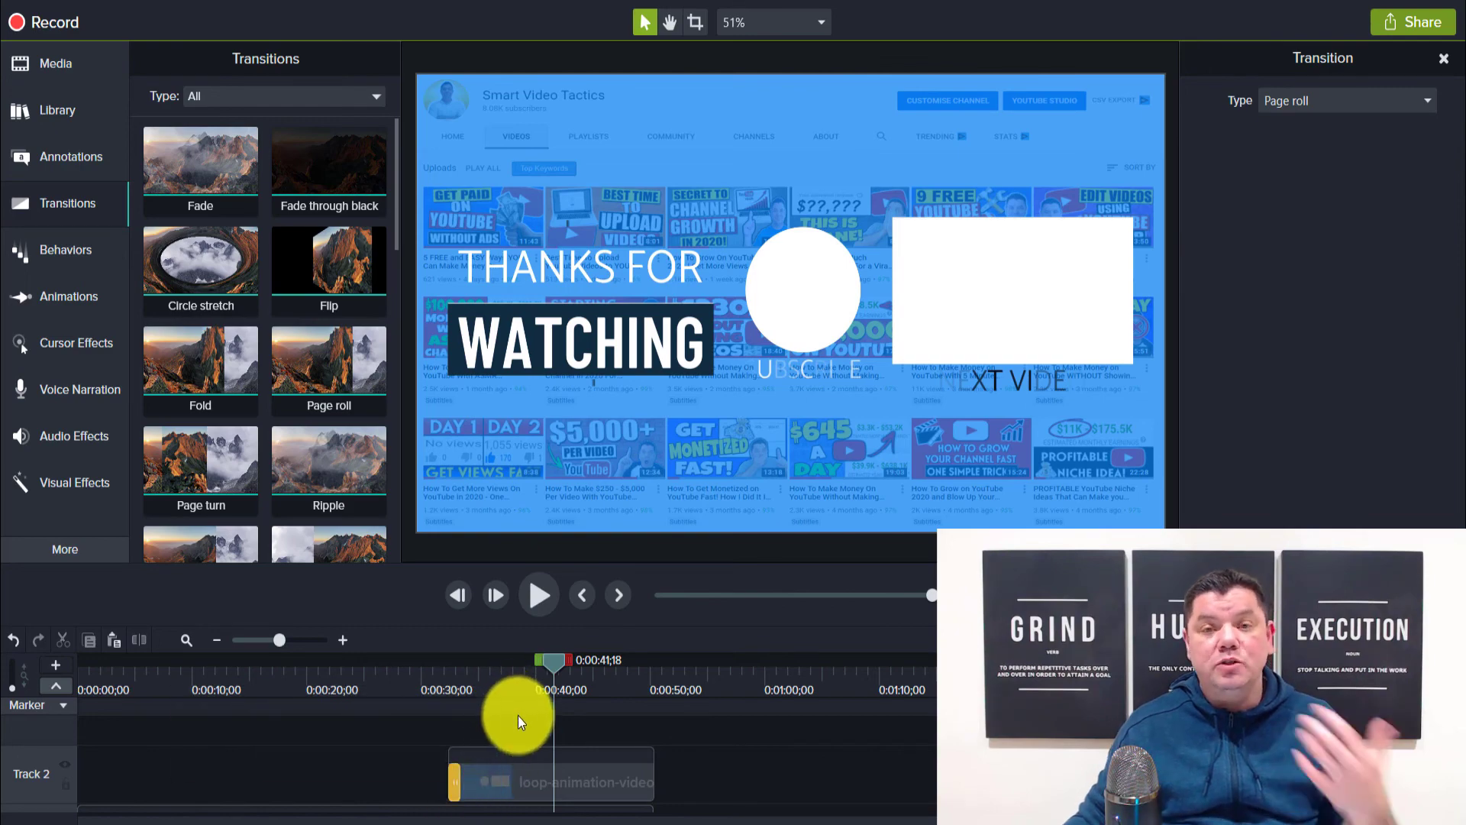
left_click_drag(559, 670, 521, 693)
scroll(679, 773, "down", 1)
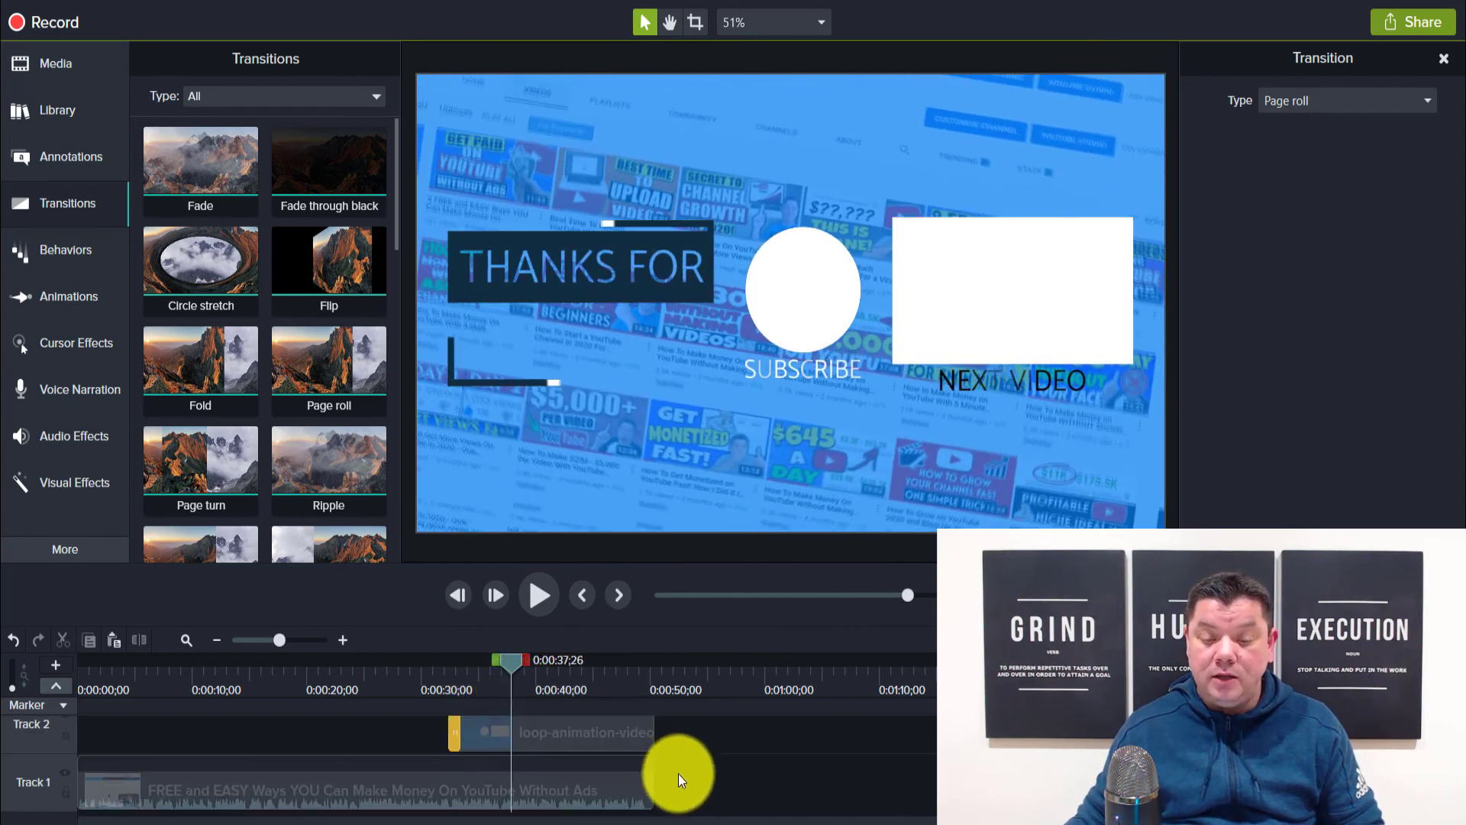
scroll(655, 746, "up", 1)
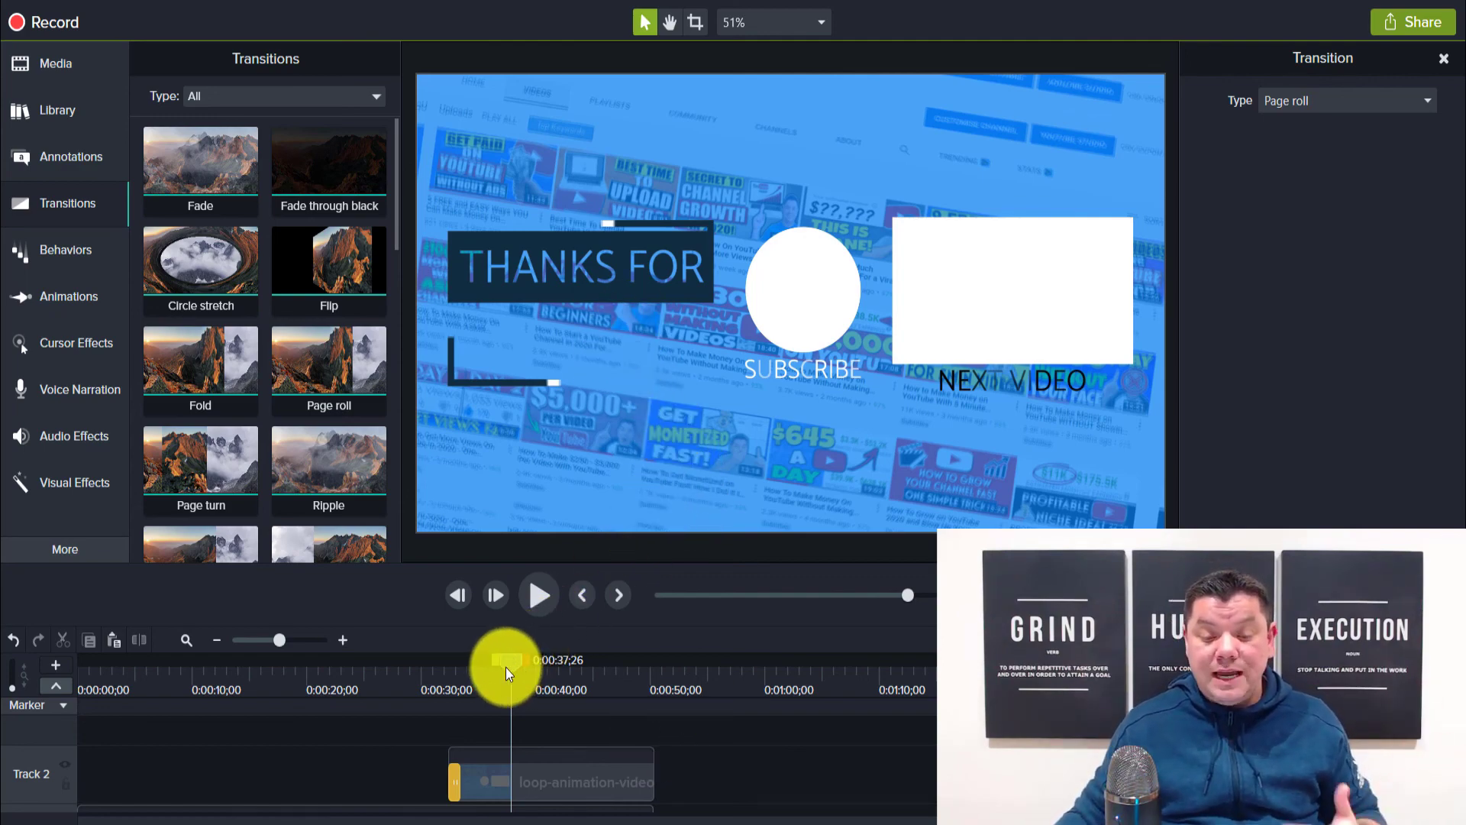
mouse_move(506, 667)
left_mouse_down()
mouse_move(460, 668)
mouse_move(516, 672)
left_mouse_up()
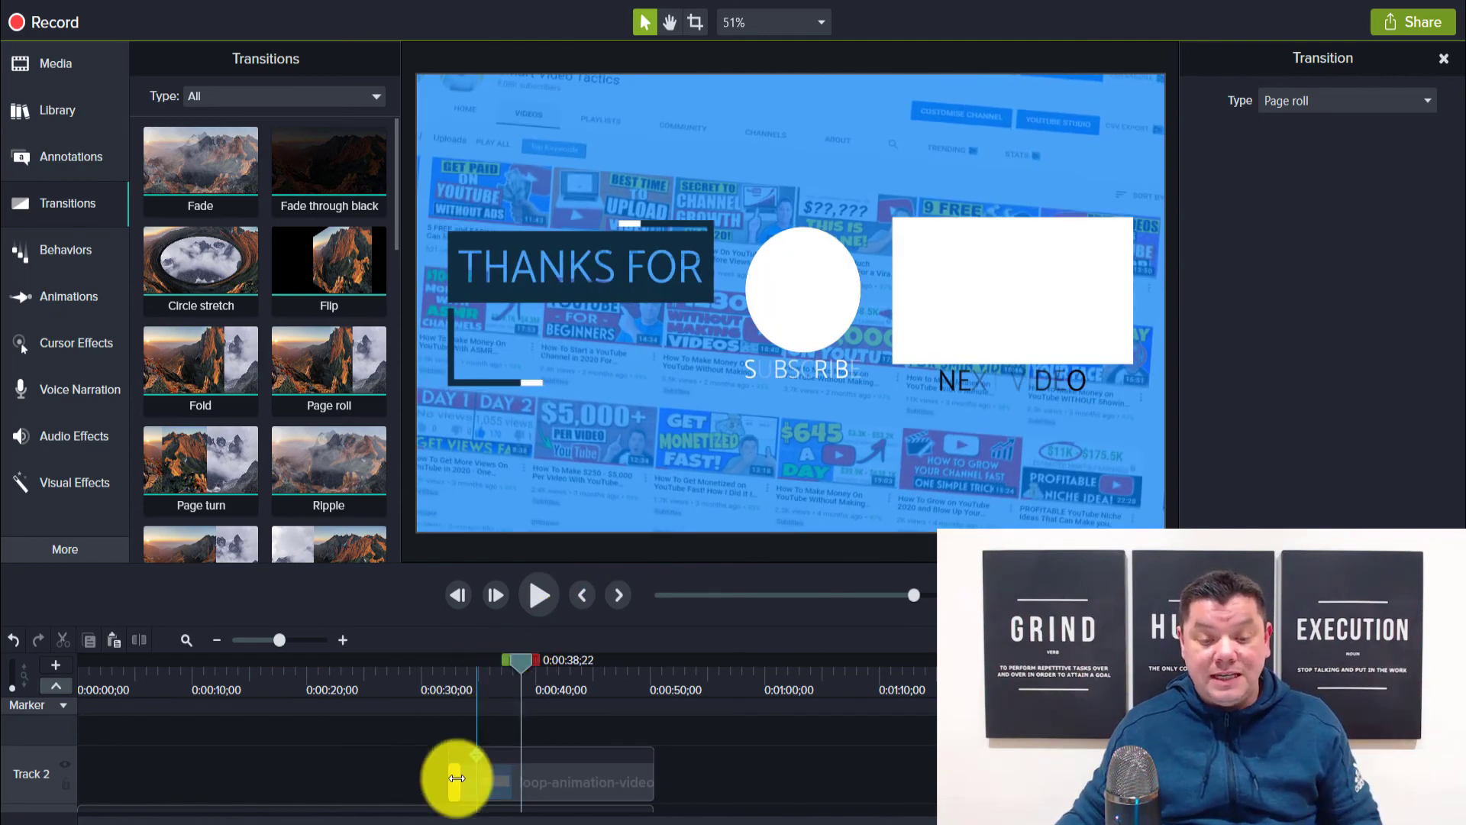
left_click(567, 664)
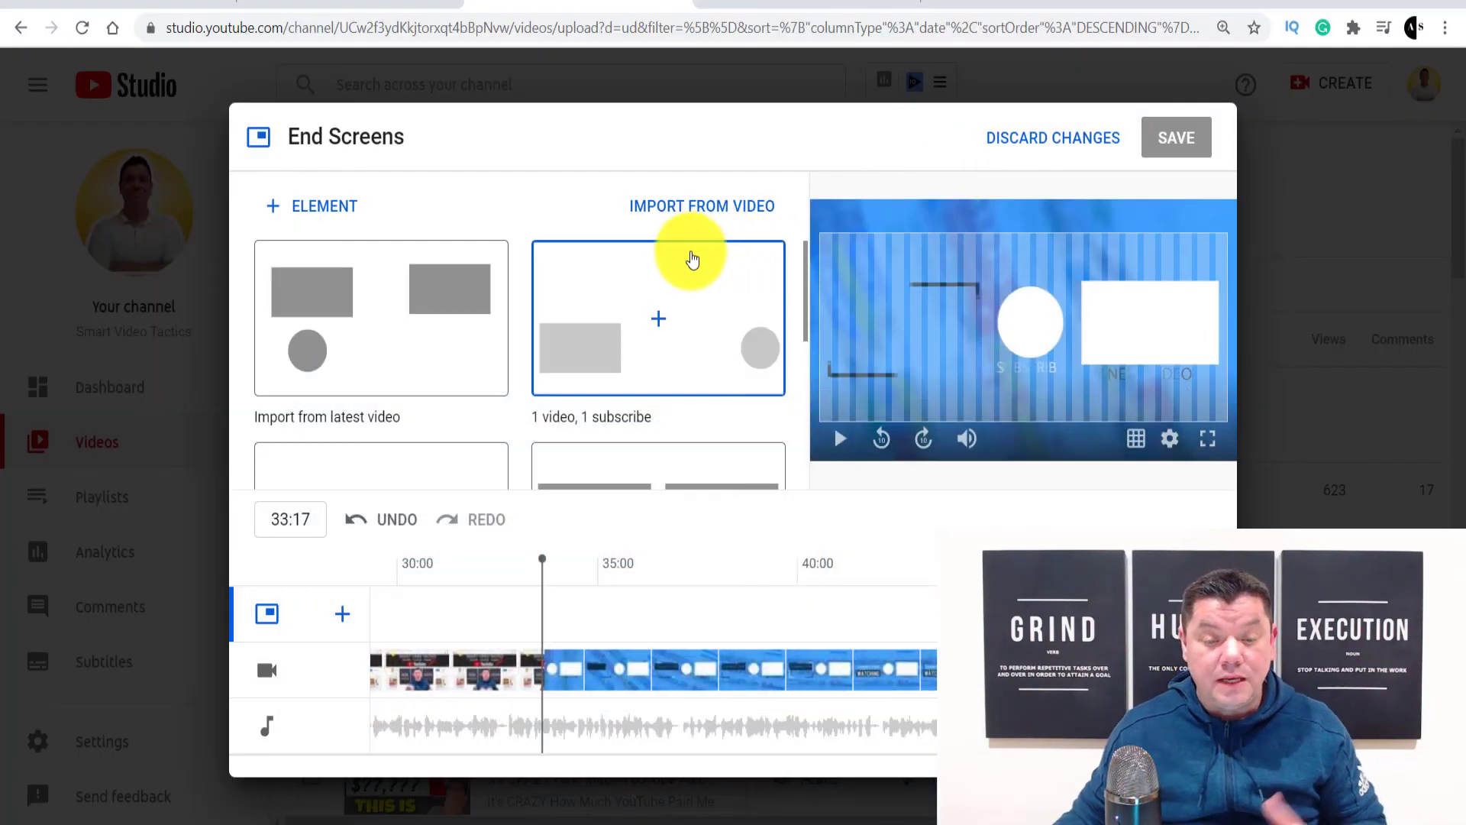
Step: In YouTube Studio, apply the "1 video, 1 subscribe" end screen template and set both elements to start at 33:19
left_click(708, 369)
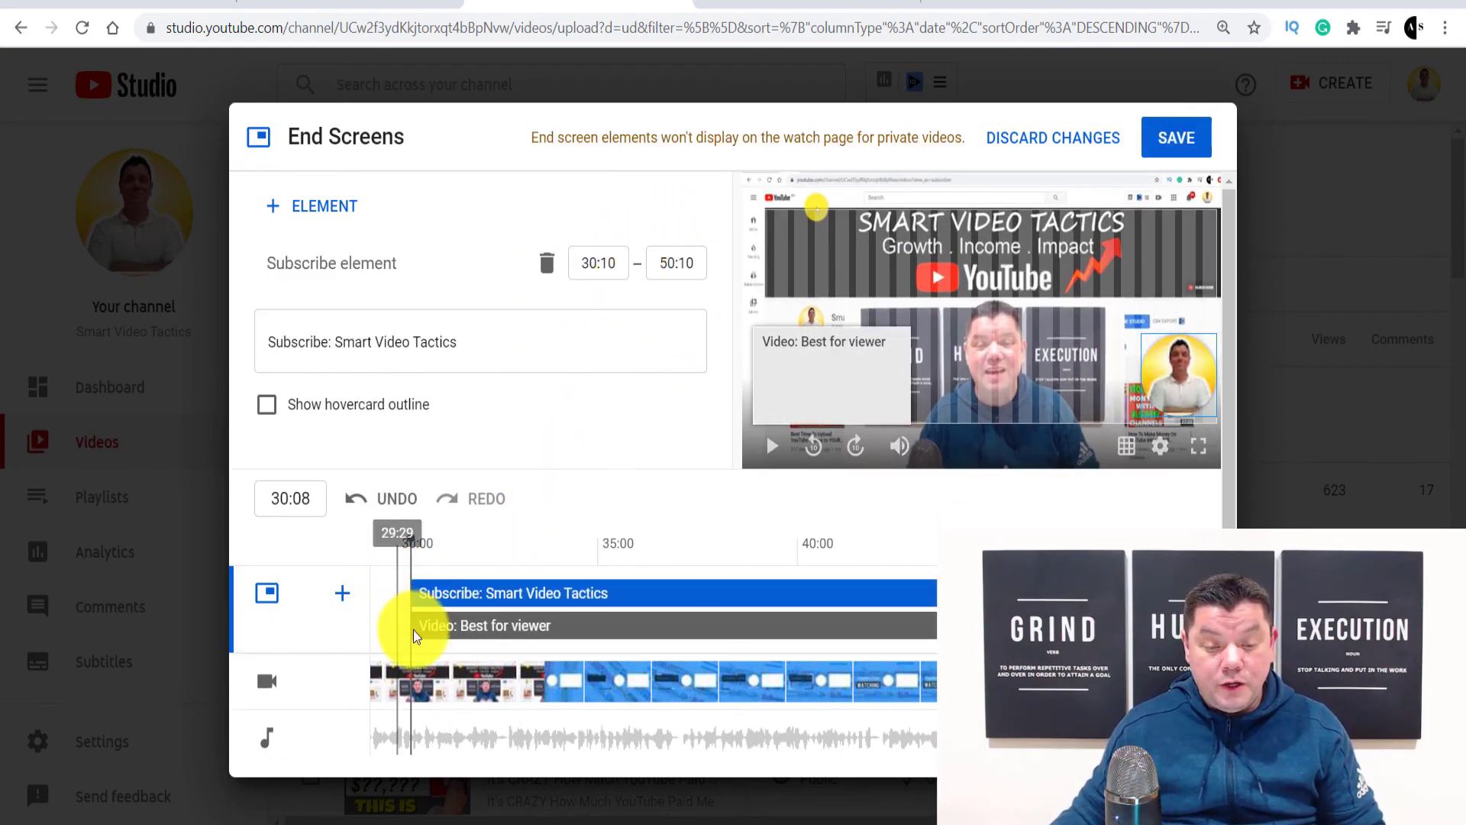
left_click_drag(413, 627, 543, 643)
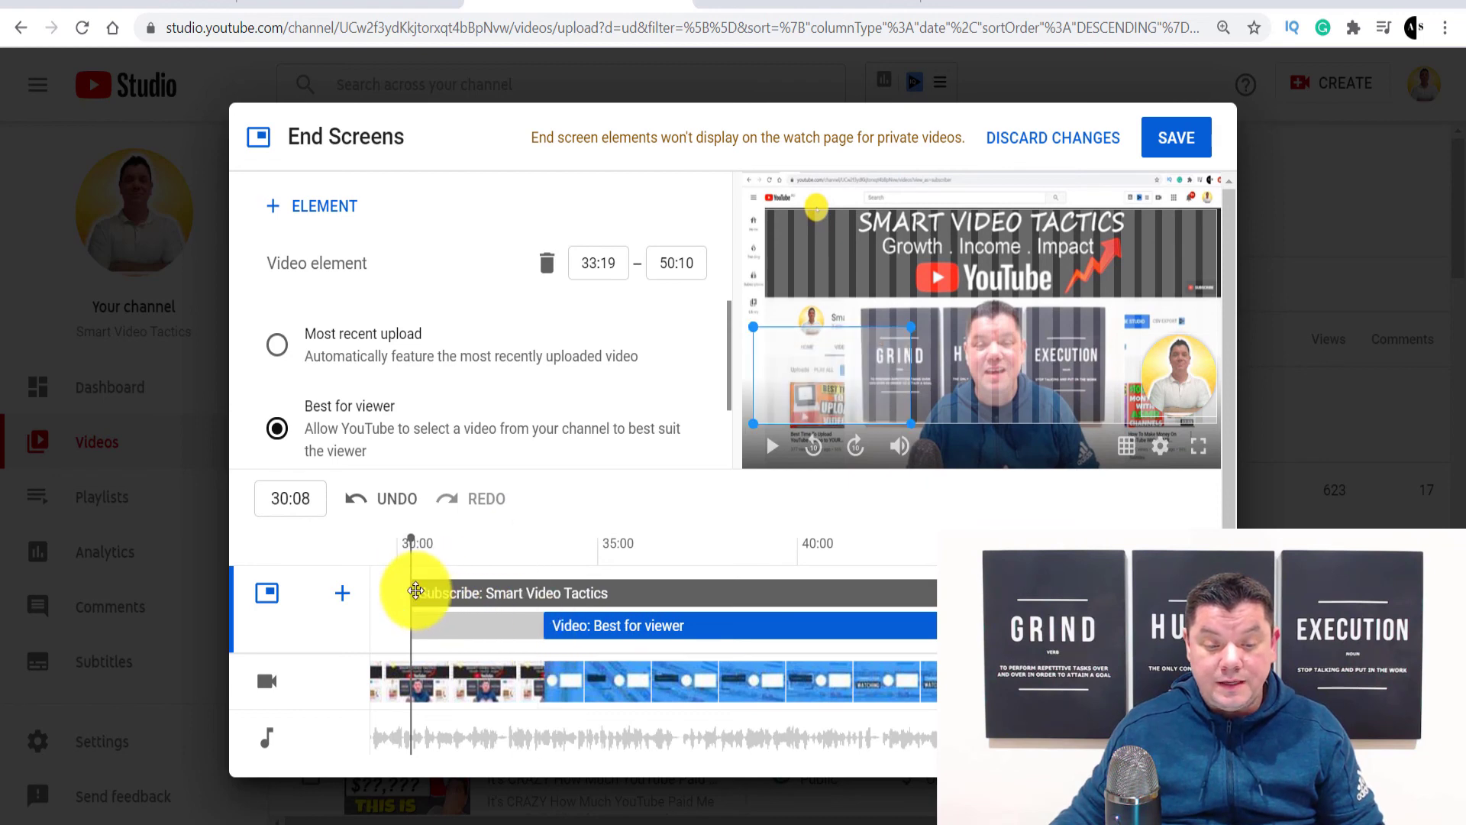
left_click(415, 591)
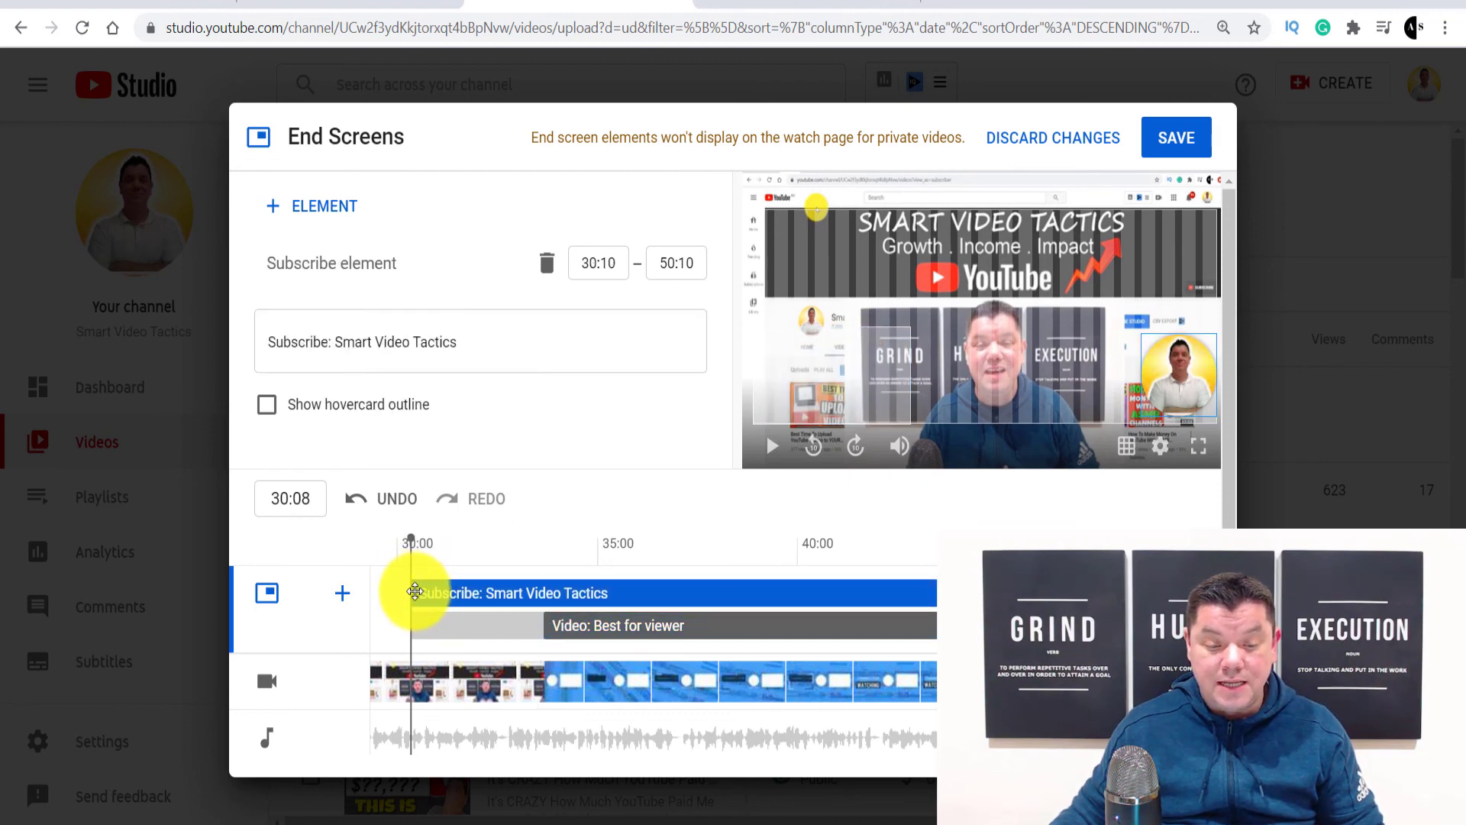
left_click_drag(413, 590, 524, 590)
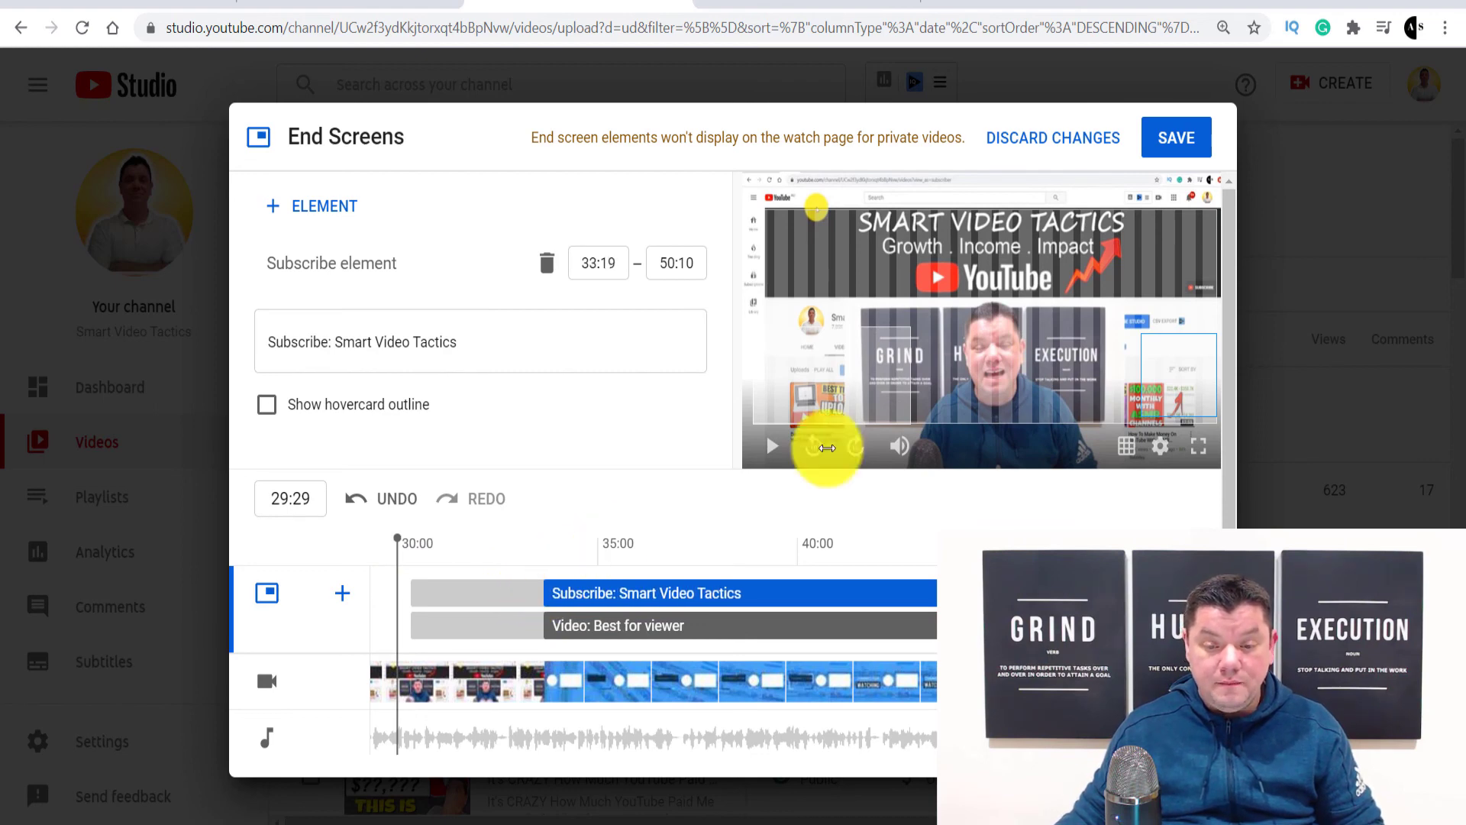
Step: Position the video element over the white rectangle and the subscribe element over the white circle in the end card
left_click_drag(396, 595, 576, 600)
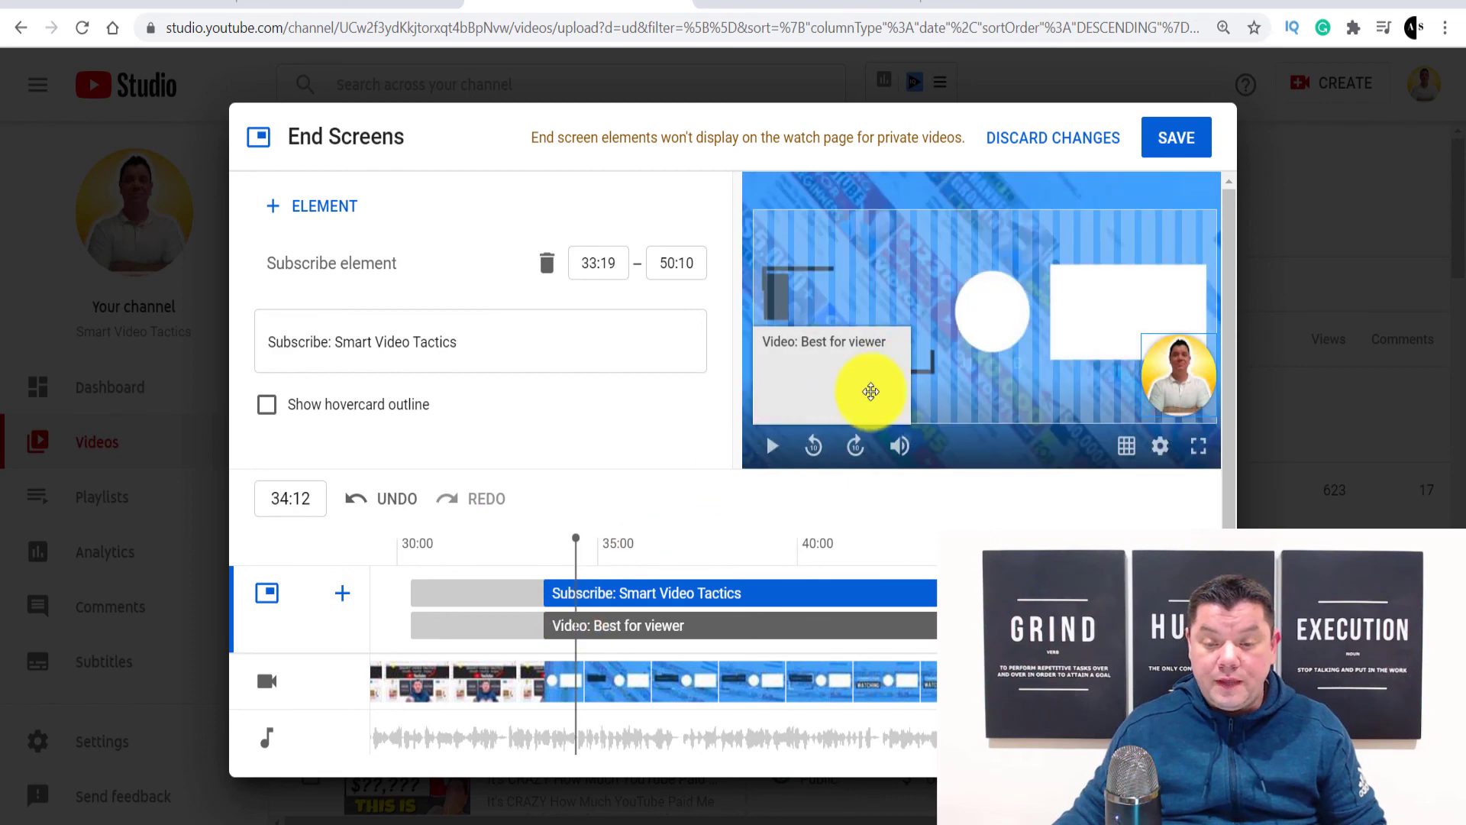
left_click_drag(870, 391, 973, 376)
left_click_drag(1153, 394, 998, 321)
left_click_drag(943, 377, 1118, 327)
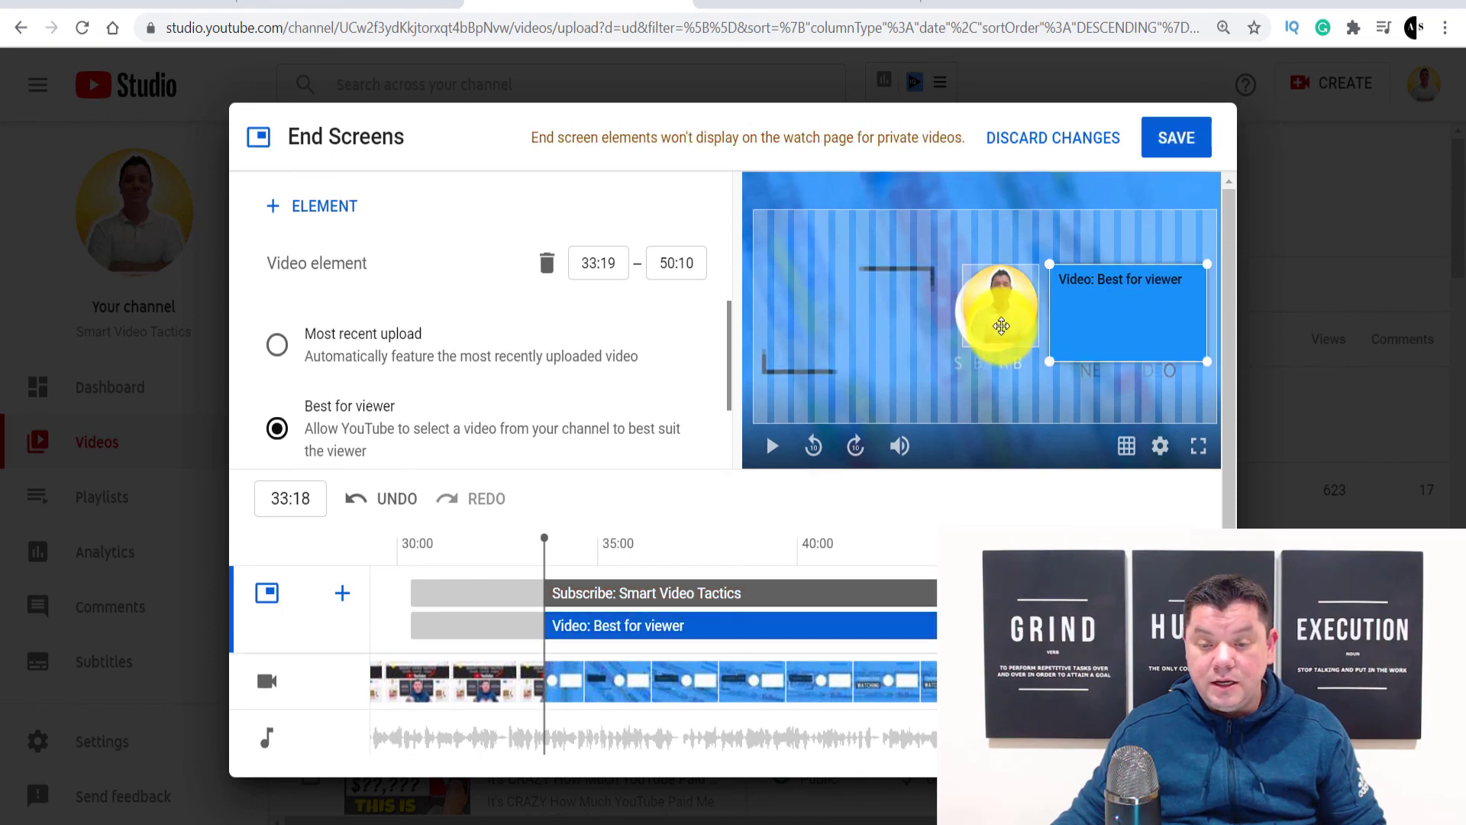
left_click(996, 329)
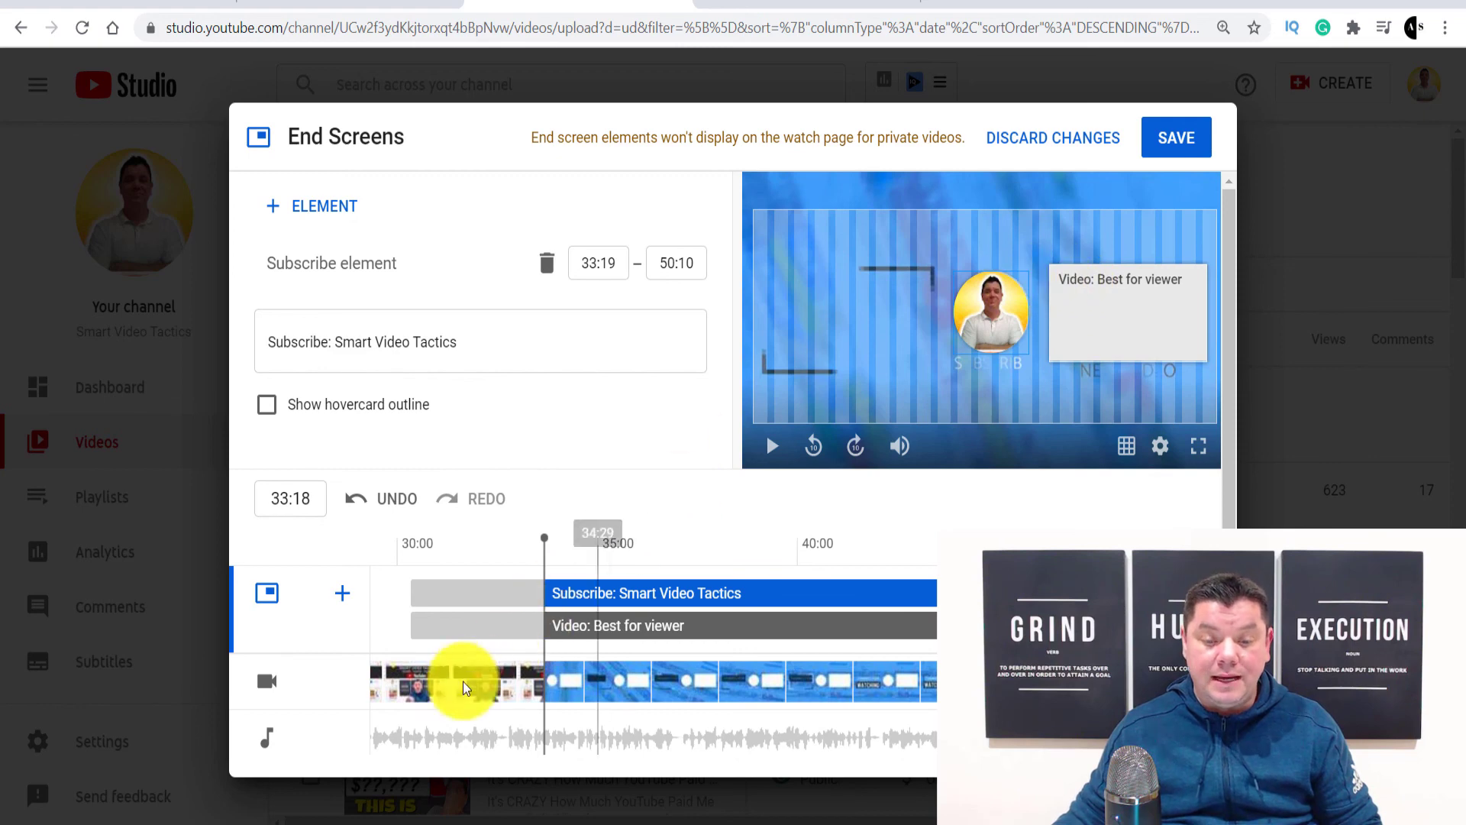
Step: Play the end screen from just before the elements start to check their timing and placement
left_click(498, 629)
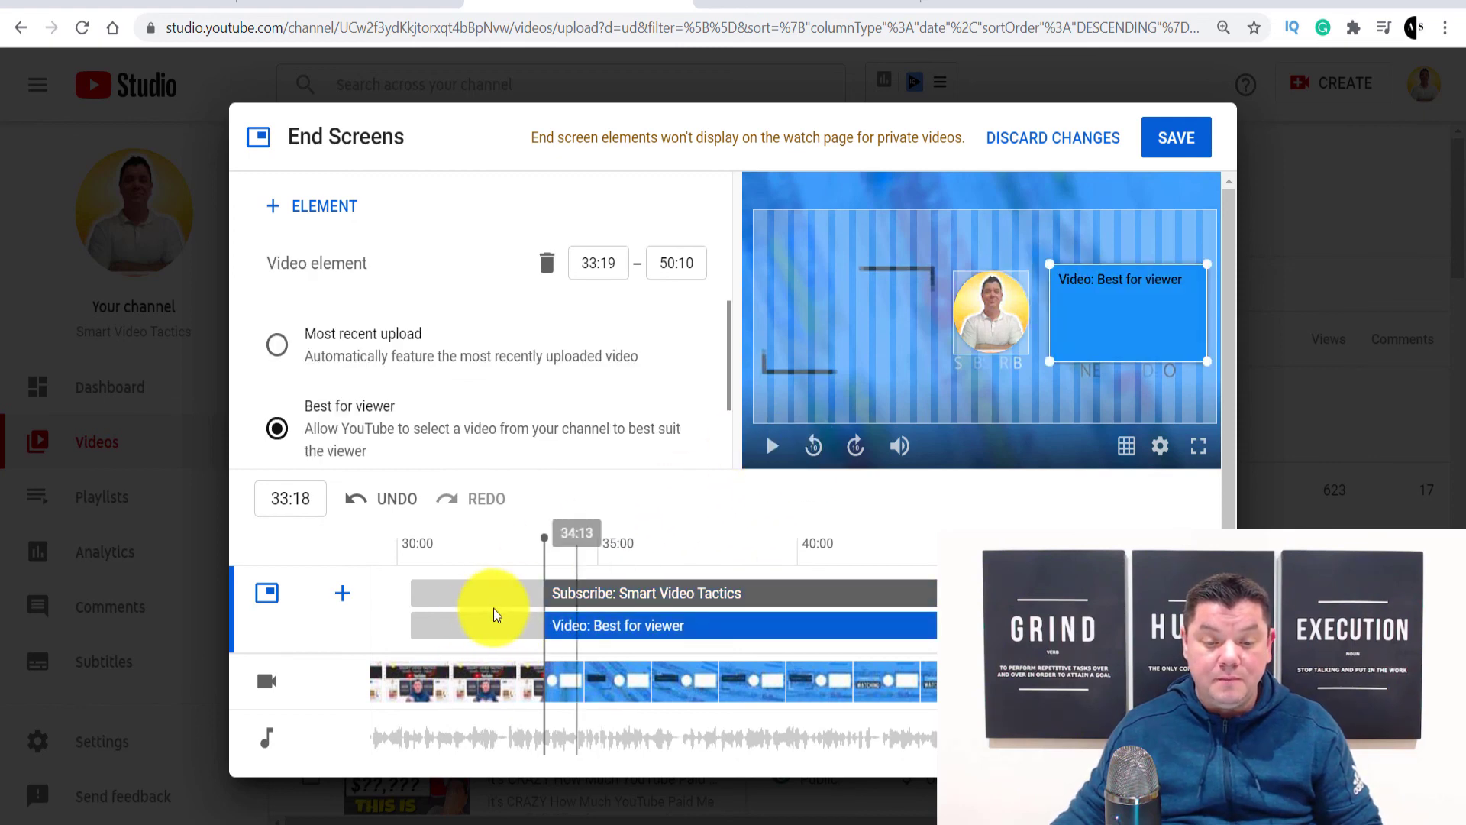
left_click_drag(531, 565, 493, 565)
left_click(769, 460)
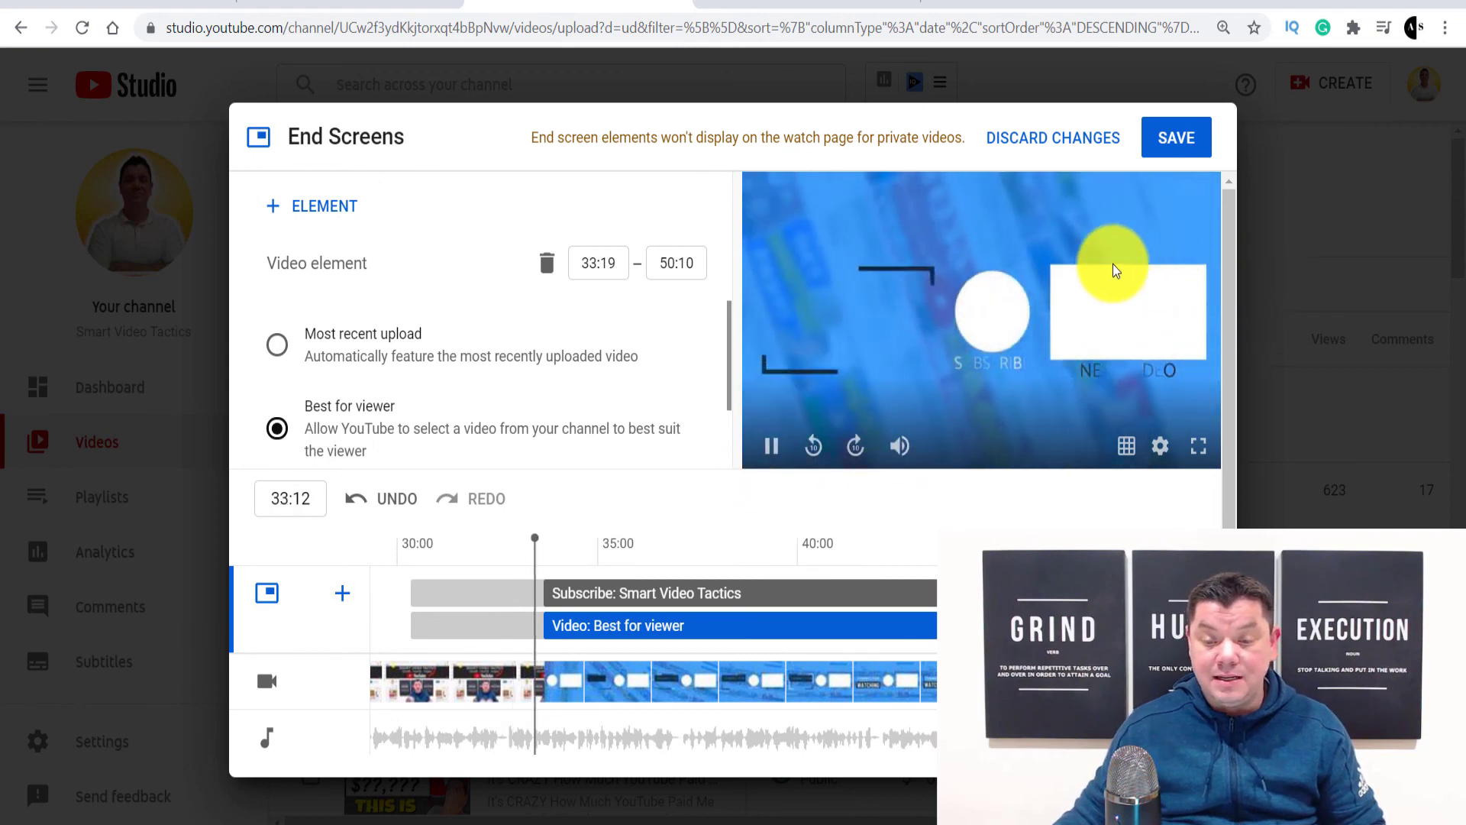